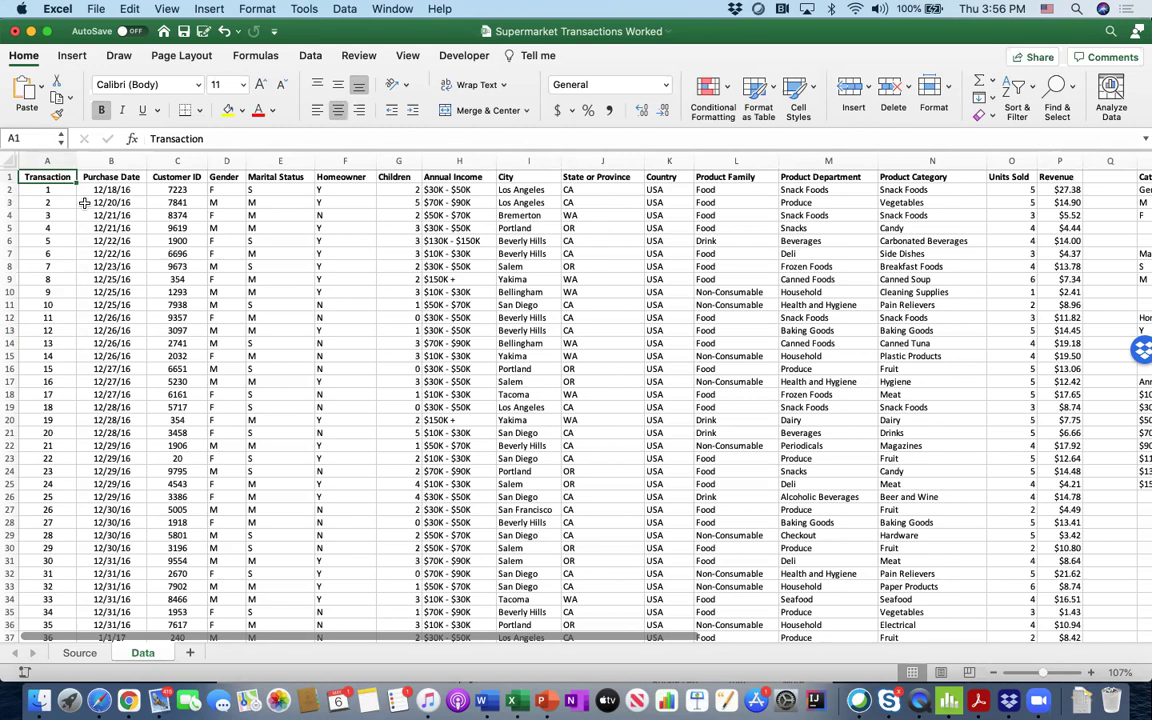
Check how far the Transaction column's records extend, from the header to the last filled row
key(super+shift+Down)
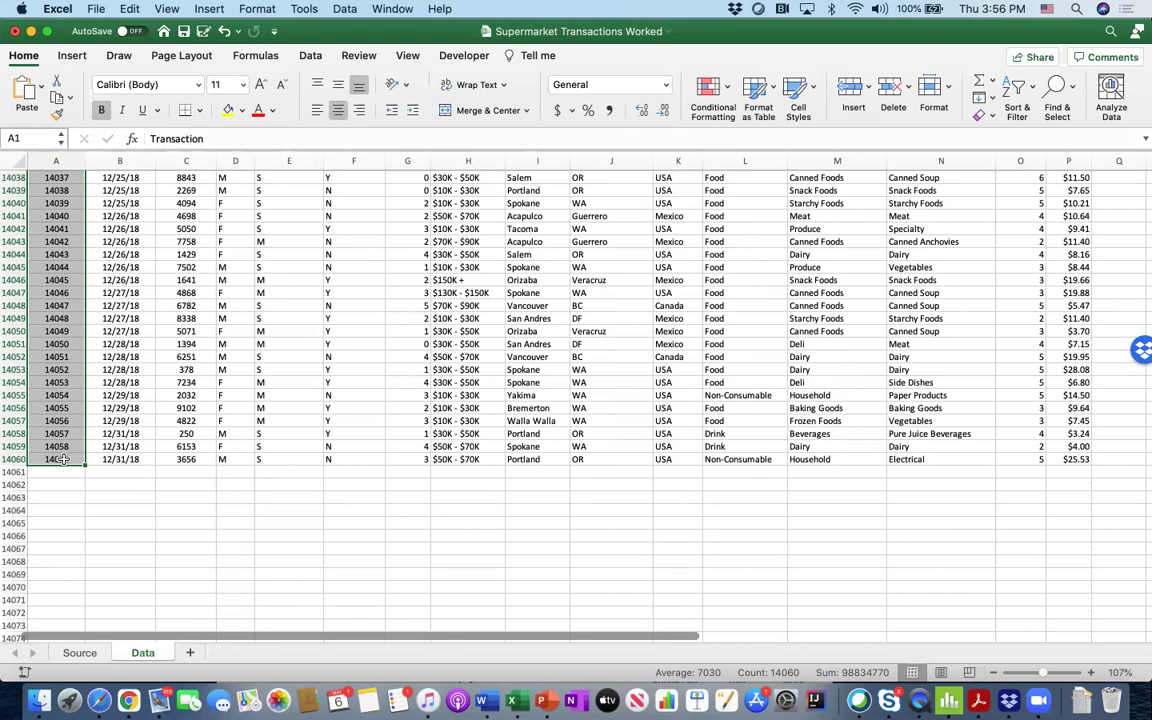
click(62, 459)
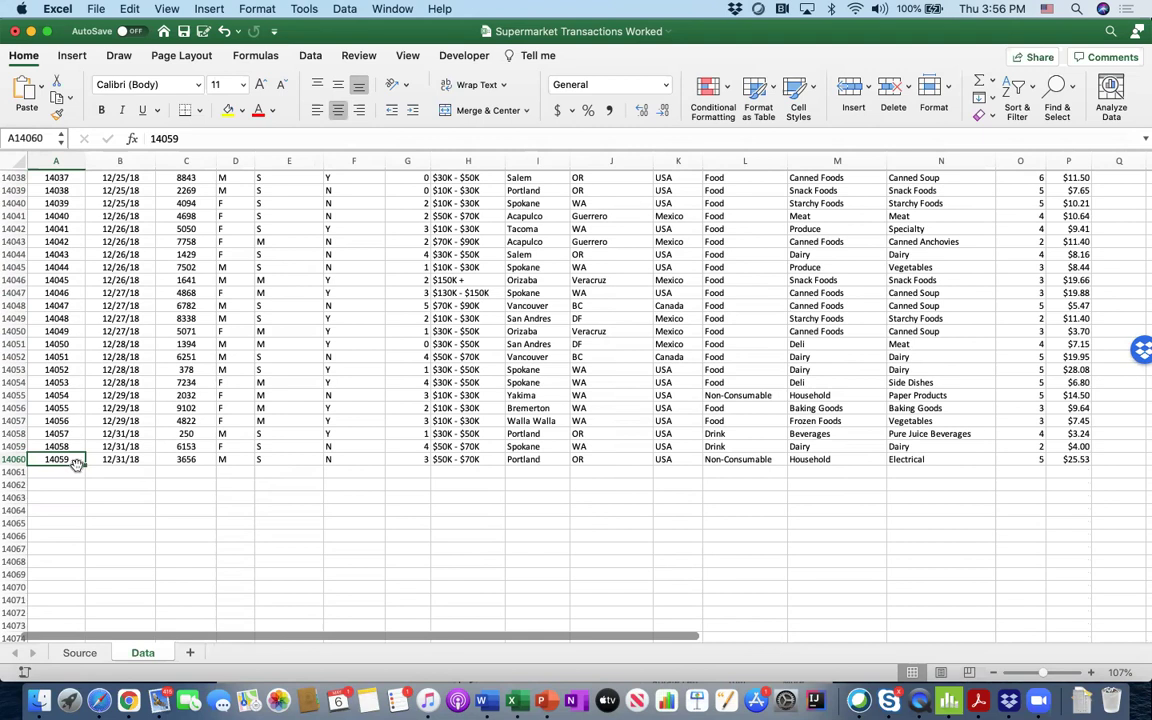
key(super+shift+Up)
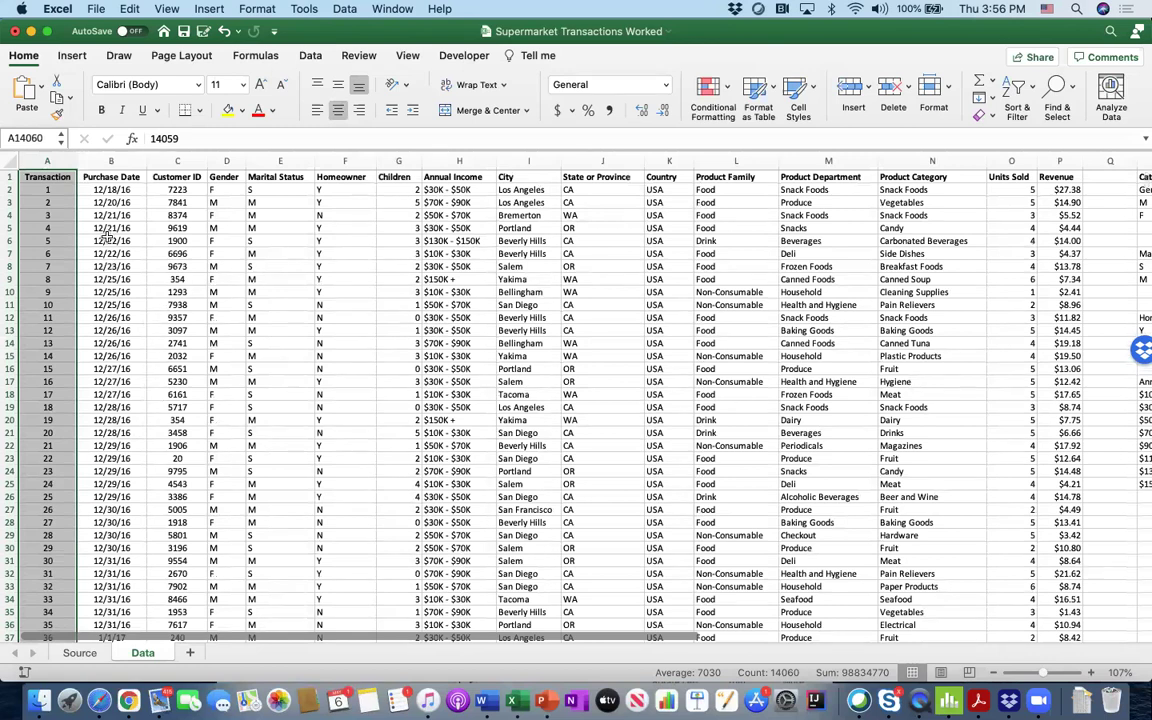
Examine the coded entries in the Marital Status column of the customer data
click(288, 190)
drag(285, 190, 278, 213)
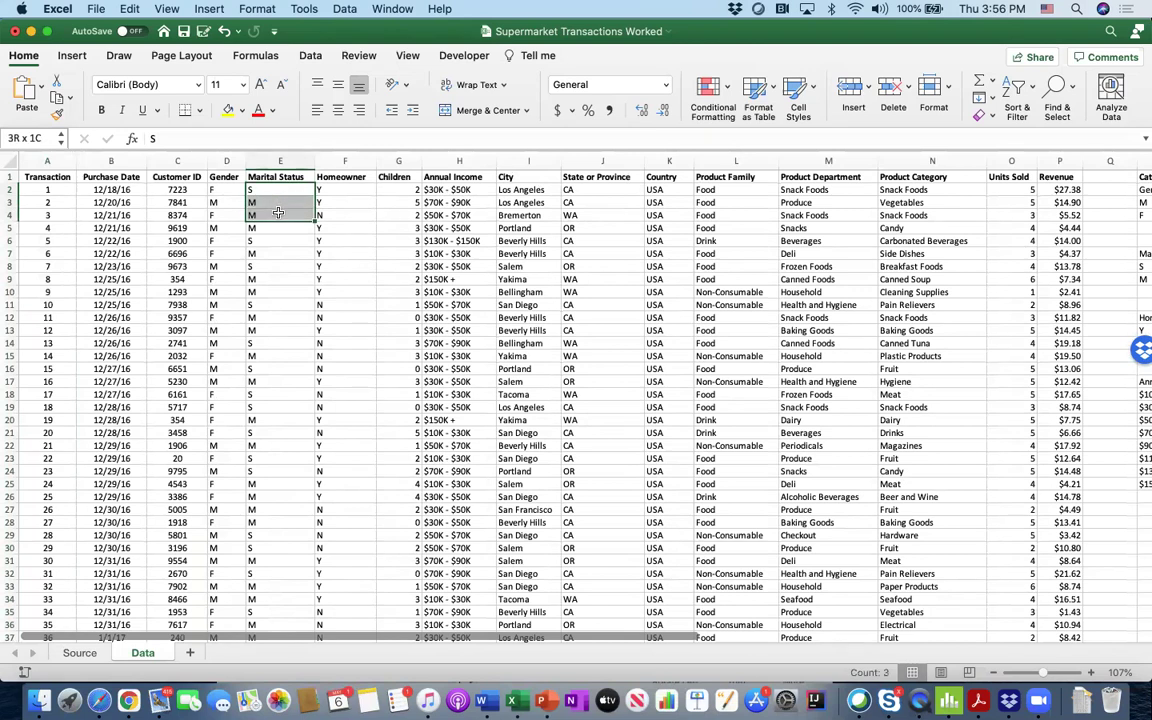
drag(278, 213, 278, 213)
click(268, 238)
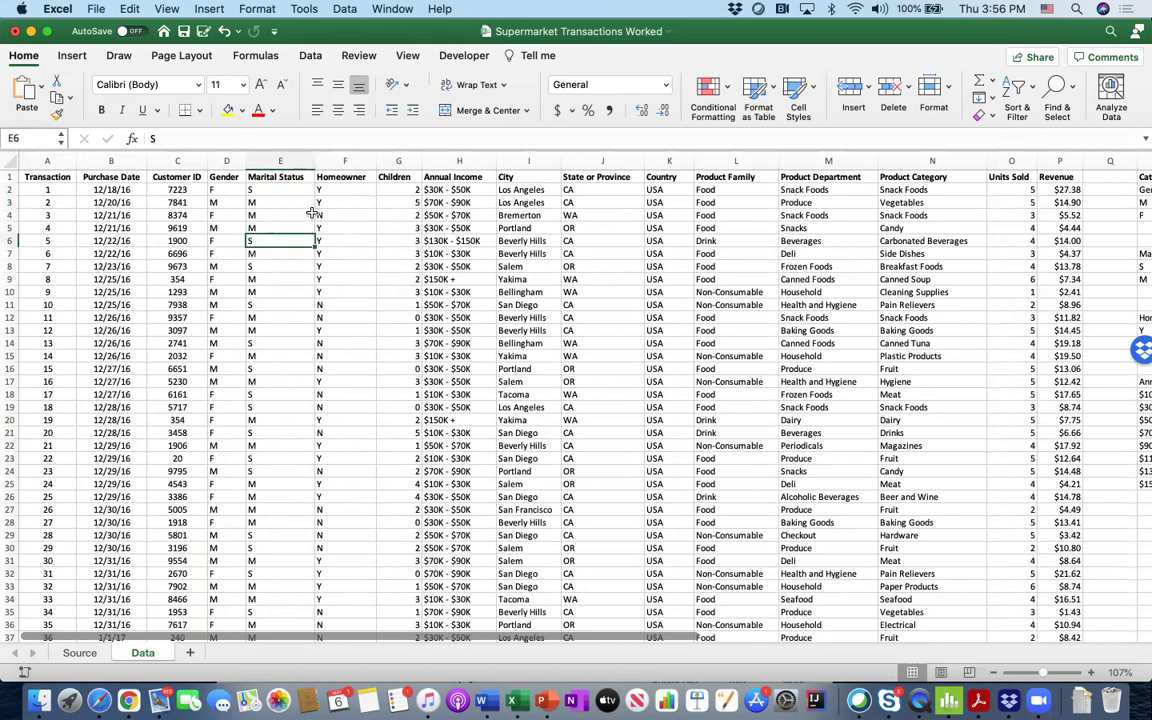
scroll(313, 213, up, 3)
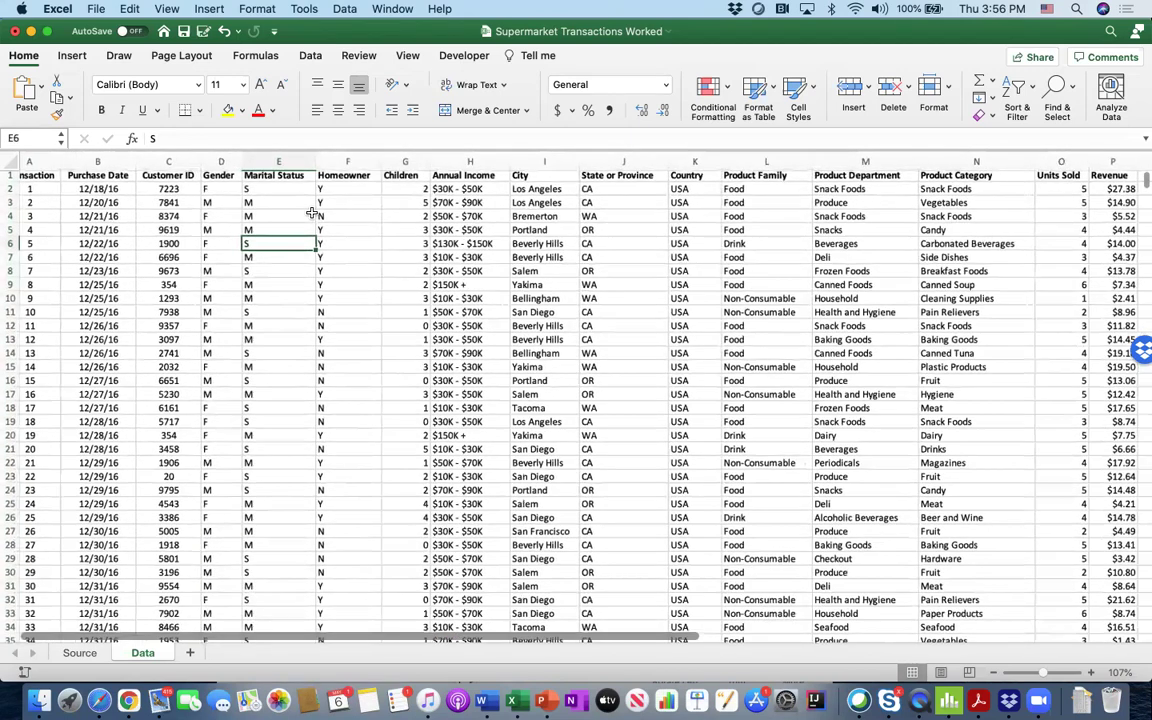
scroll(437, 231, up, 2)
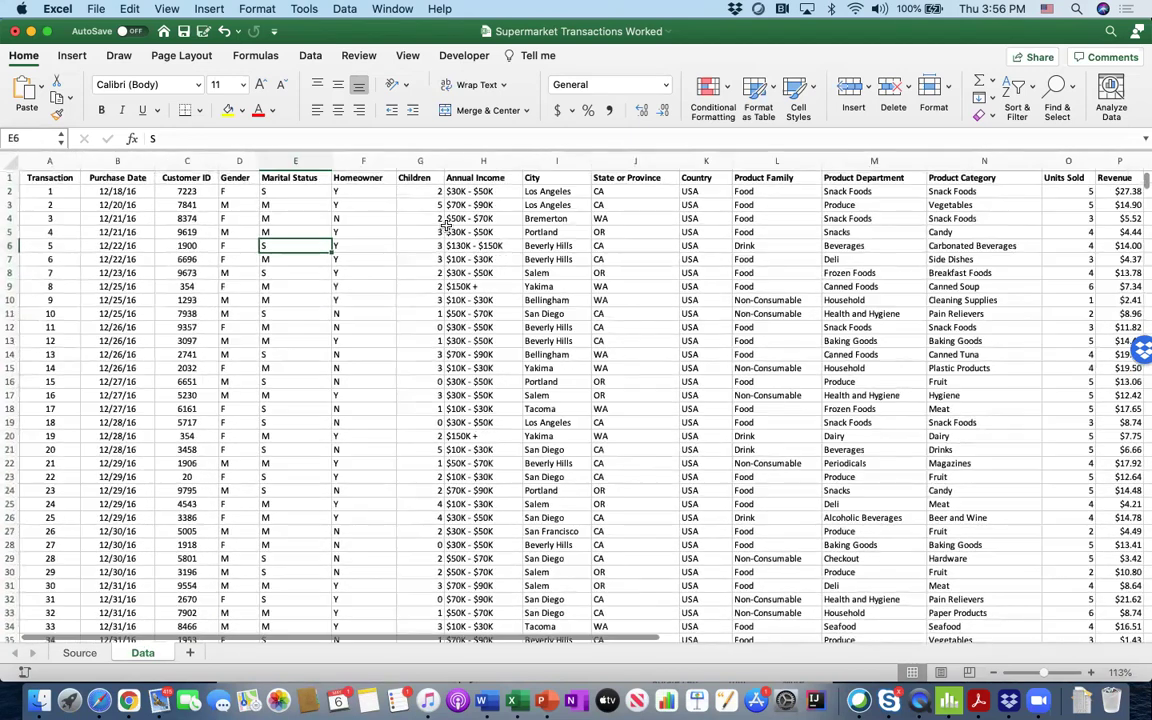
Review the product columns from Product Family through Product Category, along with Units Sold and Revenue
scroll(497, 218, right, 10)
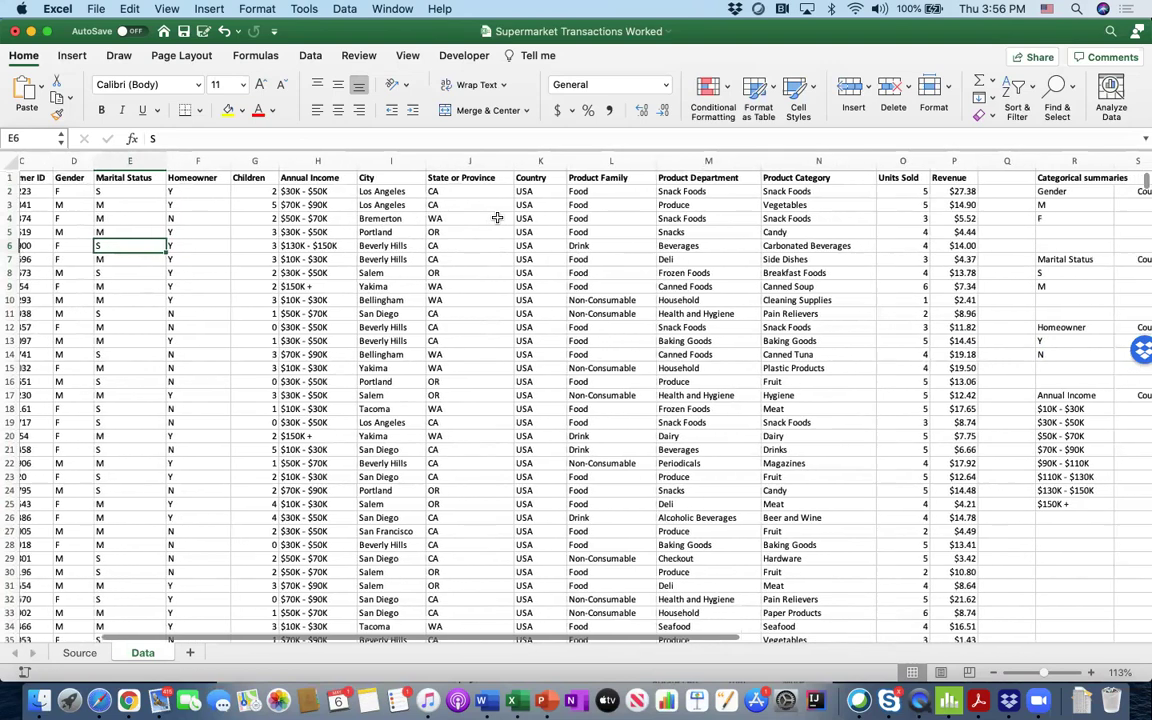
scroll(497, 218, right, 2)
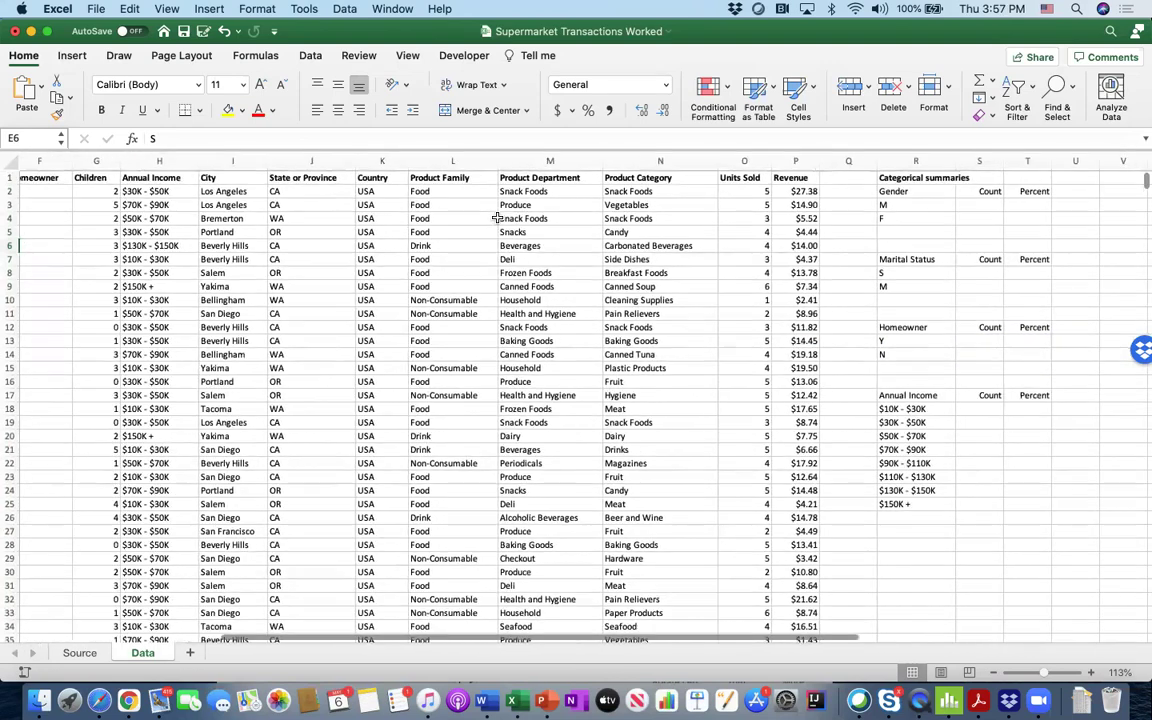
scroll(497, 218, right, 1)
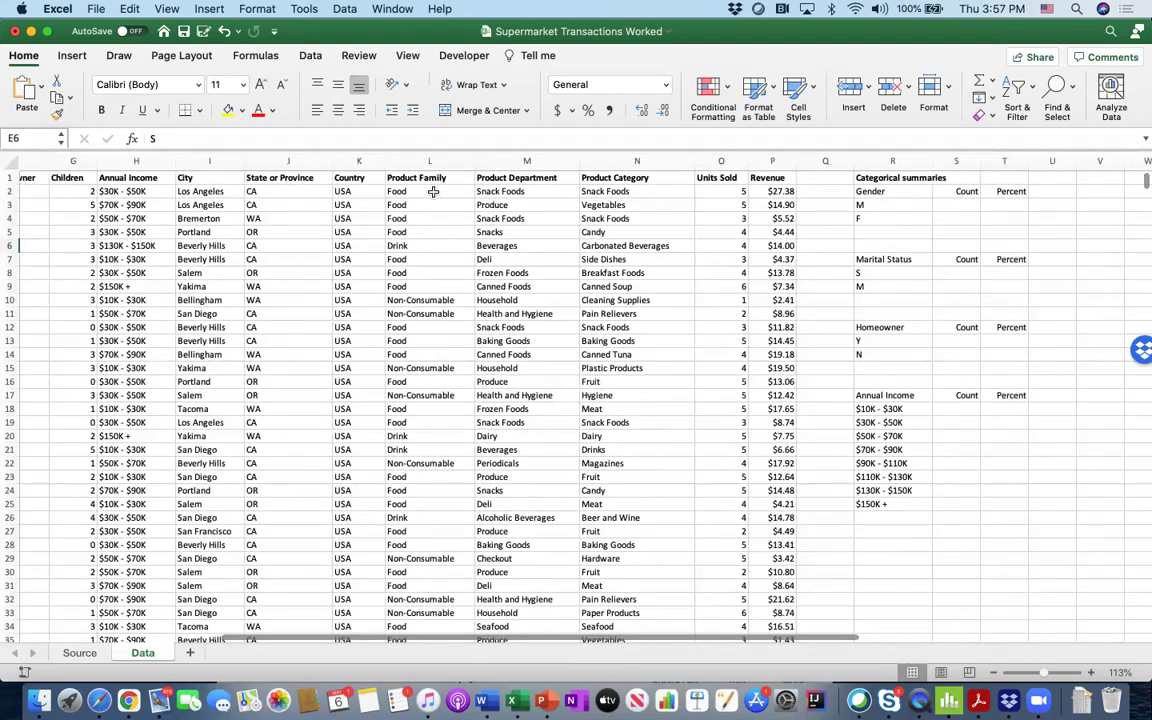
click(433, 192)
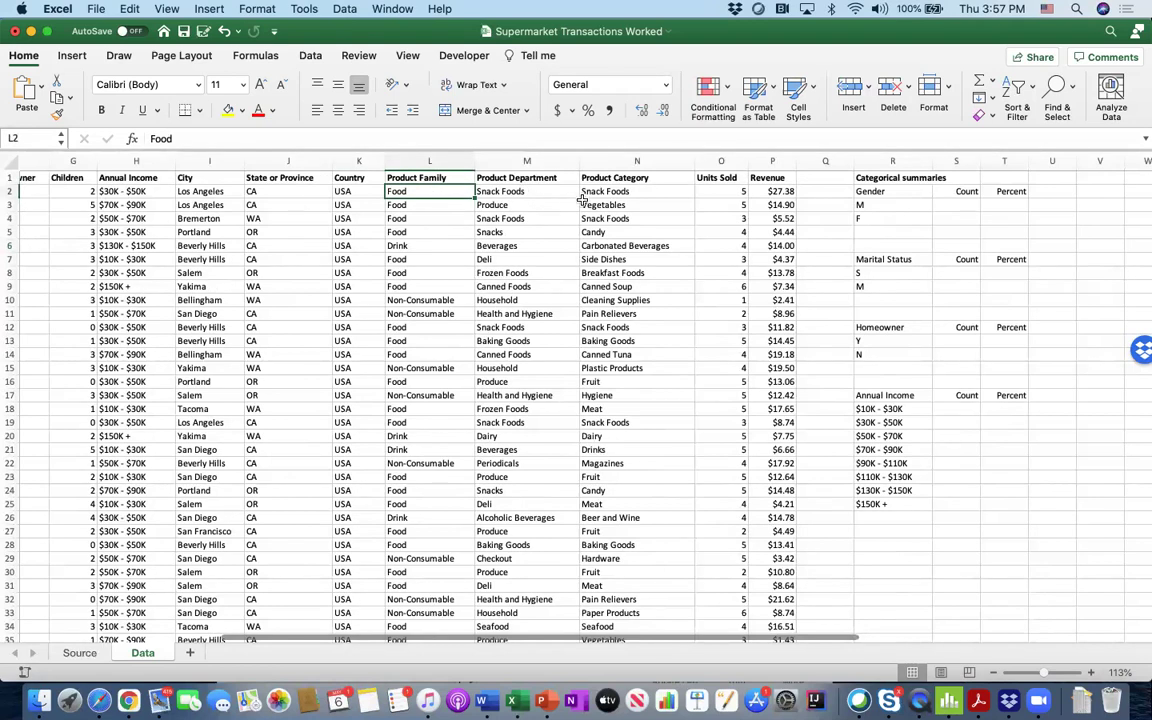
click(736, 193)
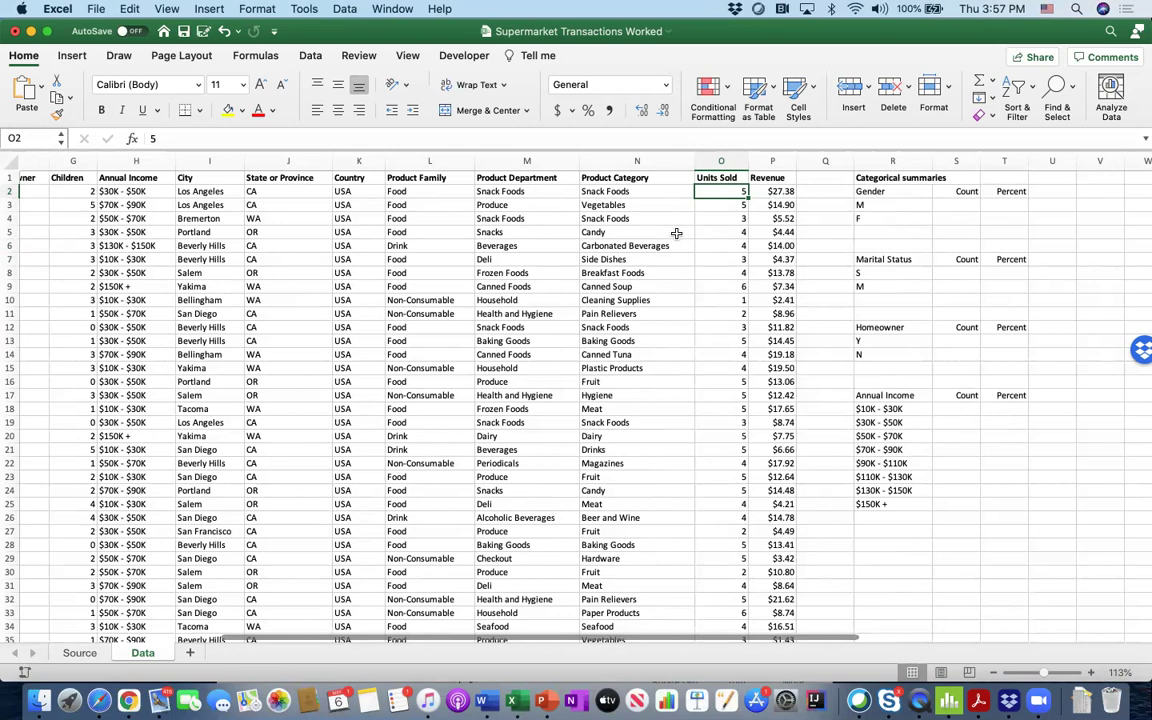
scroll(676, 233, left, 2)
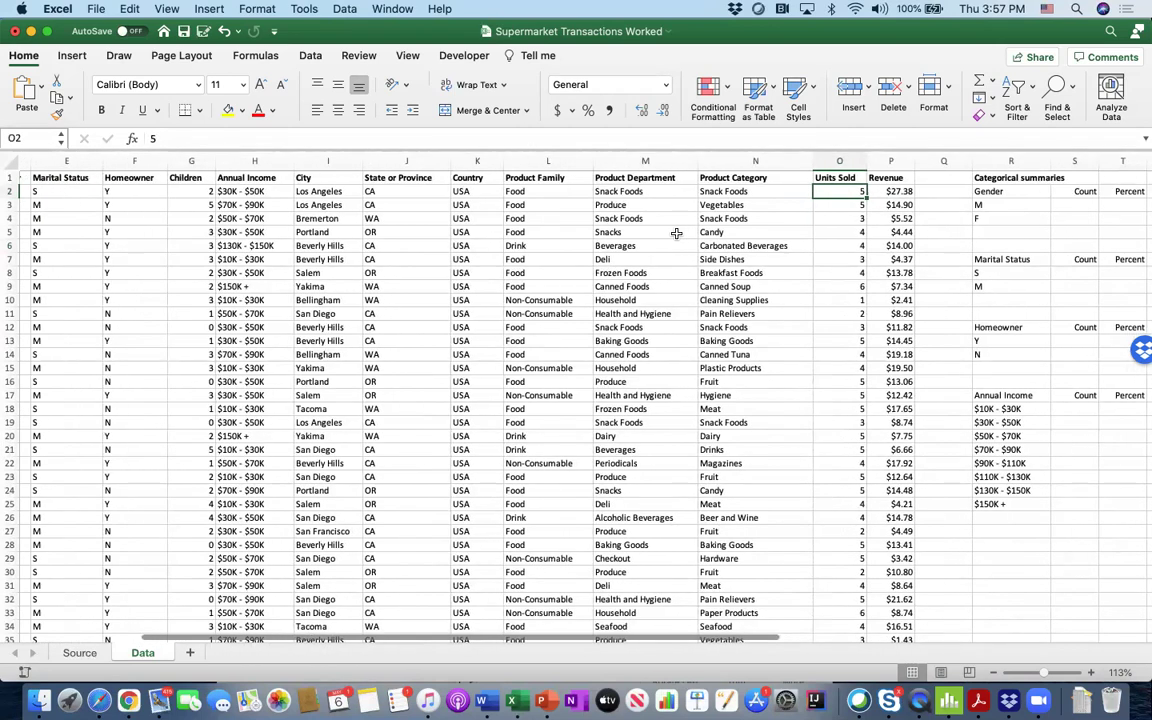
scroll(676, 233, left, 5)
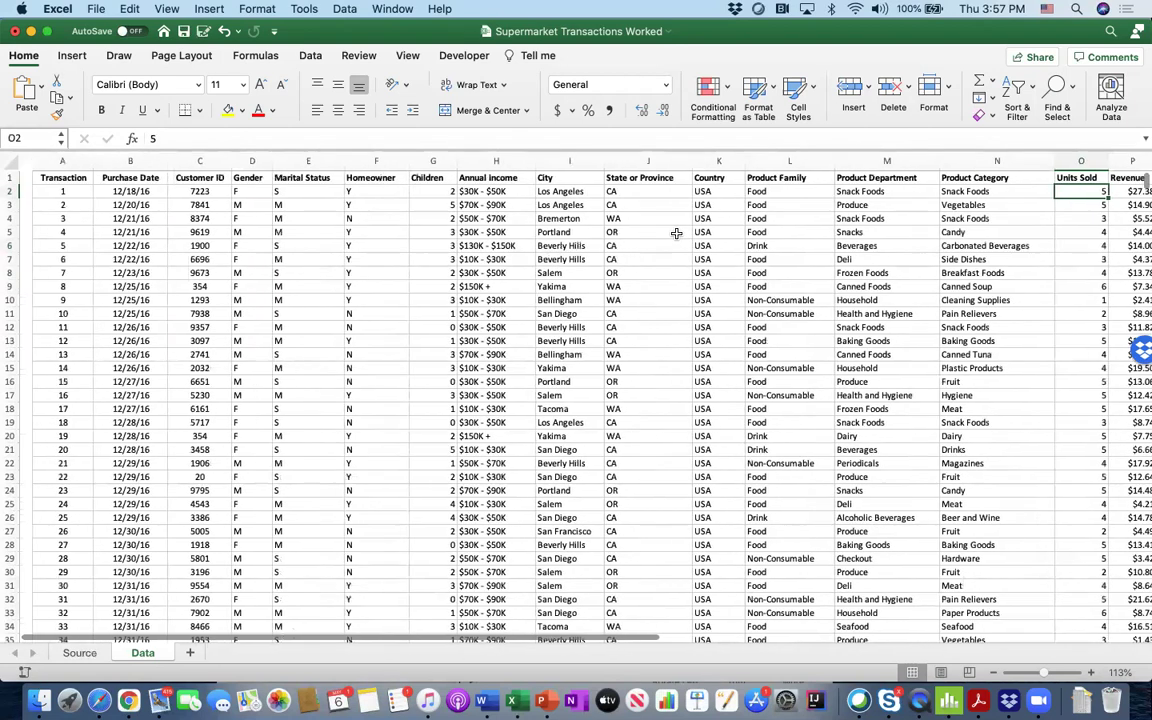
Examine the Purchase Date column from its first to its last record to establish the period covered
click(135, 191)
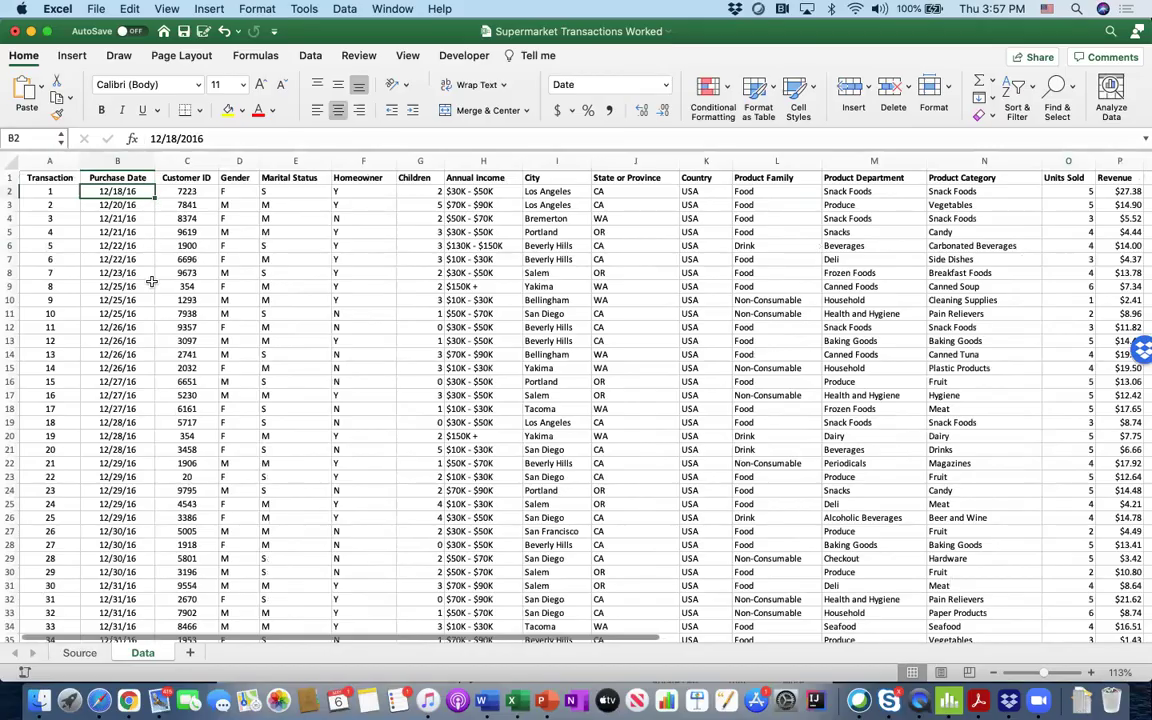
scroll(151, 284, down, 20)
scroll(151, 284, down, 20)
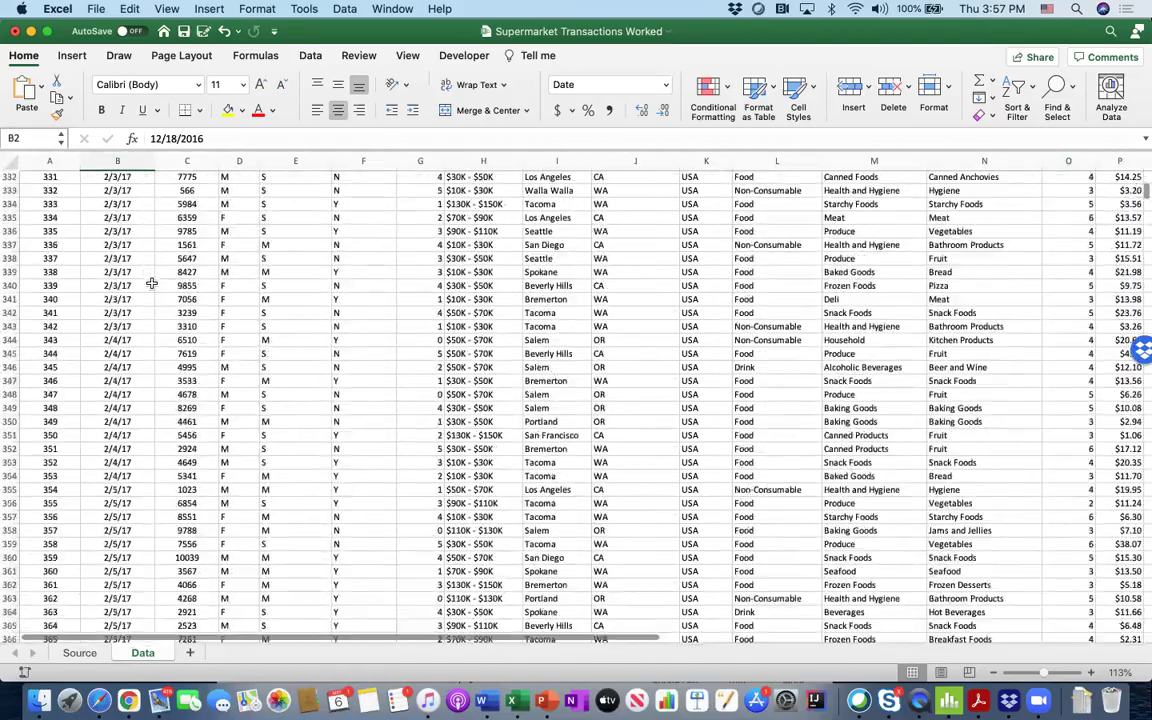
scroll(151, 284, down, 20)
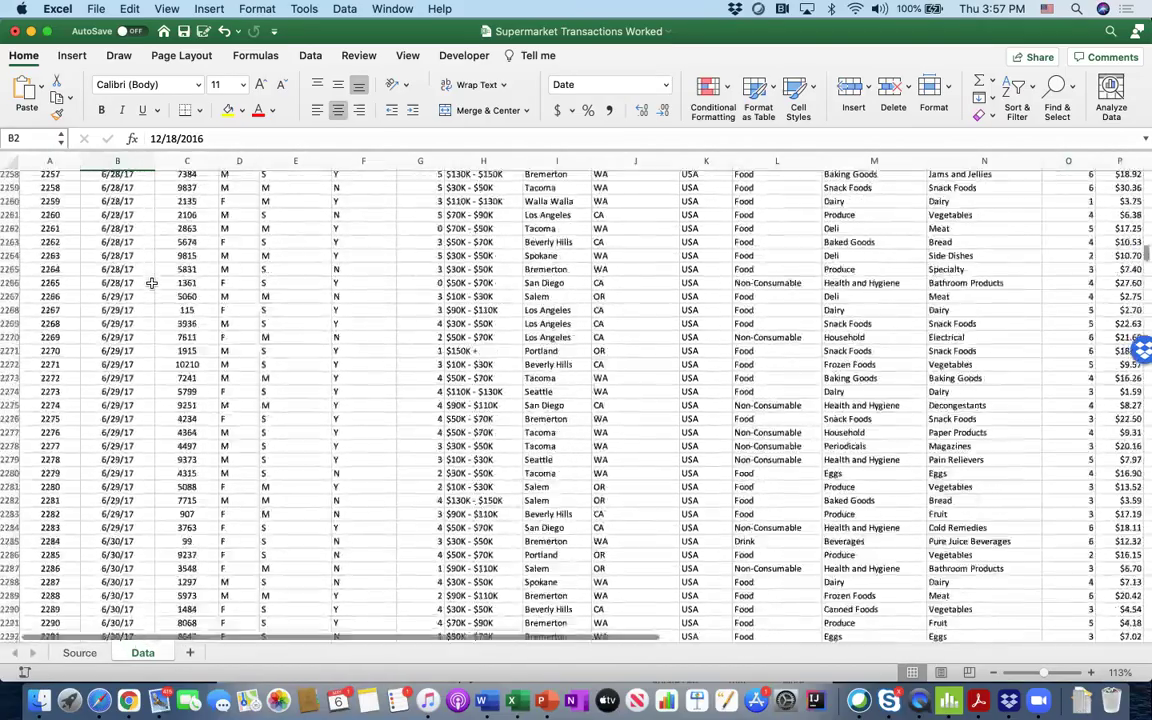
scroll(151, 284, down, 20)
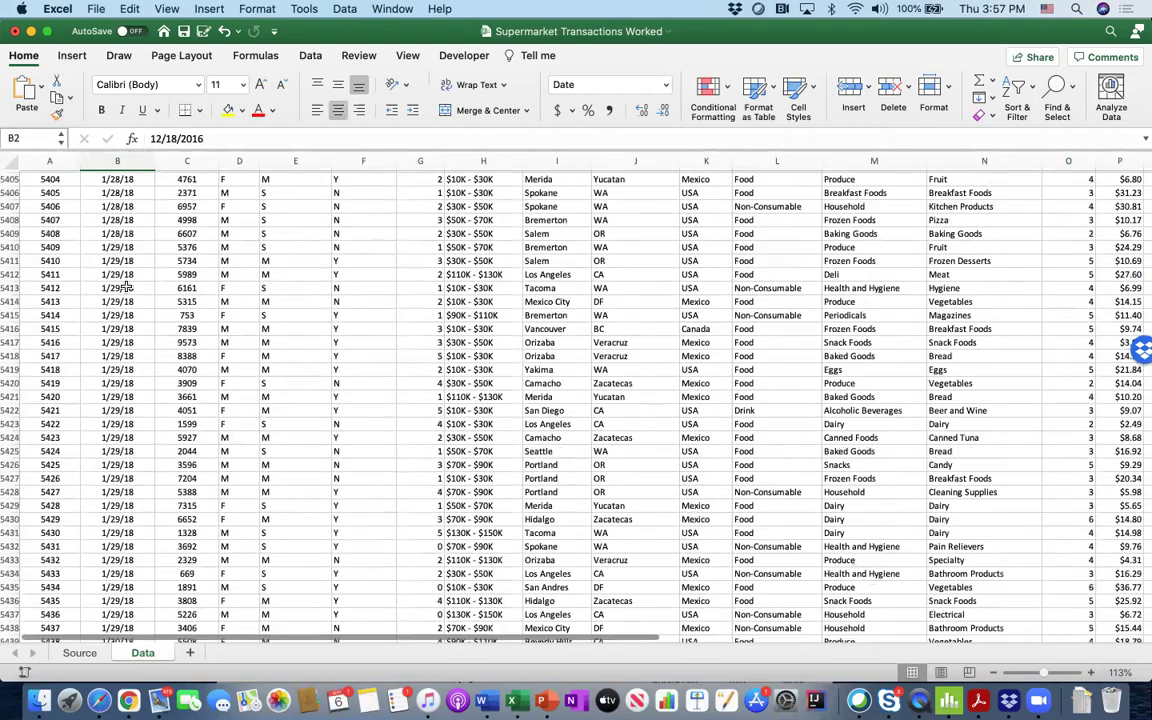
shift+click(125, 288)
key(super+shift+Down)
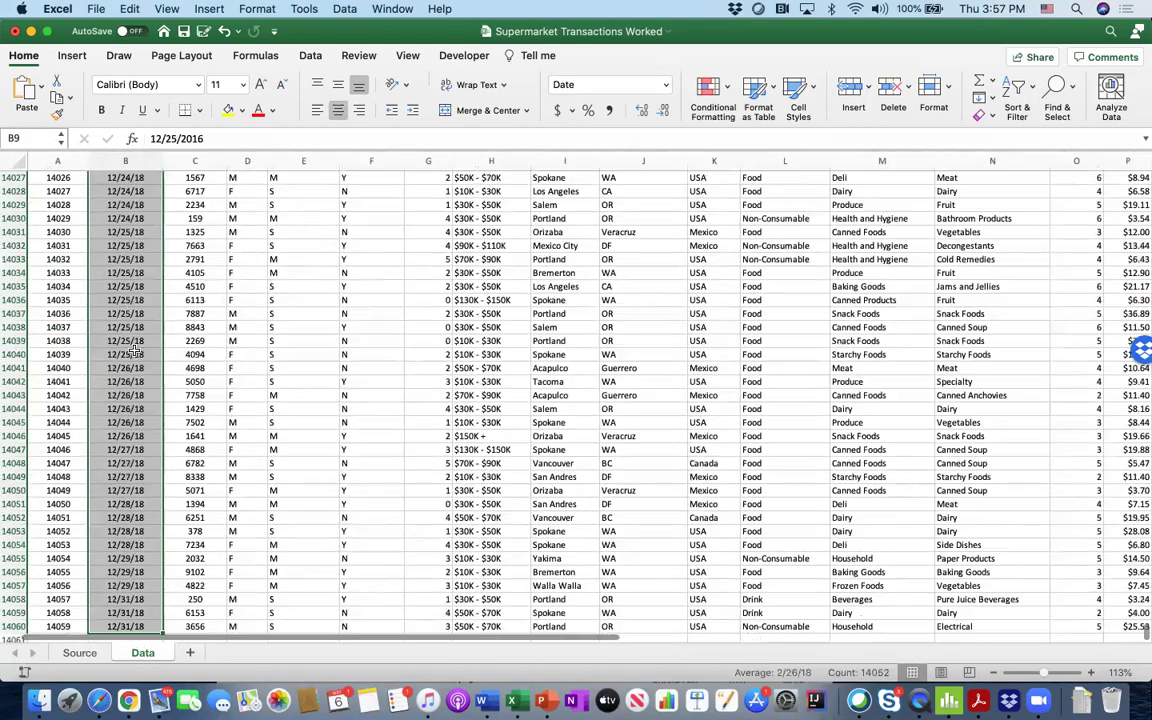
scroll(120, 320, down, 5)
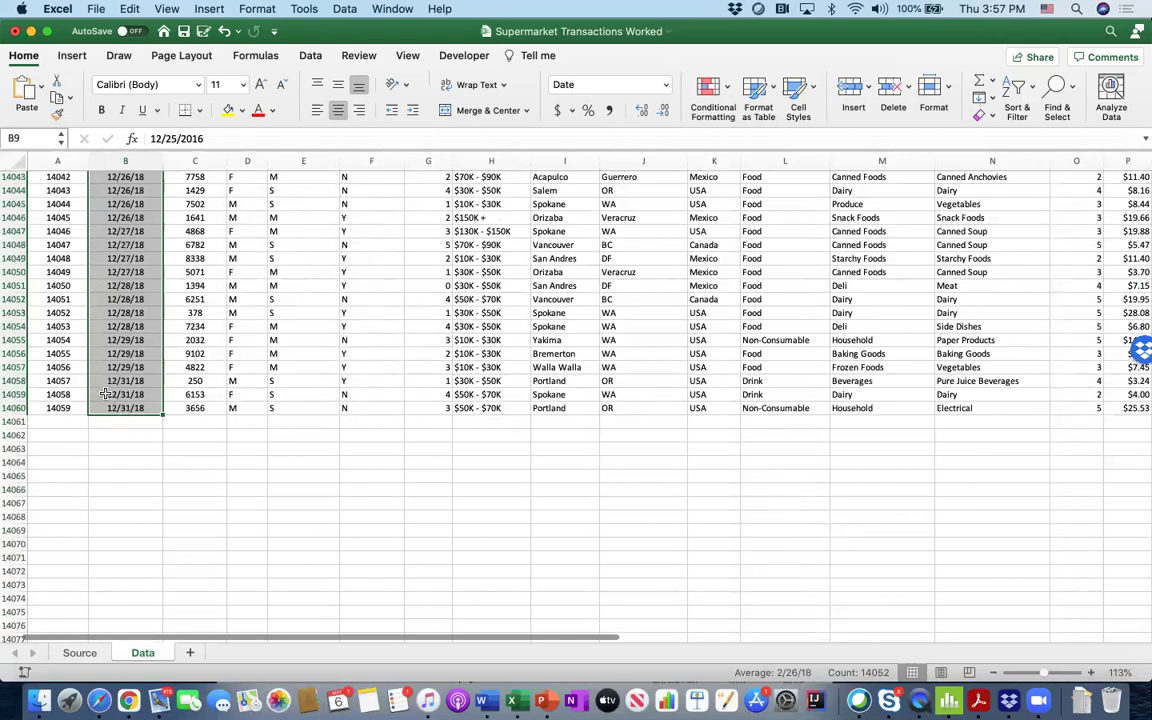
click(118, 345)
scroll(149, 291, up, 1)
scroll(152, 293, up, 1)
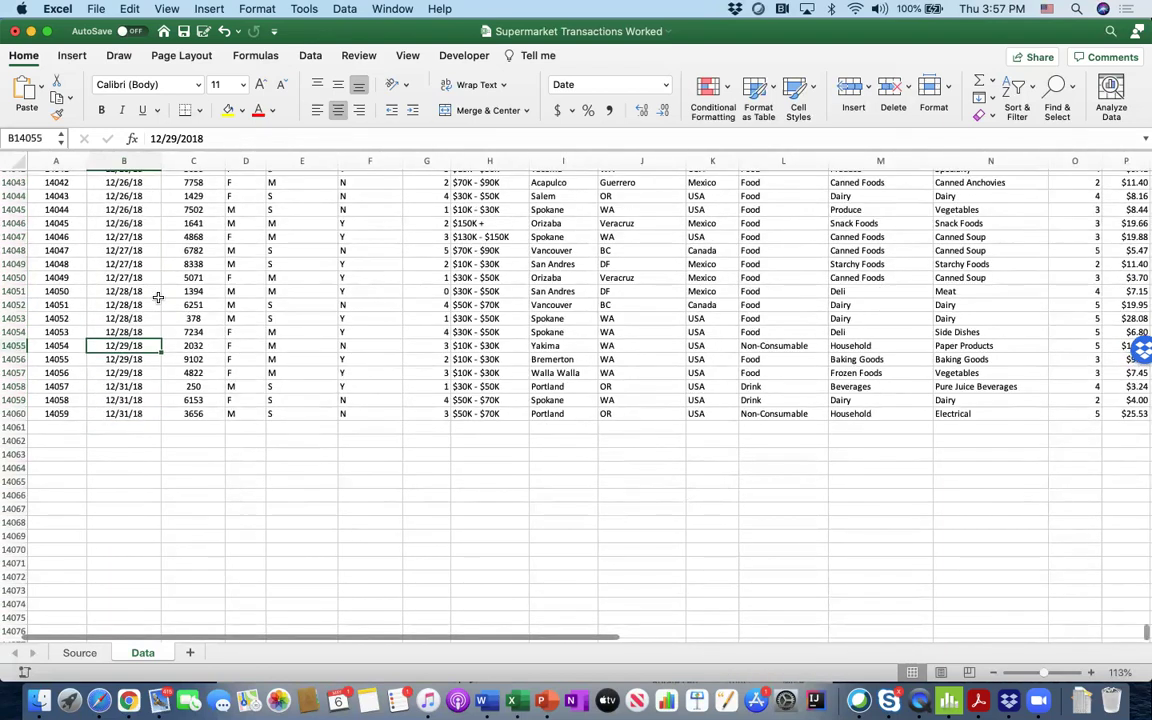
key(super+shift+Up)
Review the Categorical summaries layout for Gender, Marital Status, Homeowner and Annual Income, including the empty Count and Percent columns
scroll(349, 303, right, 5)
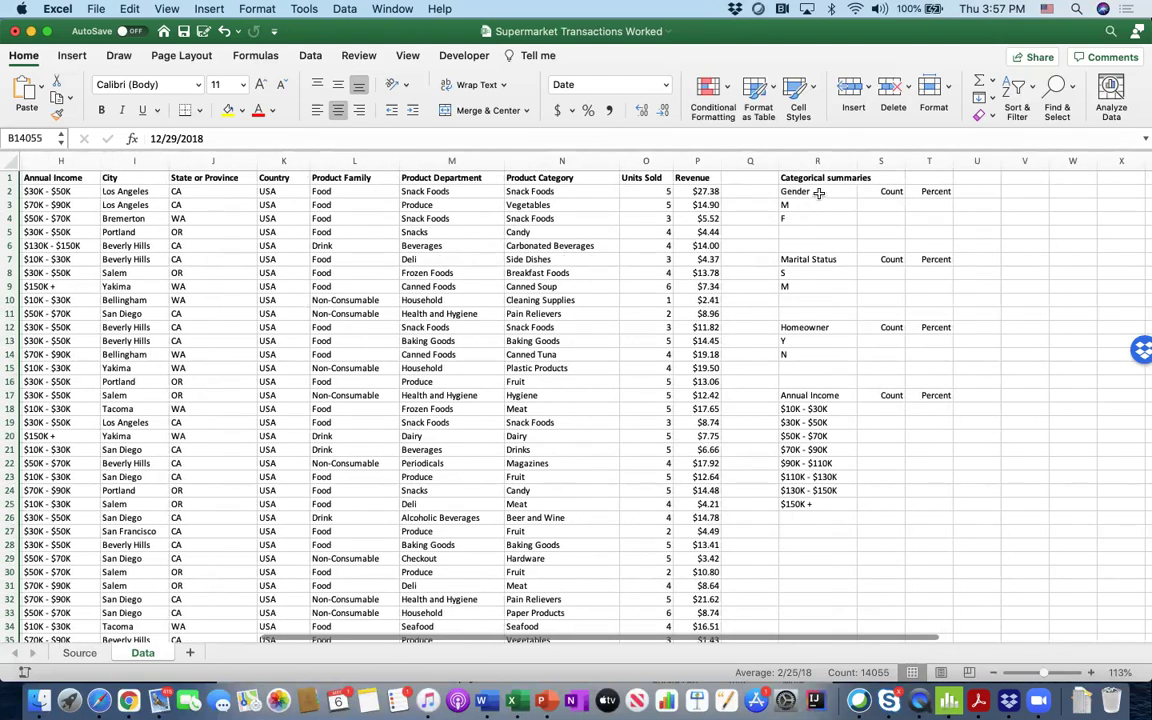
drag(818, 191, 820, 203)
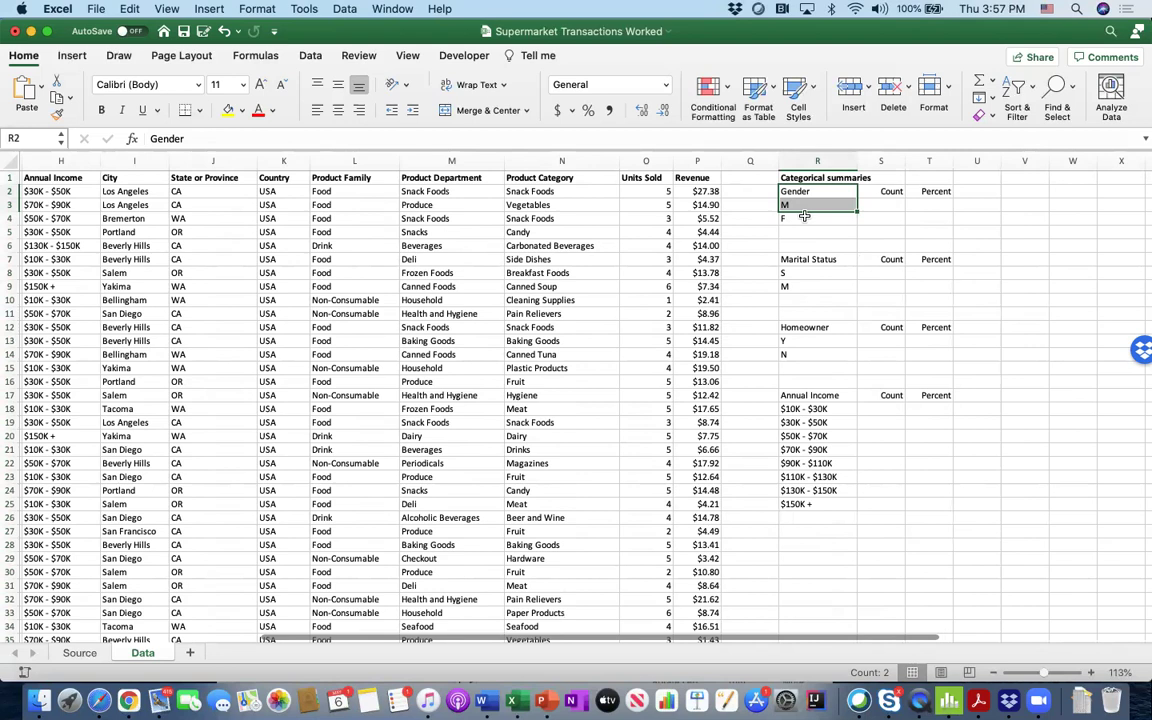
click(804, 217)
click(810, 259)
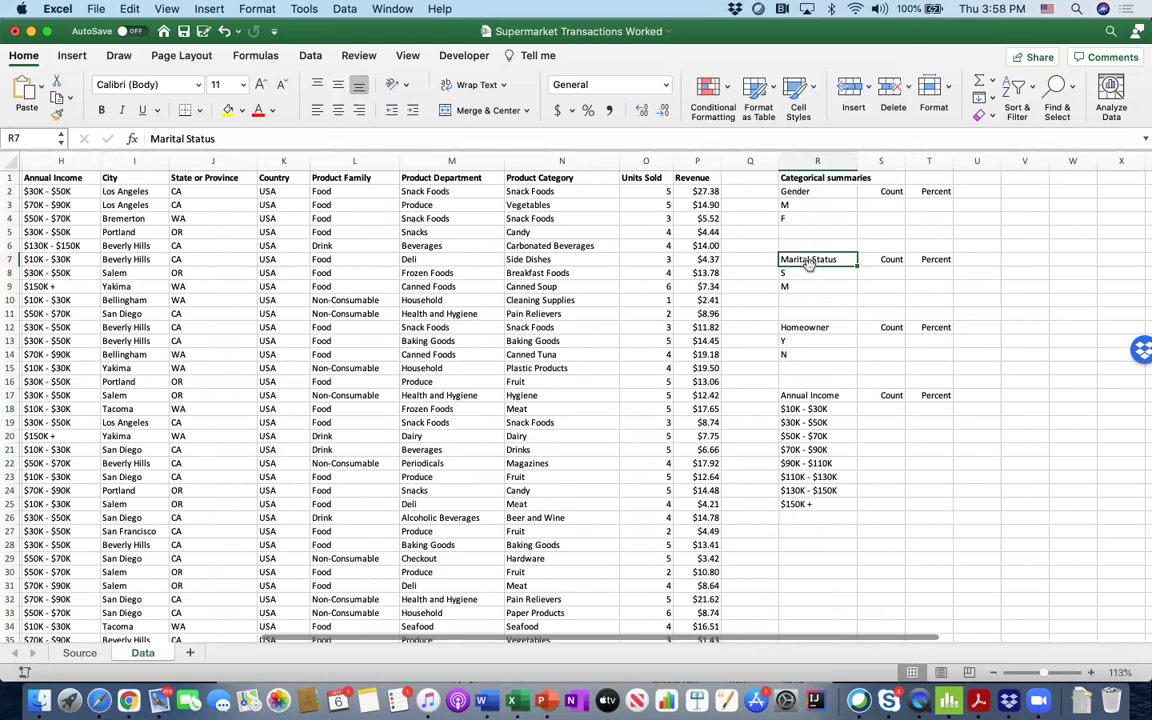
click(799, 343)
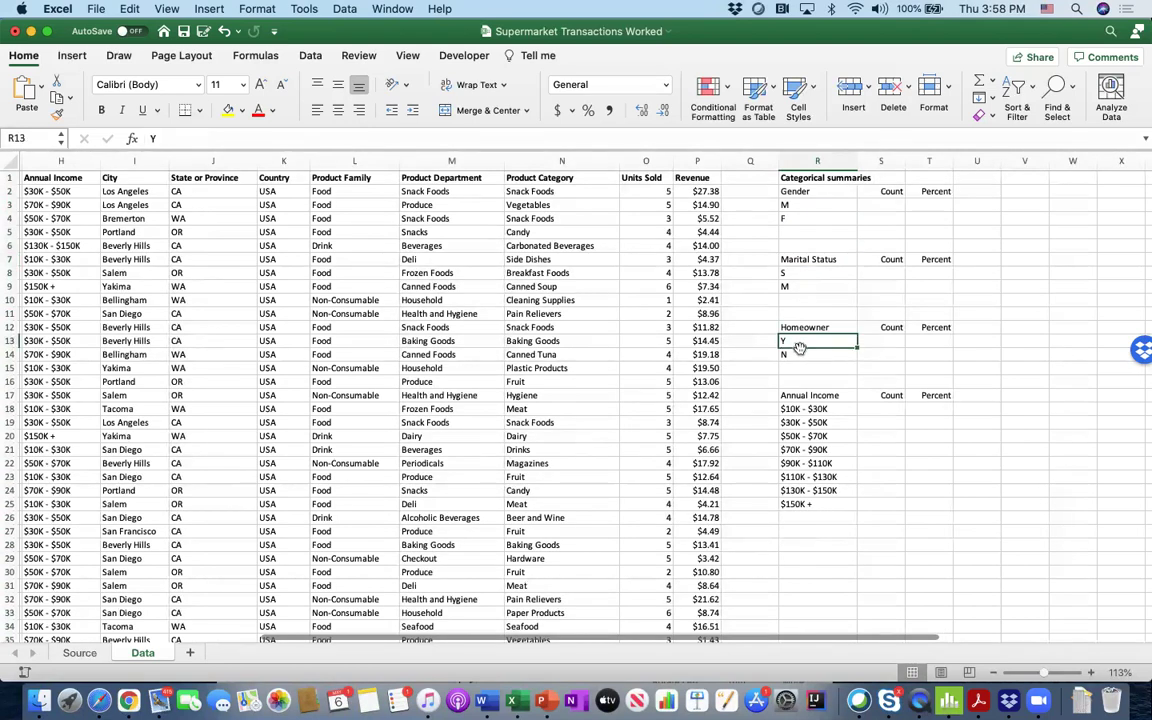
drag(812, 395, 921, 501)
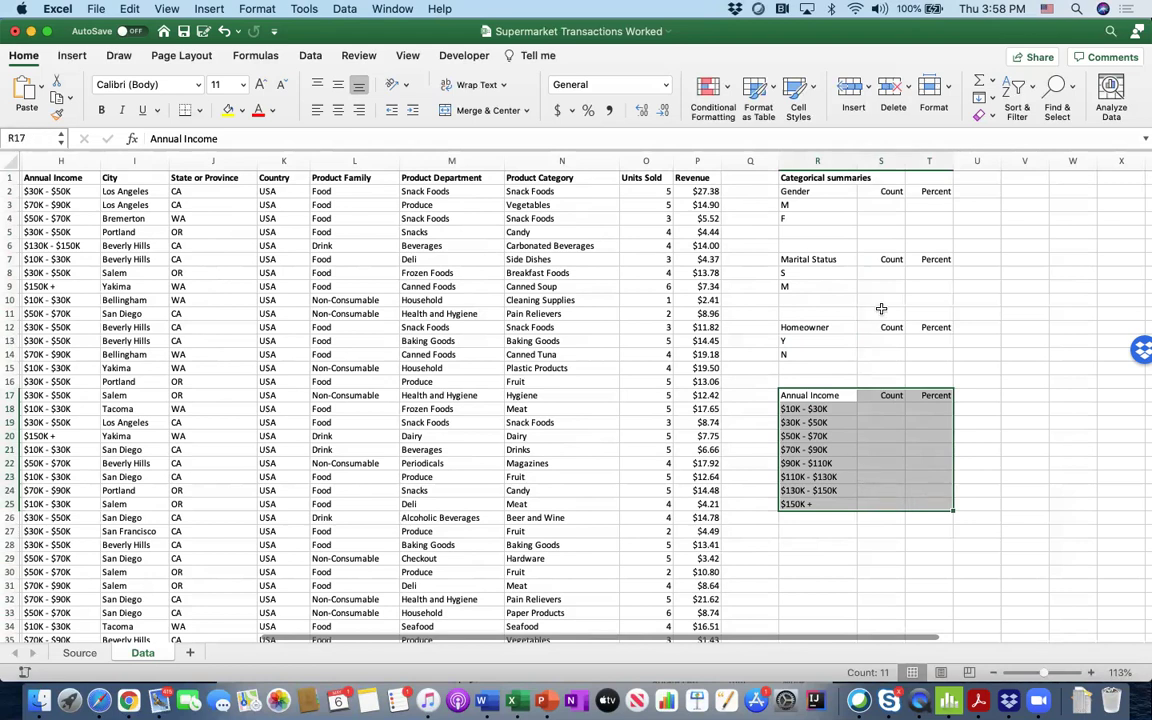
click(810, 178)
drag(810, 178, 934, 491)
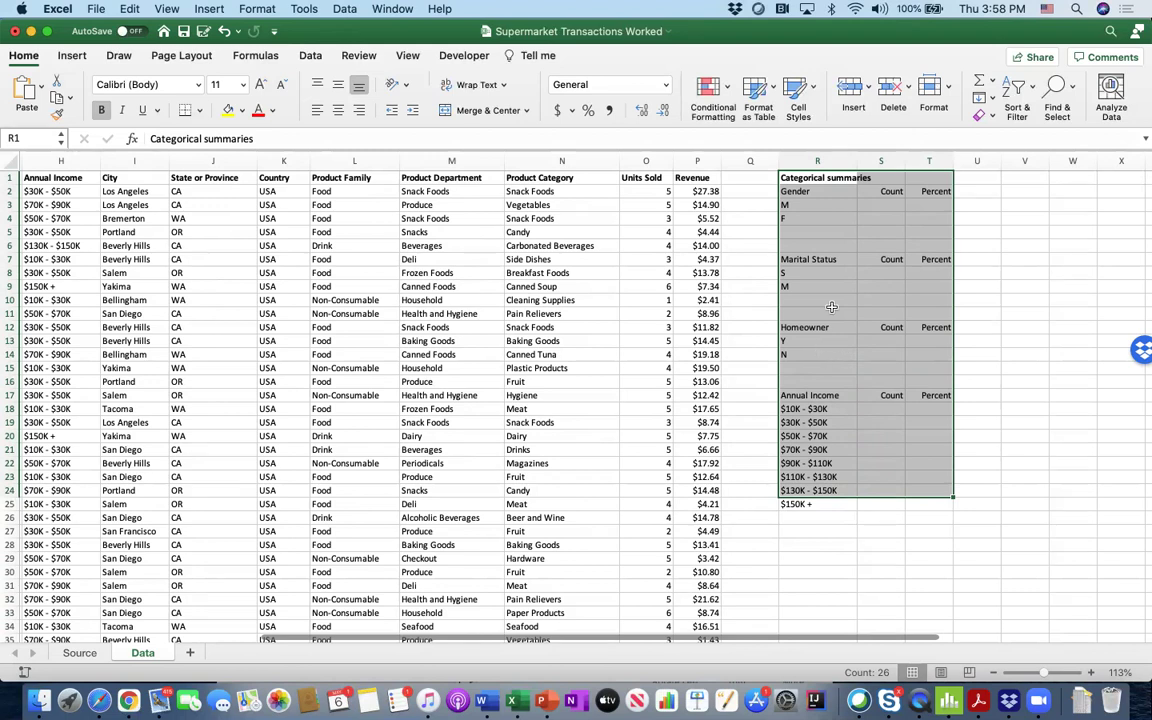
click(803, 242)
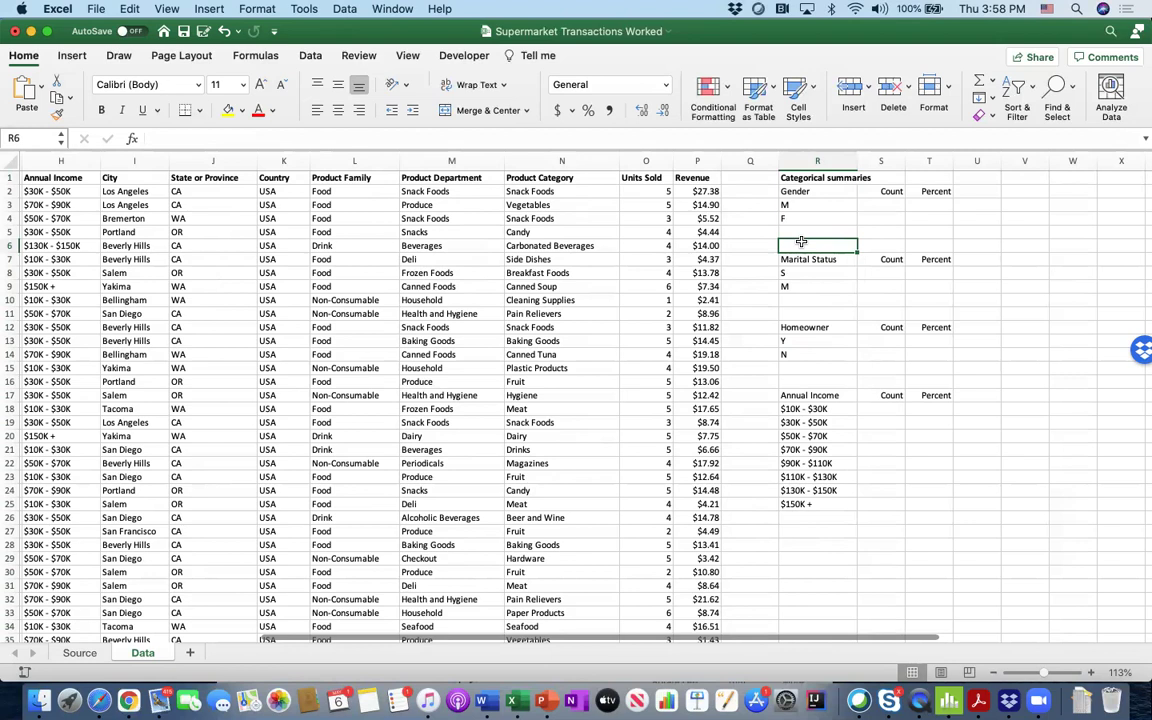
drag(800, 191, 927, 509)
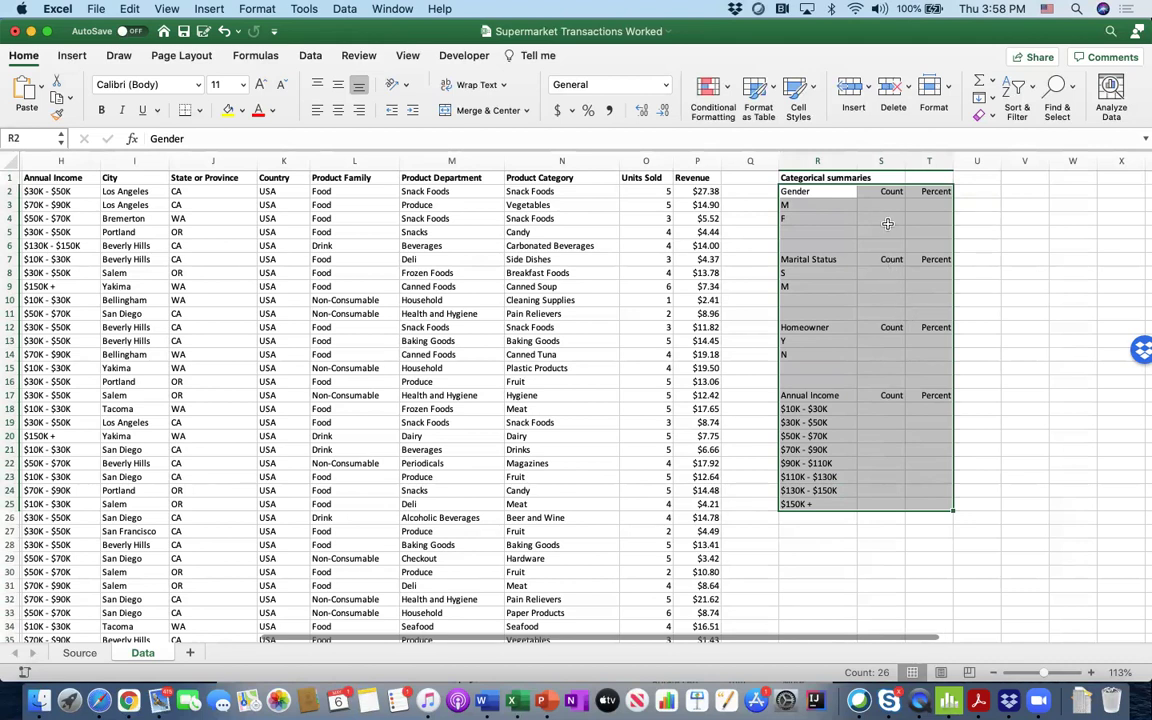
click(817, 229)
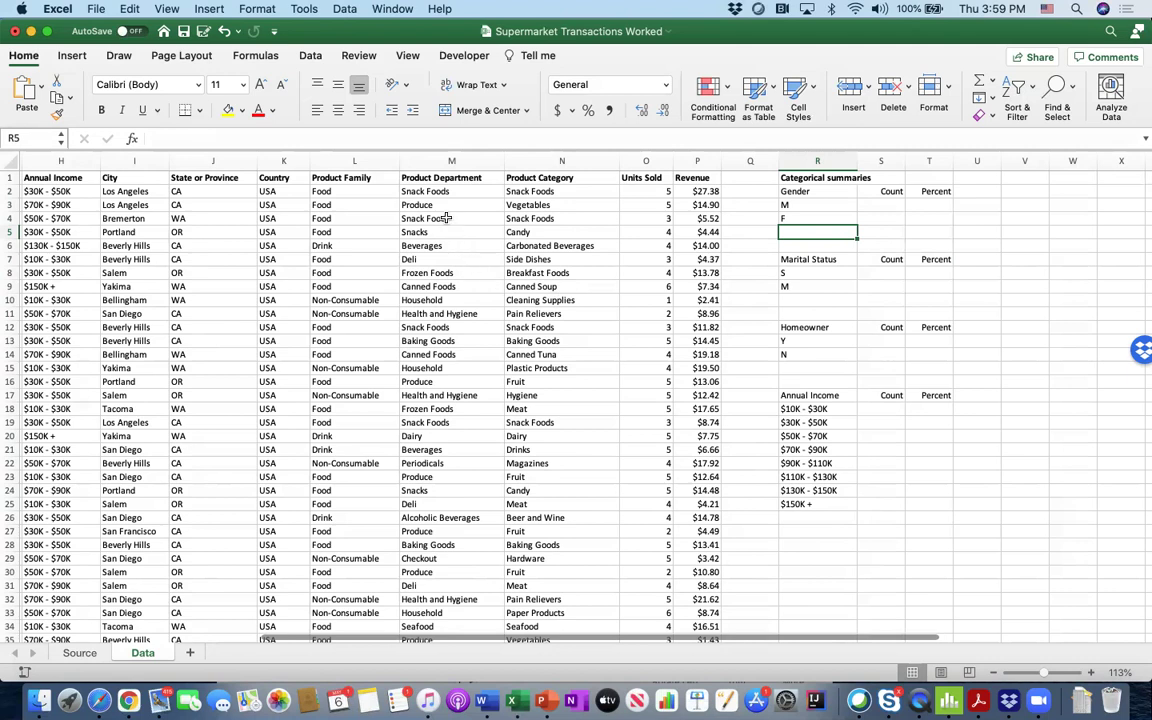
Compare the M category and its empty Count cell in the Gender summary with the Gender column of the source data
click(812, 204)
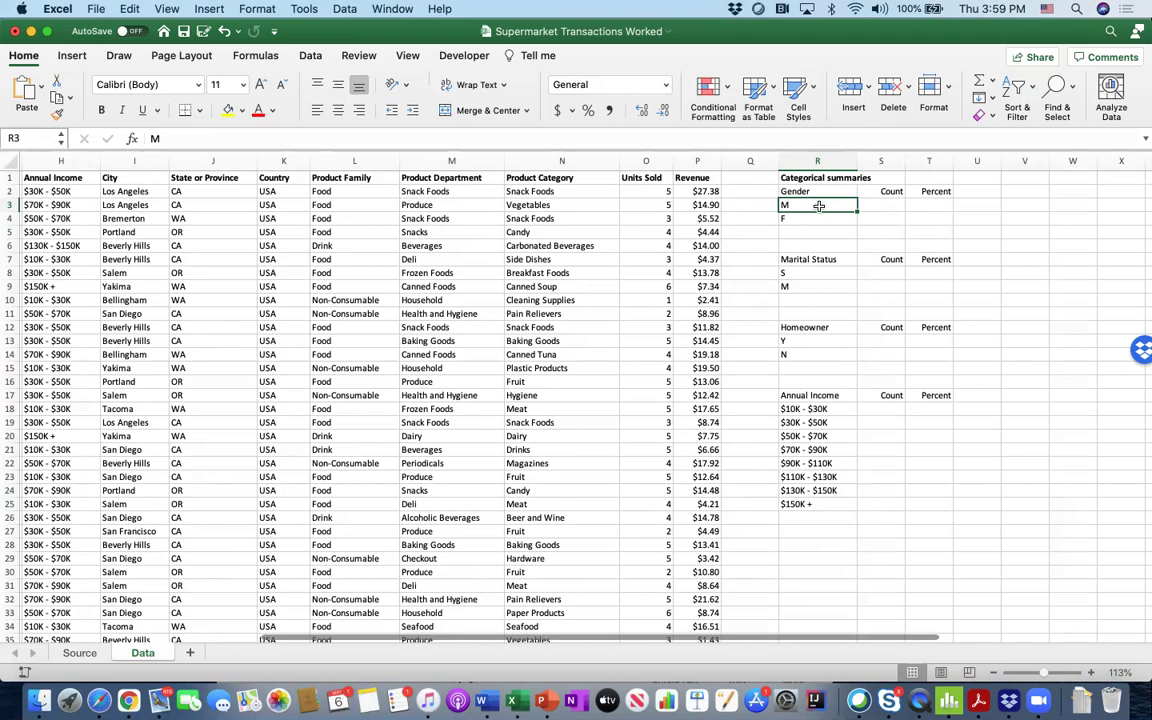
click(870, 206)
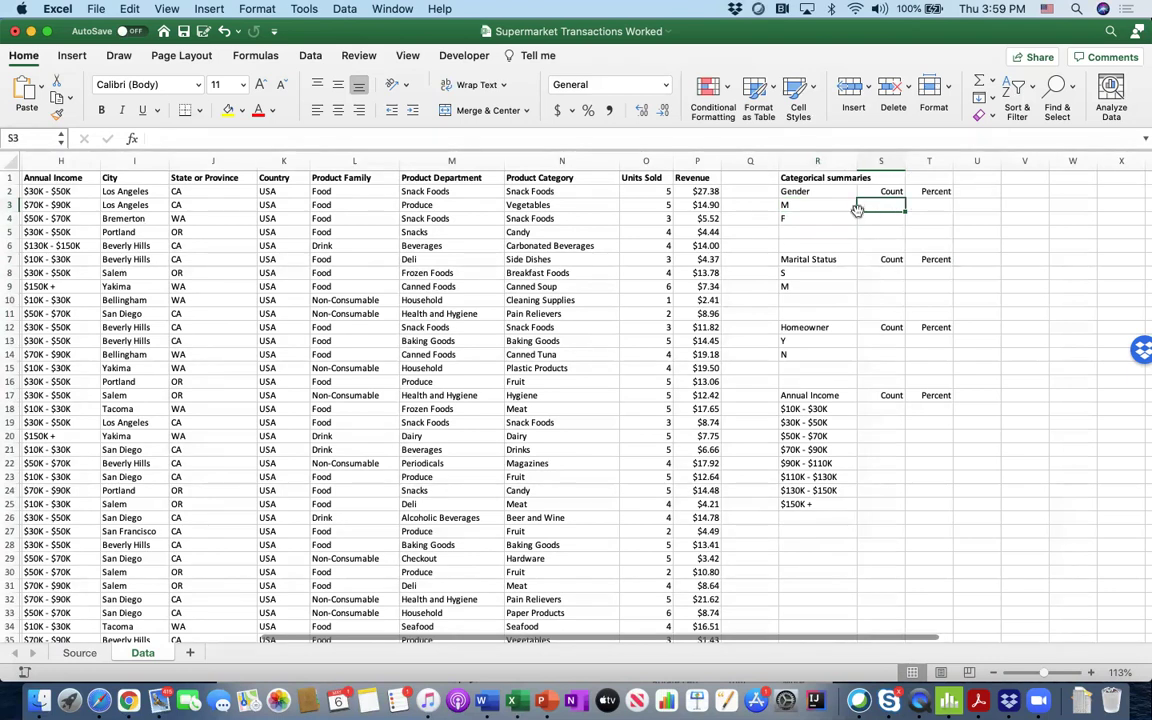
scroll(534, 263, left, 3)
scroll(534, 263, left, 4)
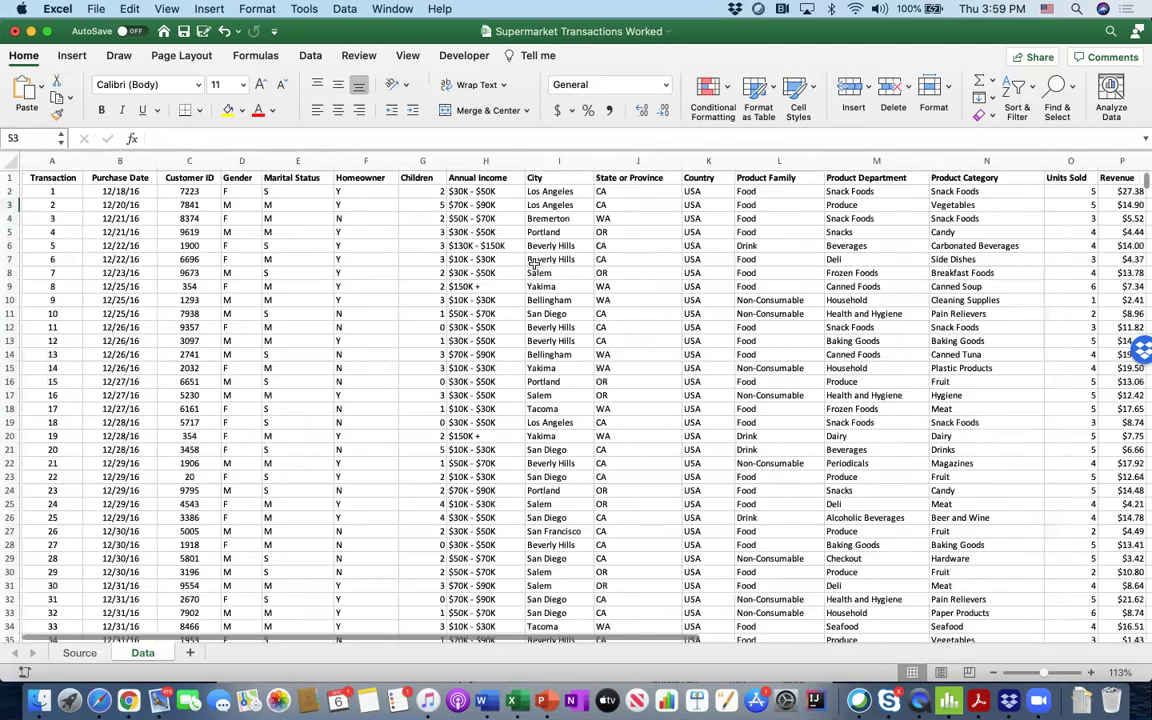
click(232, 161)
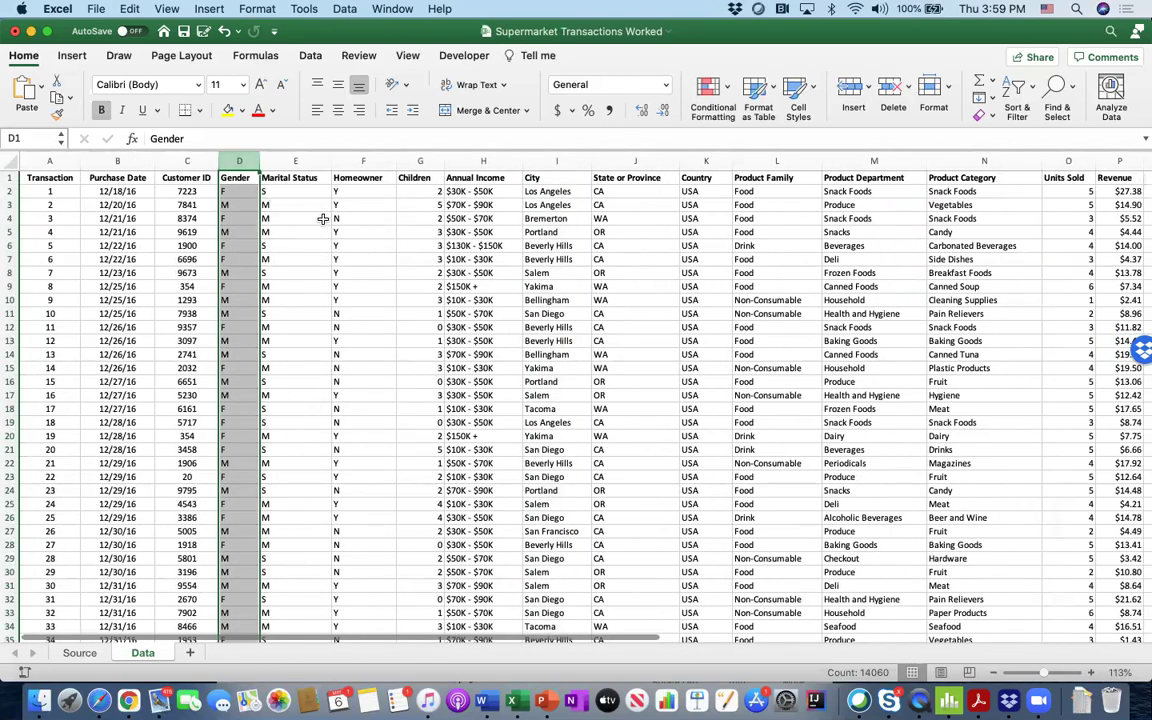
click(229, 191)
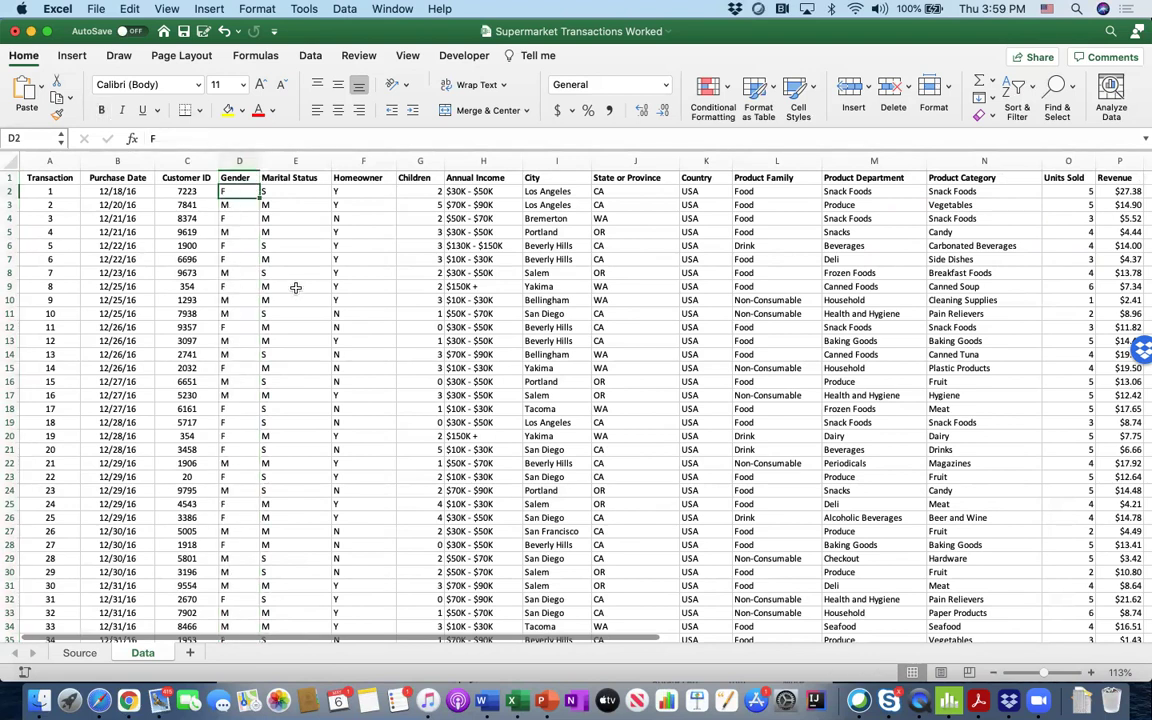
Begin a COUNTIF formula in the M row's Count cell S3, using the Gender data D2:D14060 as its range
scroll(296, 288, right, 10)
click(522, 203)
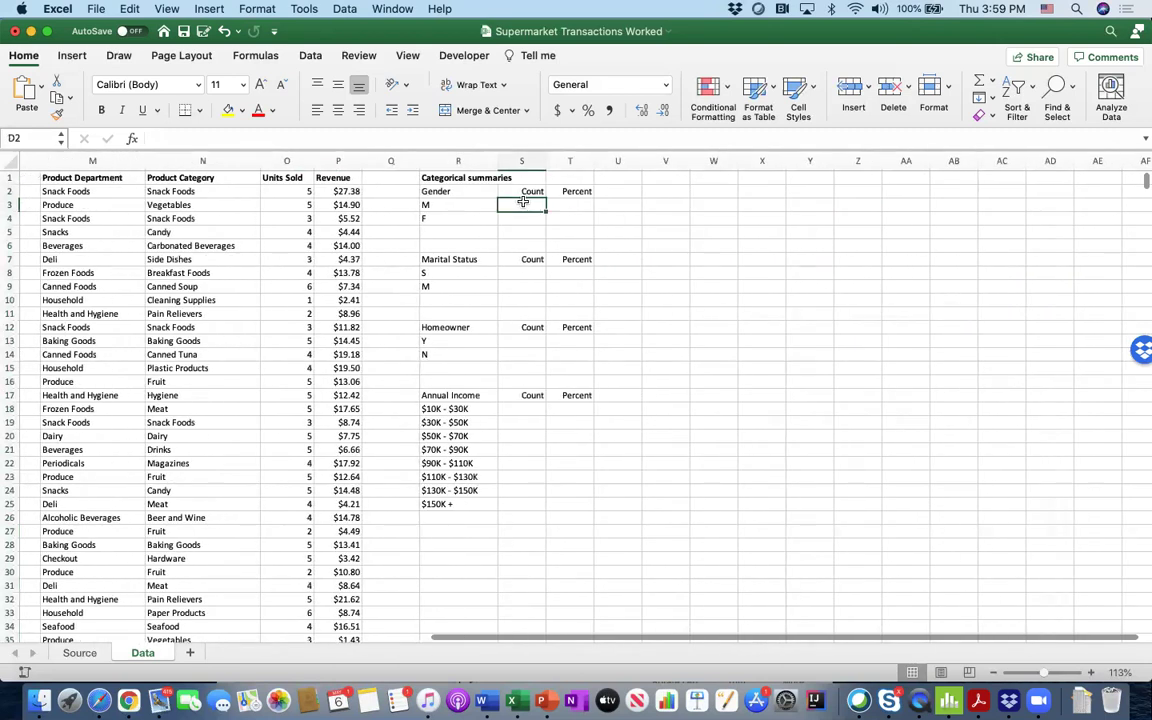
text(=cou)
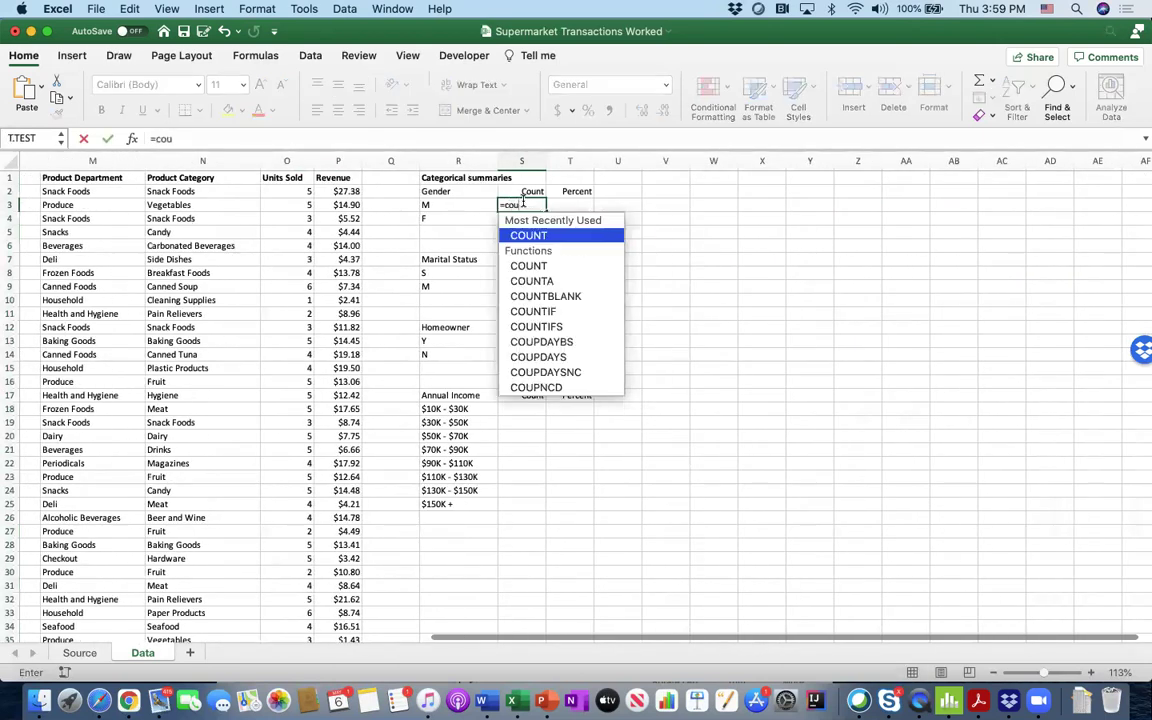
text(ntif)
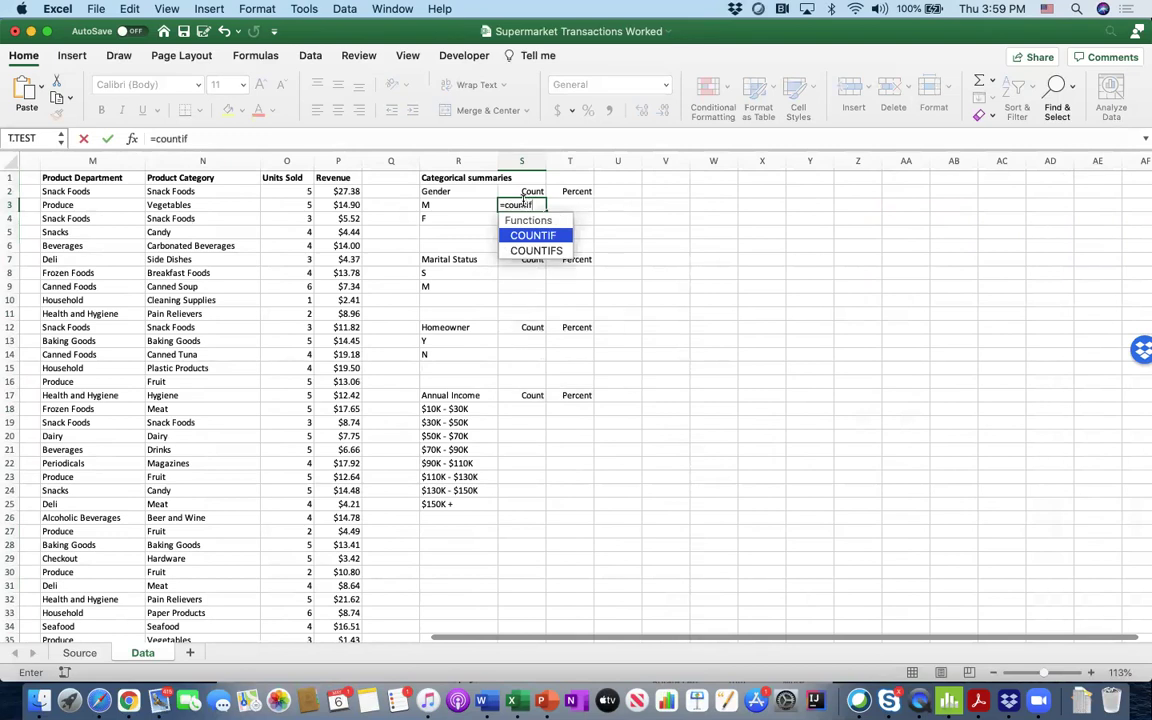
double_click(530, 236)
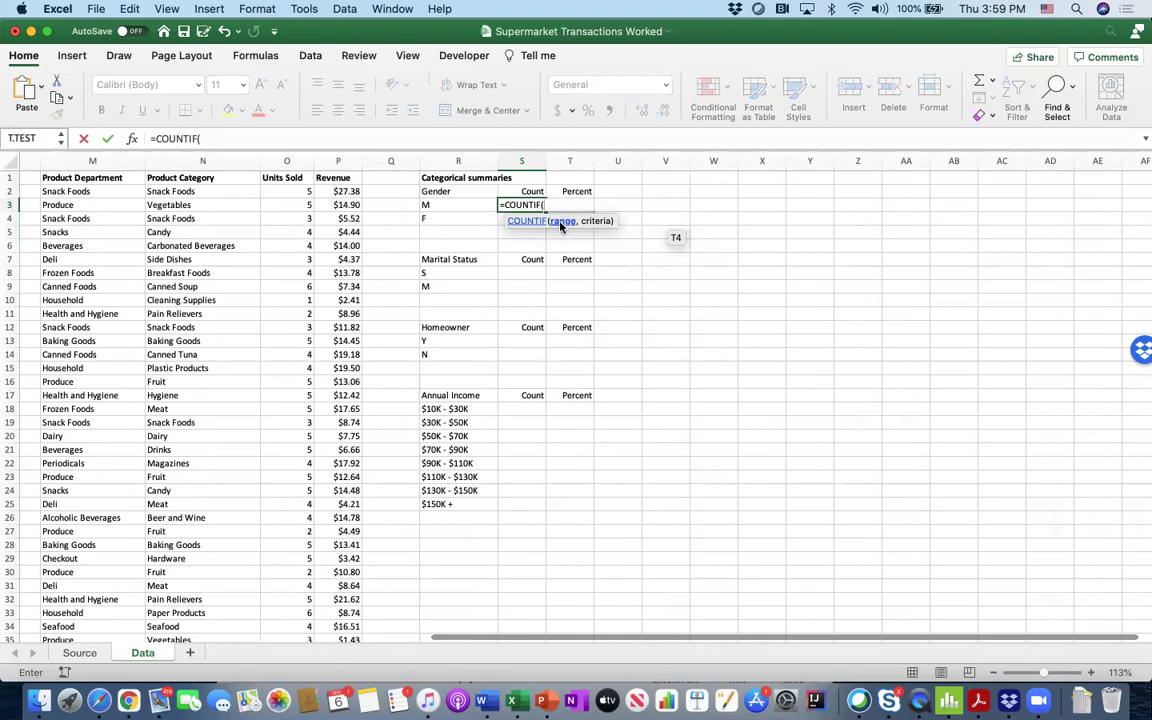
scroll(470, 236, left, 15)
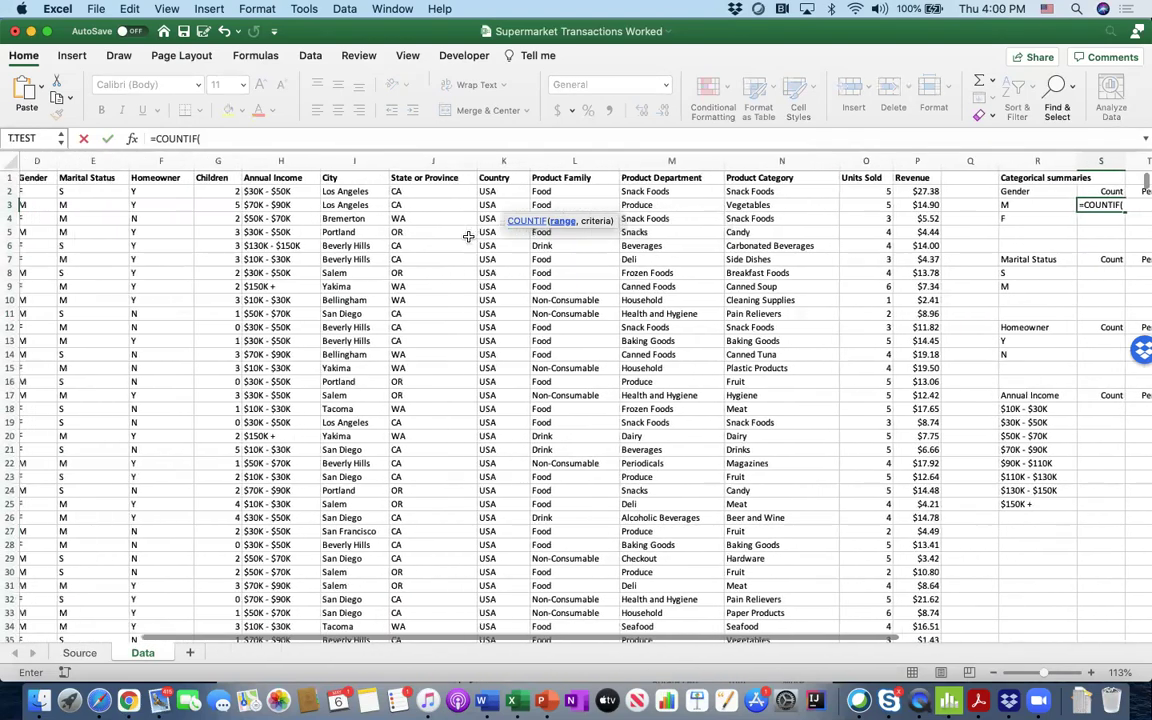
click(240, 191)
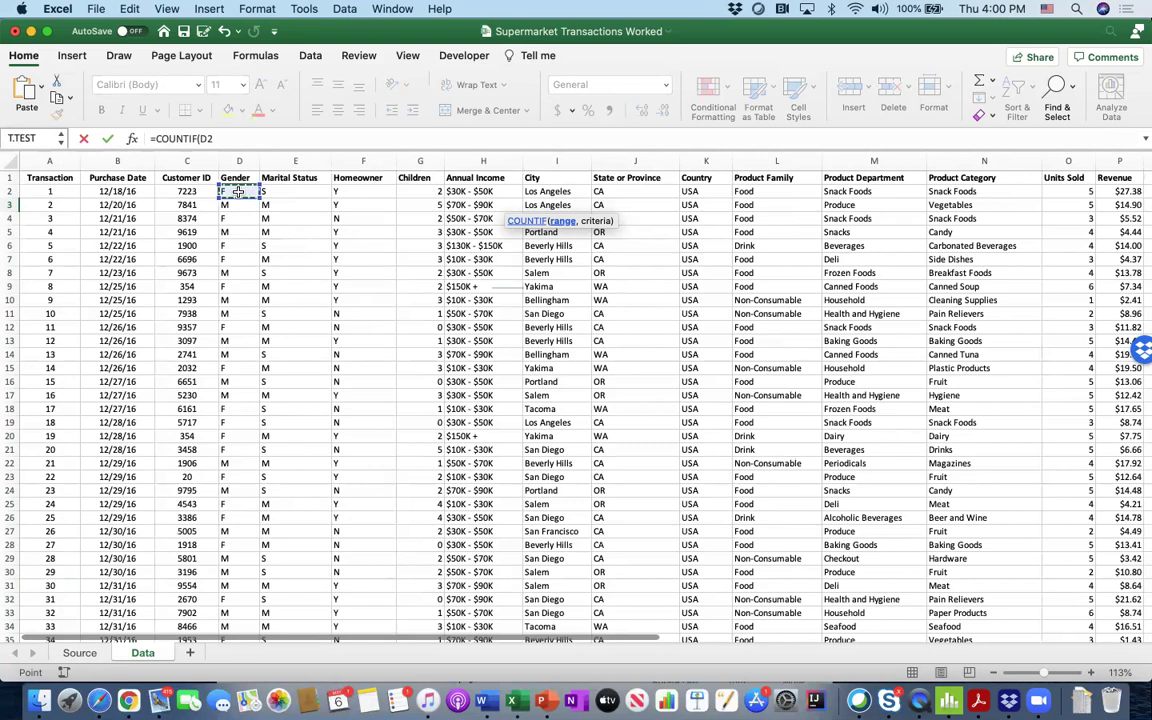
key(super+shift+Down)
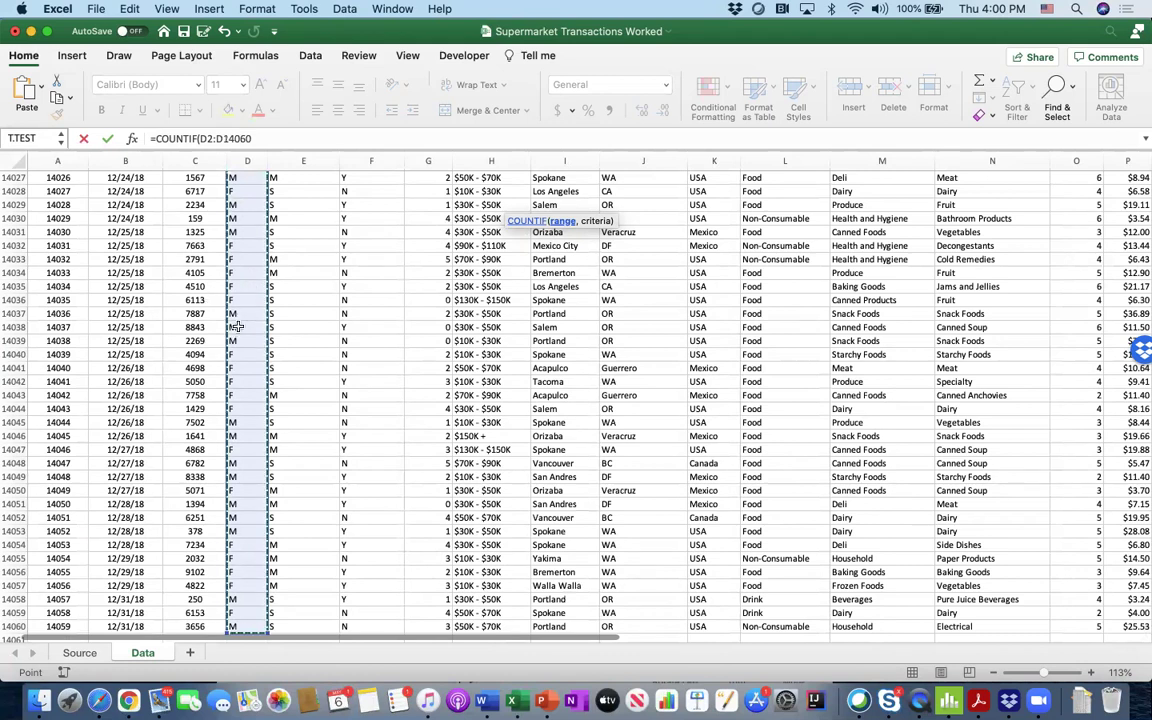
click(259, 138)
text(,)
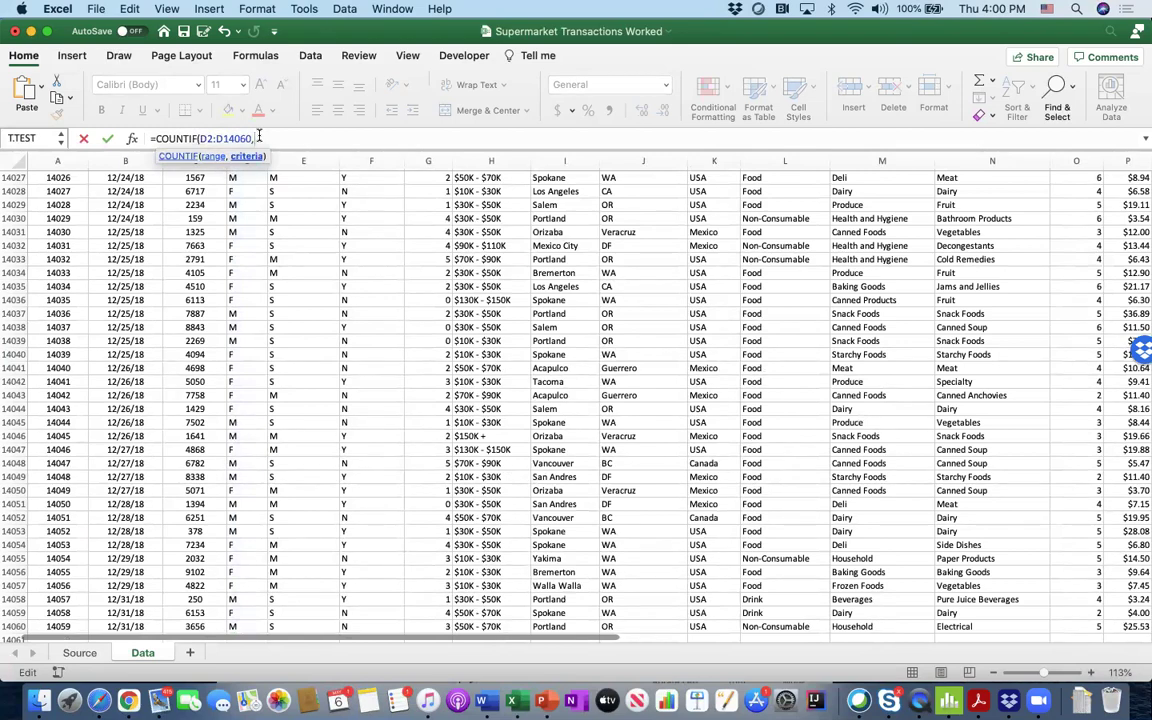
Complete the M count formula with category cell R3 as the criteria, giving =COUNTIF(D2:D14060,R3)
scroll(419, 248, up, 15)
scroll(419, 248, right, 10)
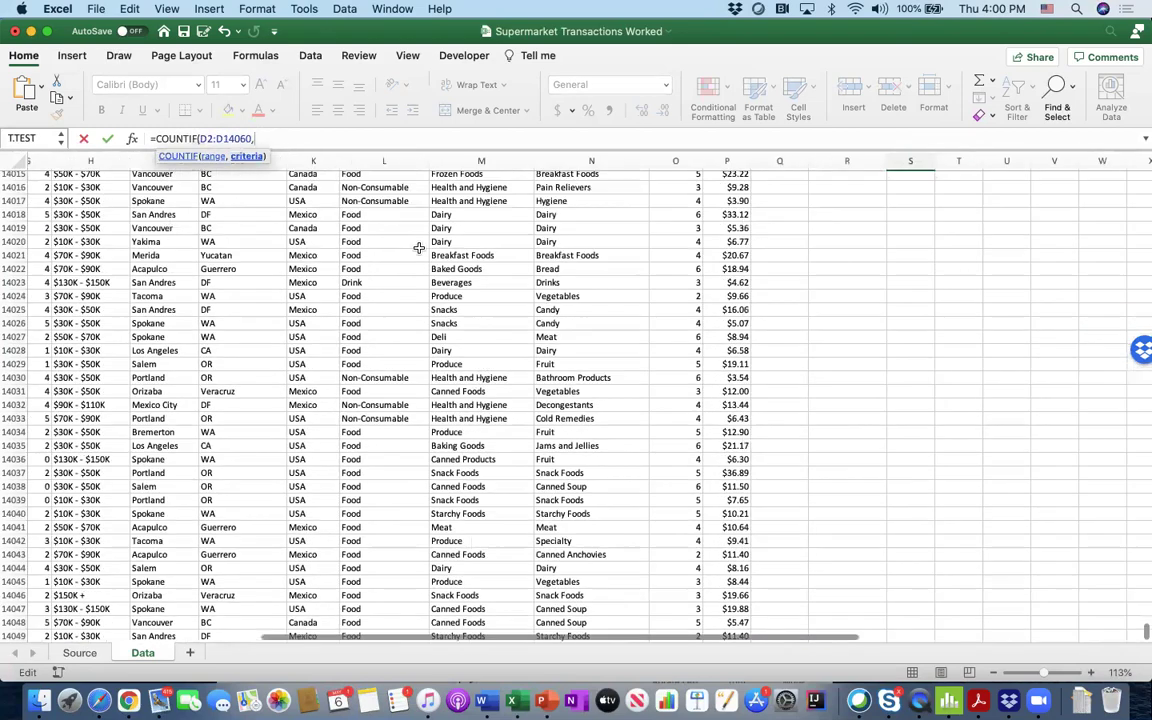
scroll(419, 248, up, 20)
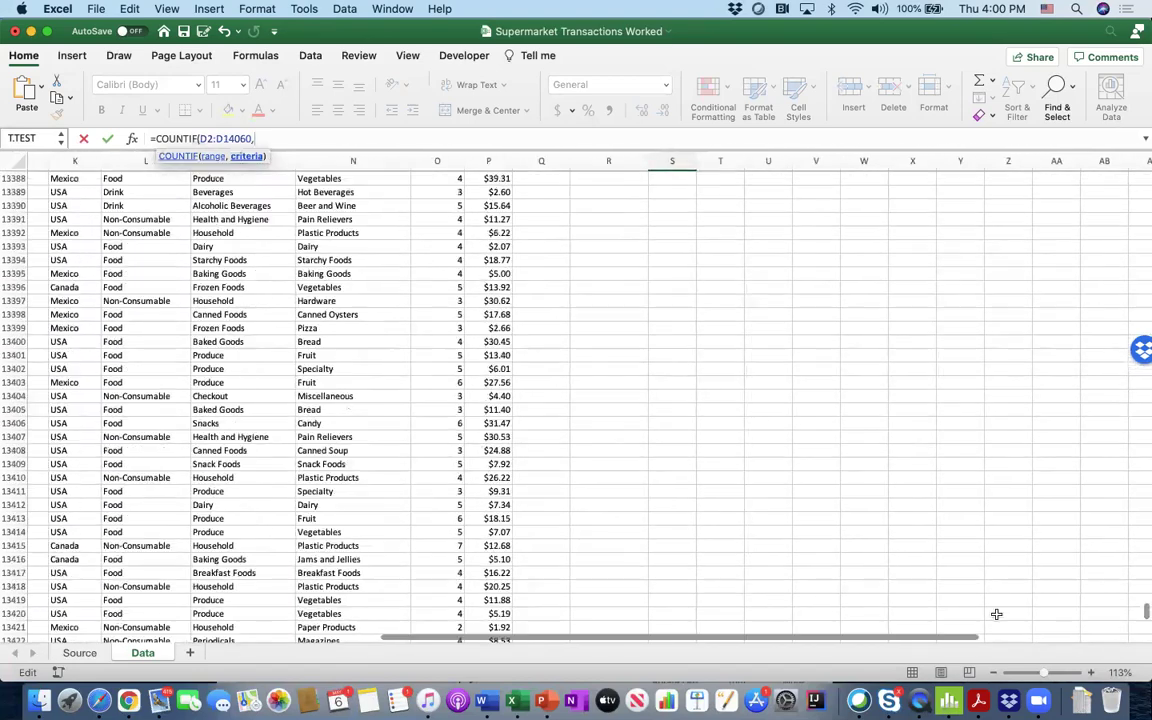
drag(1144, 608, 1144, 175)
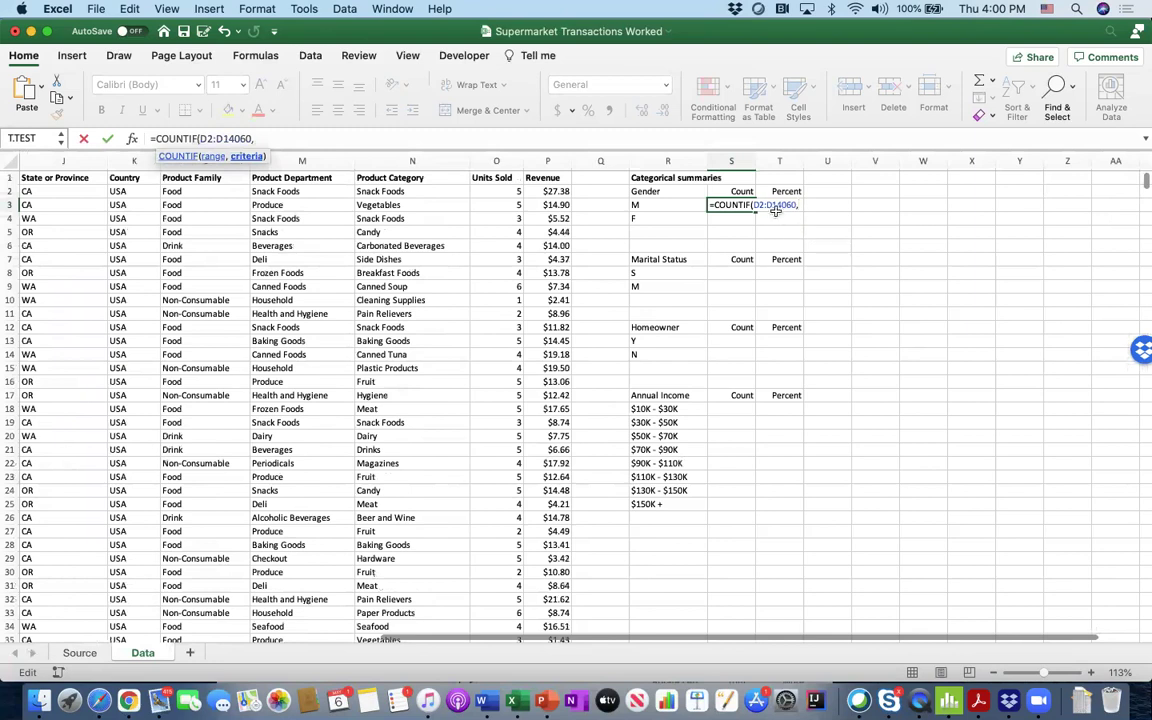
click(657, 205)
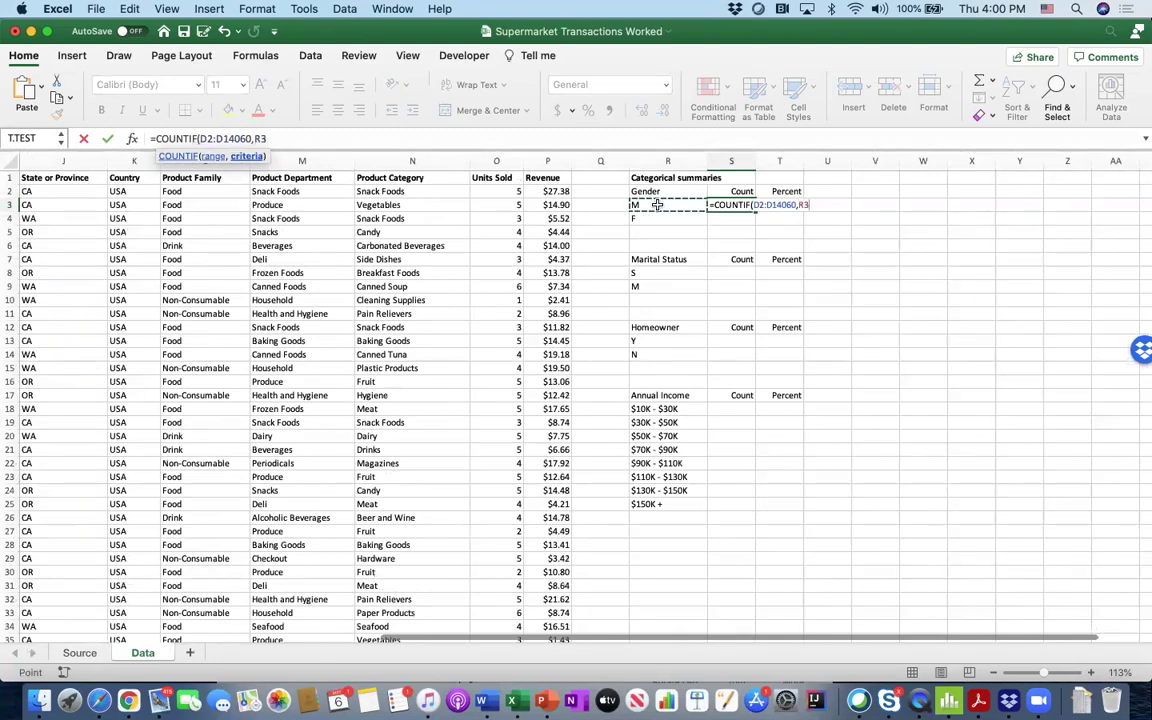
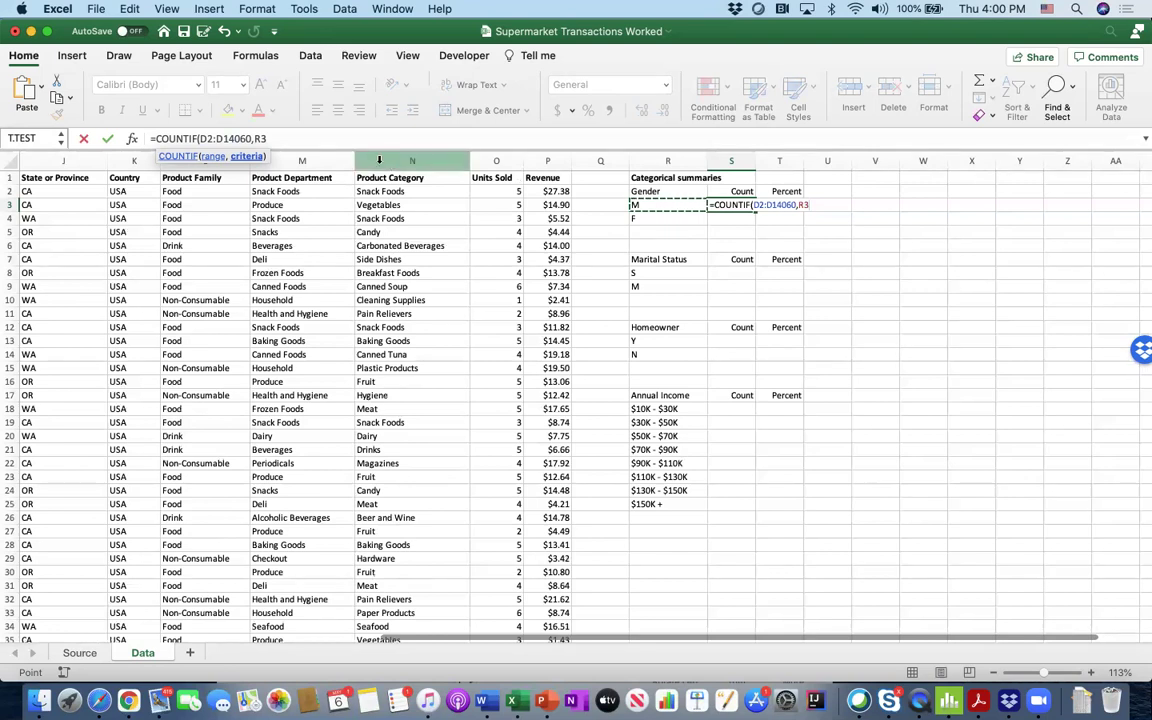
click(347, 137)
text())
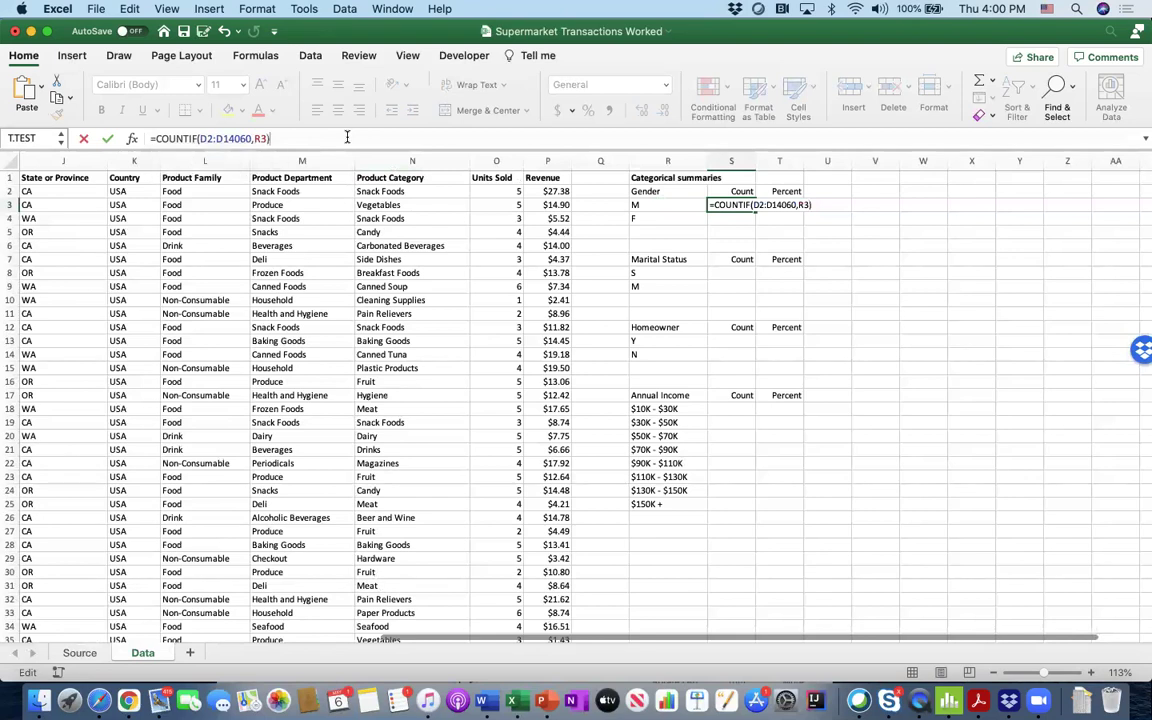
key(Return)
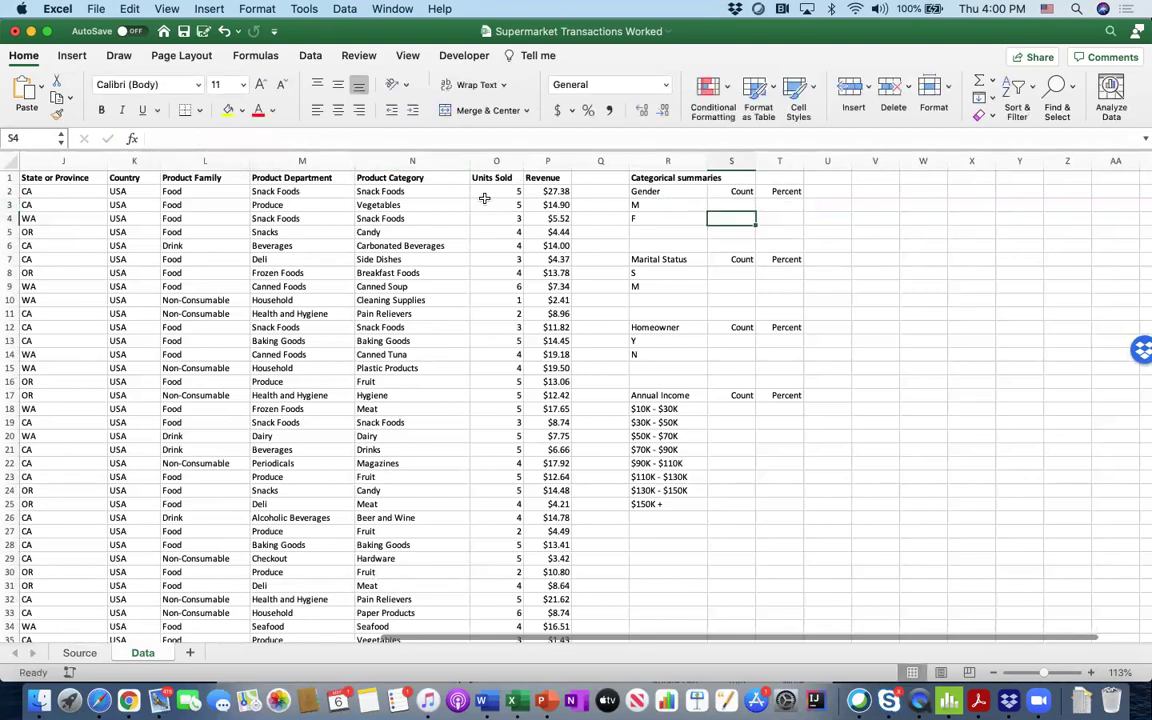
click(738, 206)
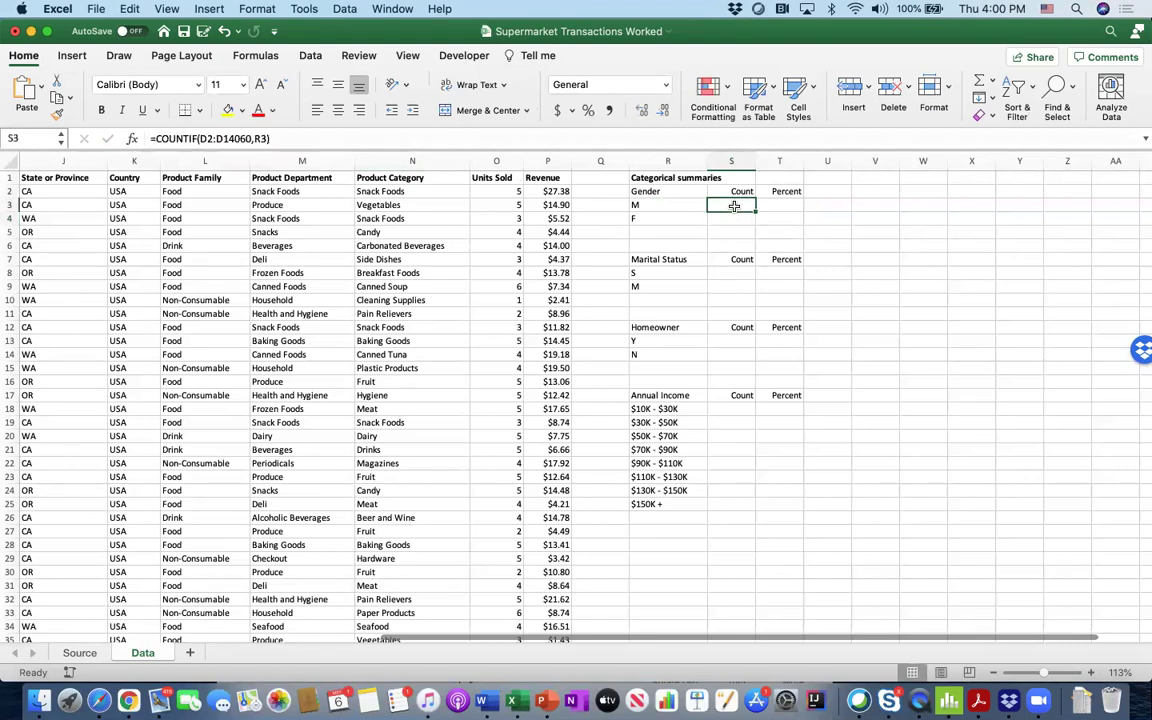
click(328, 138)
key(Return)
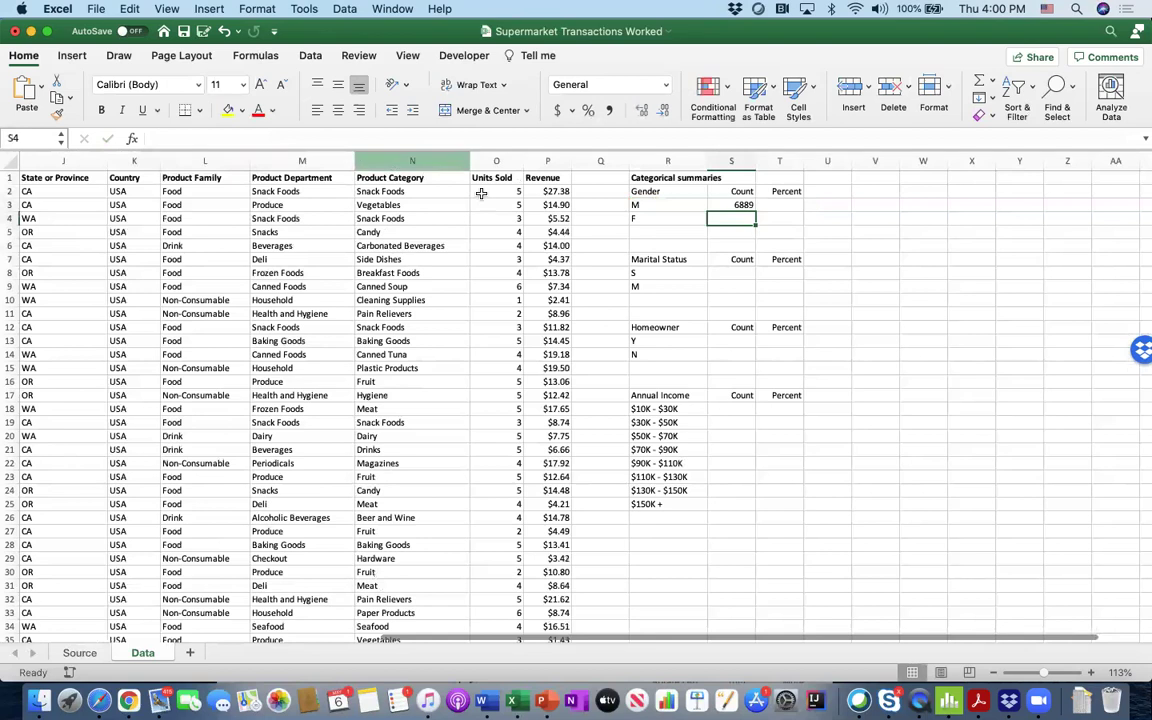
Make the range in the M count formula absolute as $D$2:$D$14060, keeping the criteria R3 relative
click(739, 204)
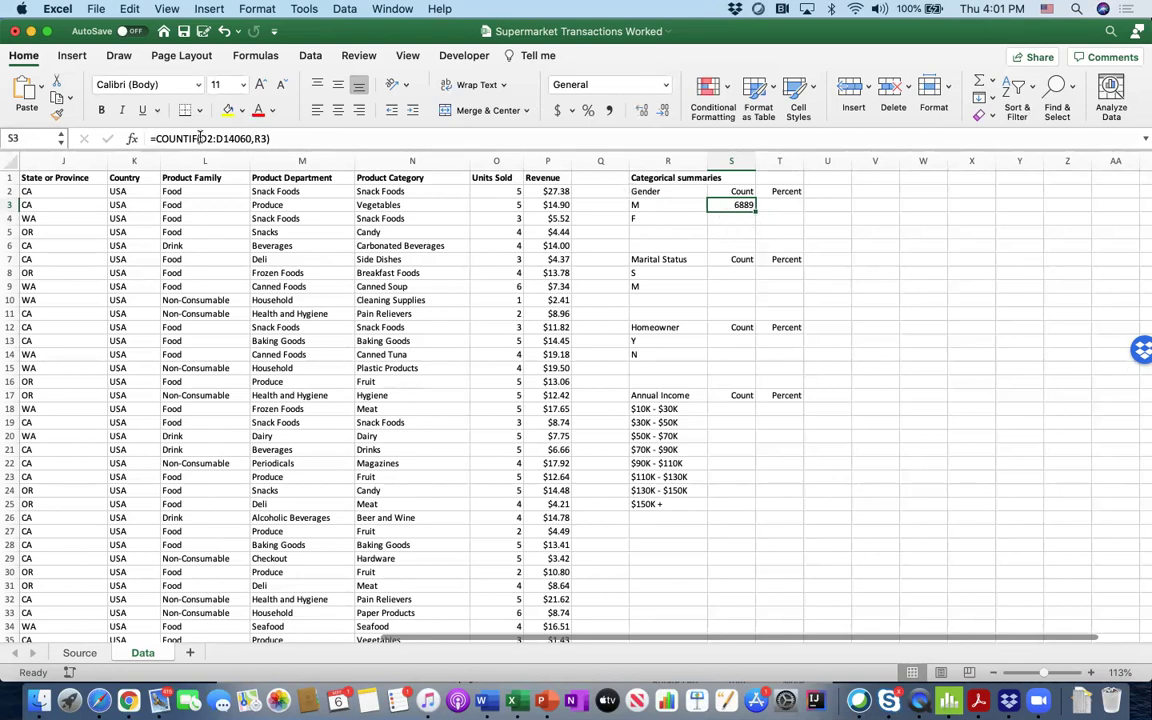
drag(200, 138, 248, 140)
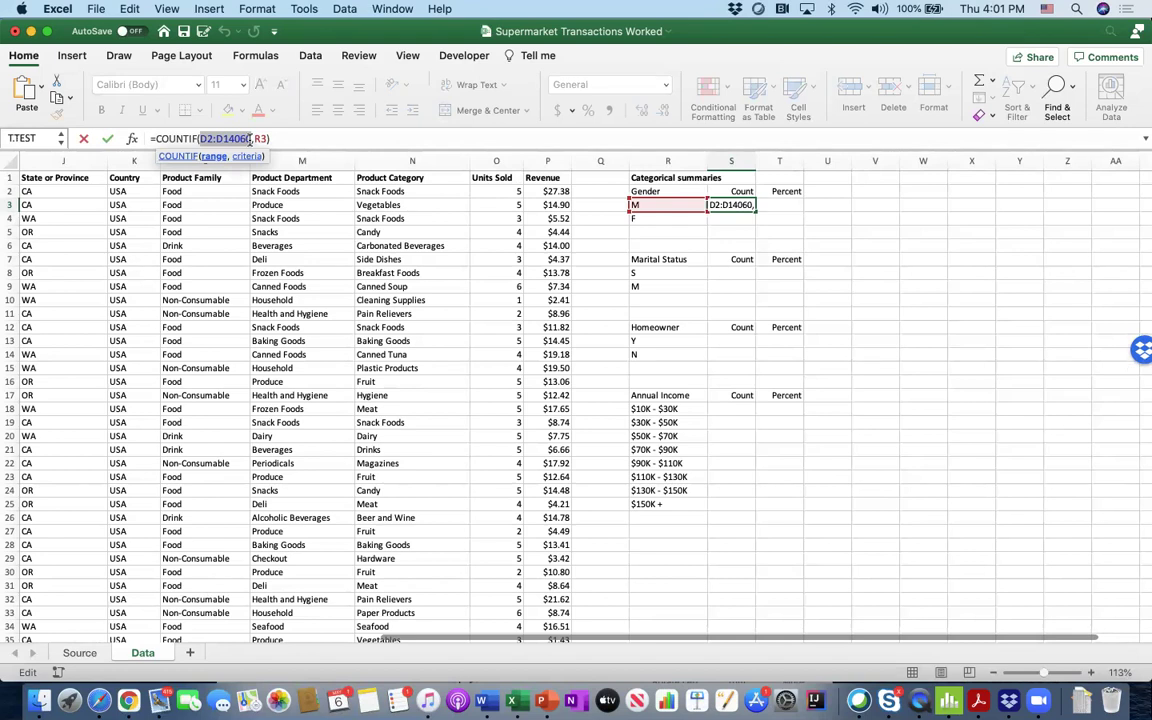
key(super+t)
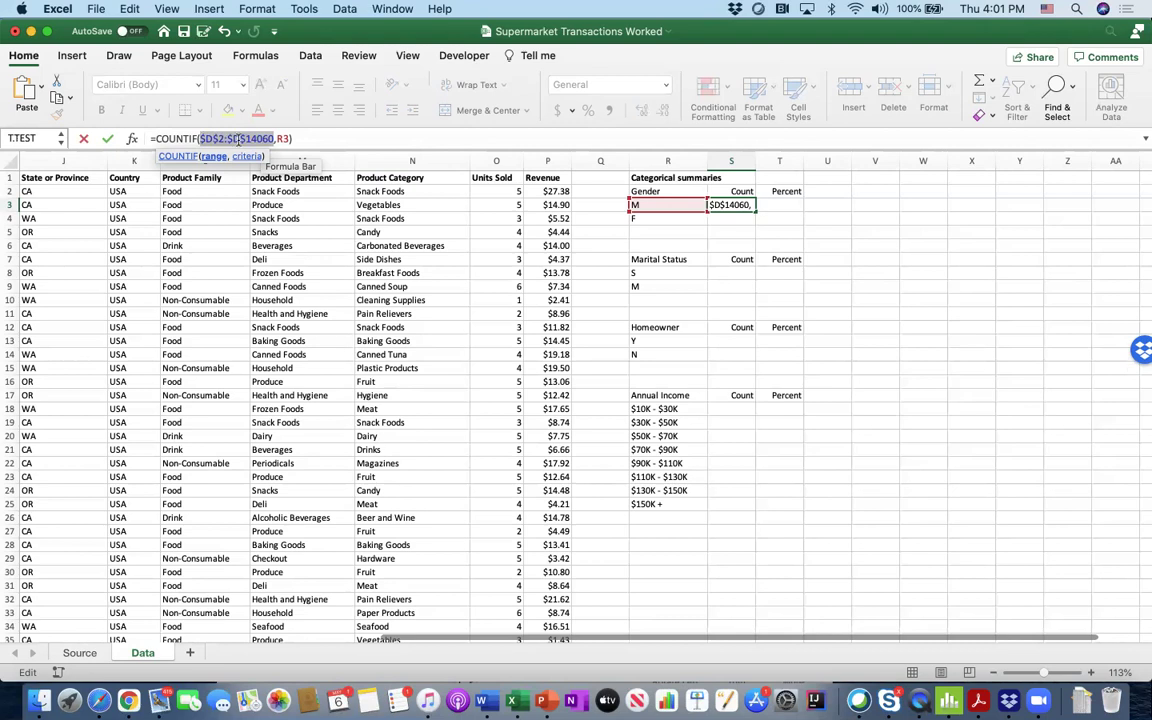
key(Return)
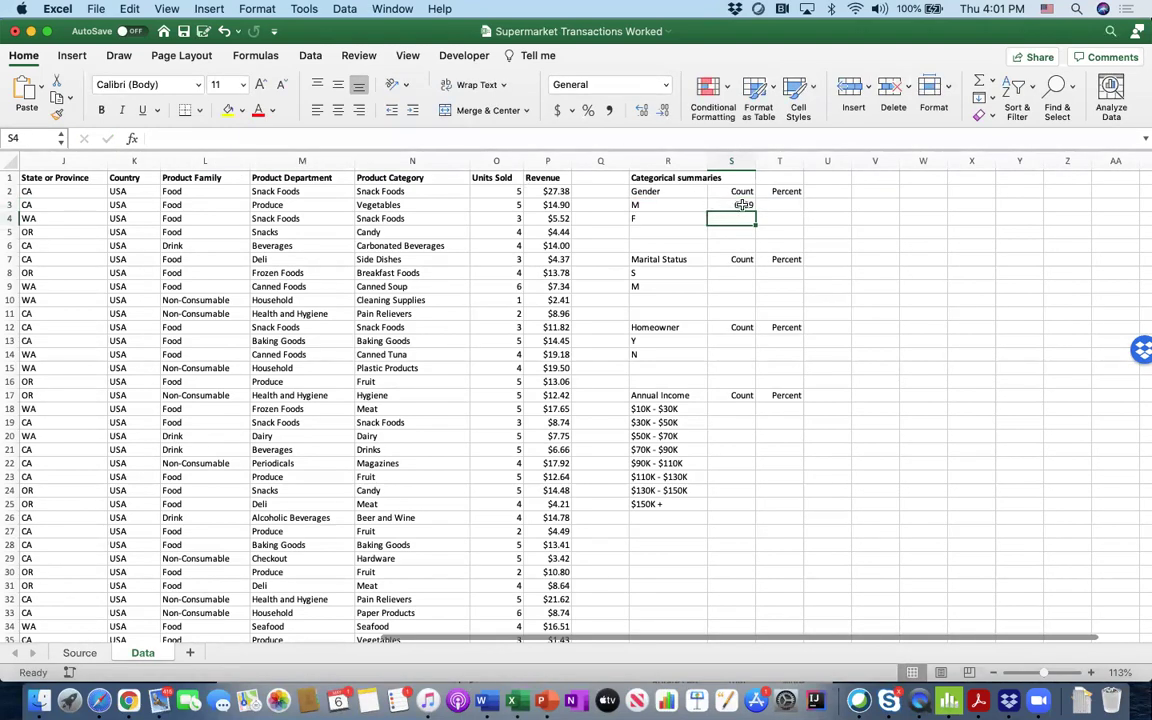
Copy the M count formula down to the F row and check the range and criteria references in the copy
click(742, 204)
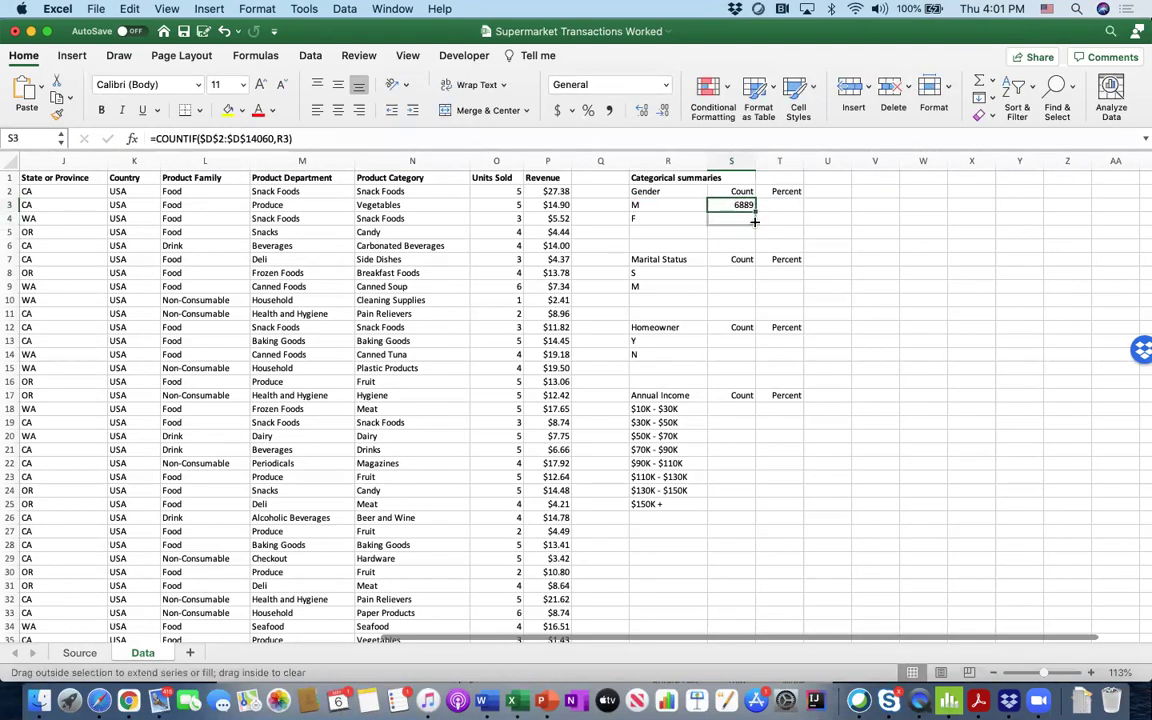
drag(754, 221, 754, 226)
click(731, 218)
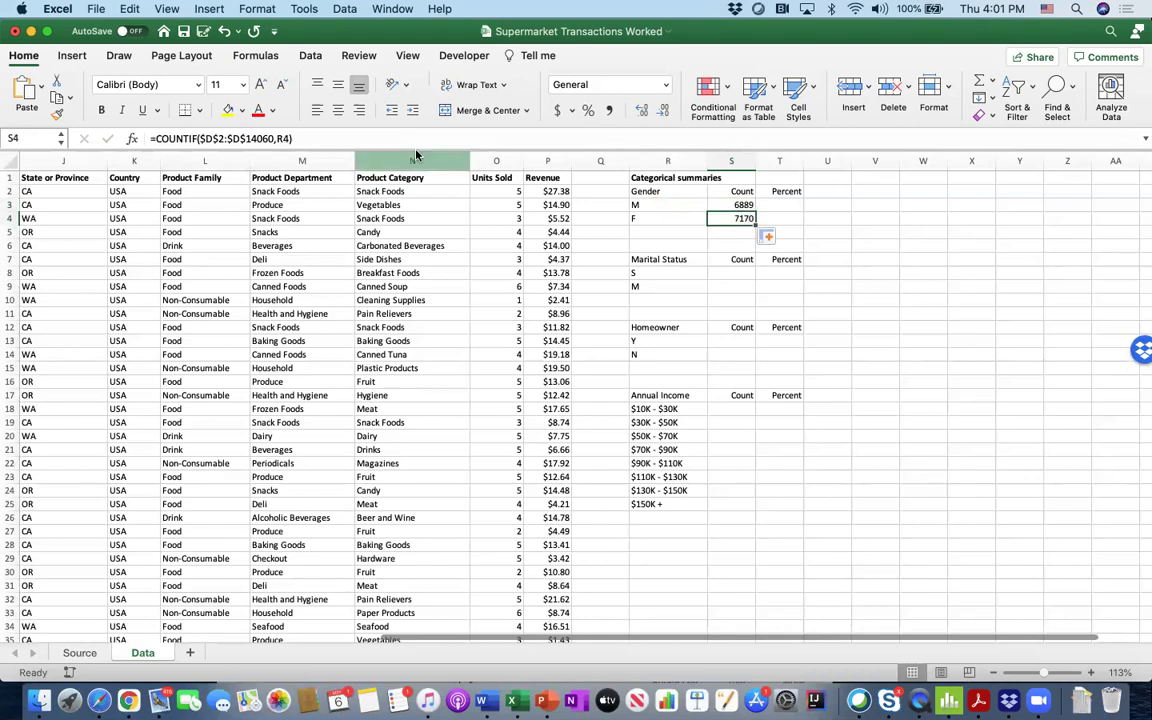
click(248, 138)
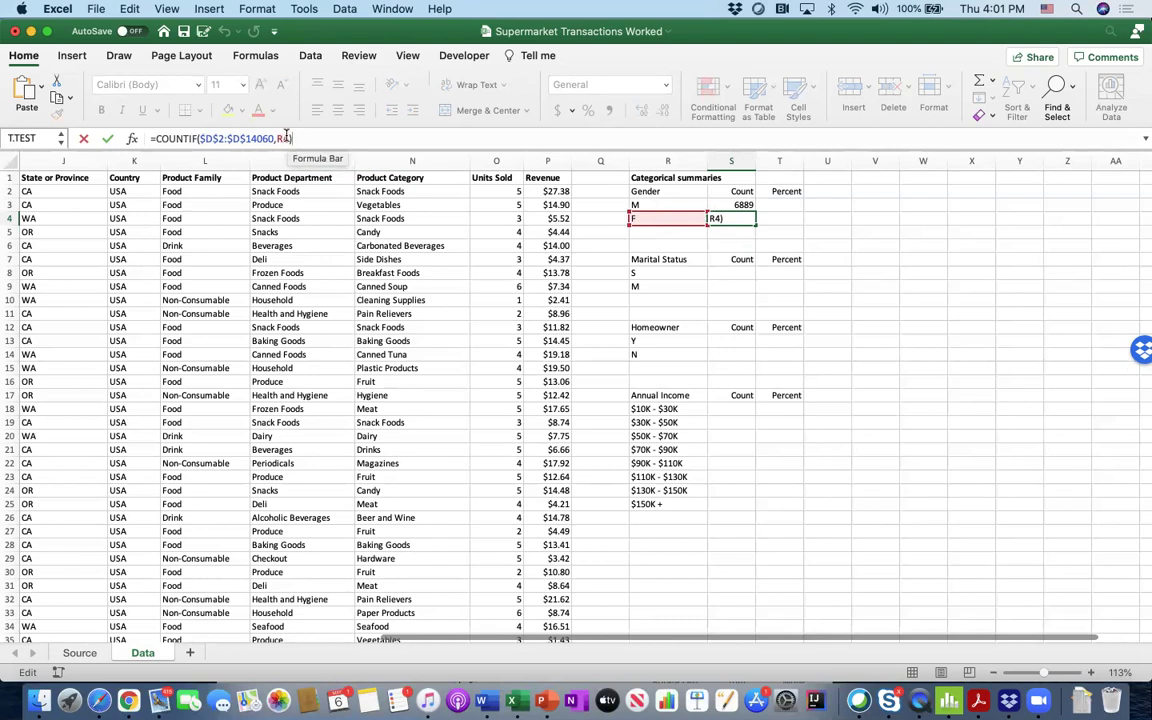
key(Return)
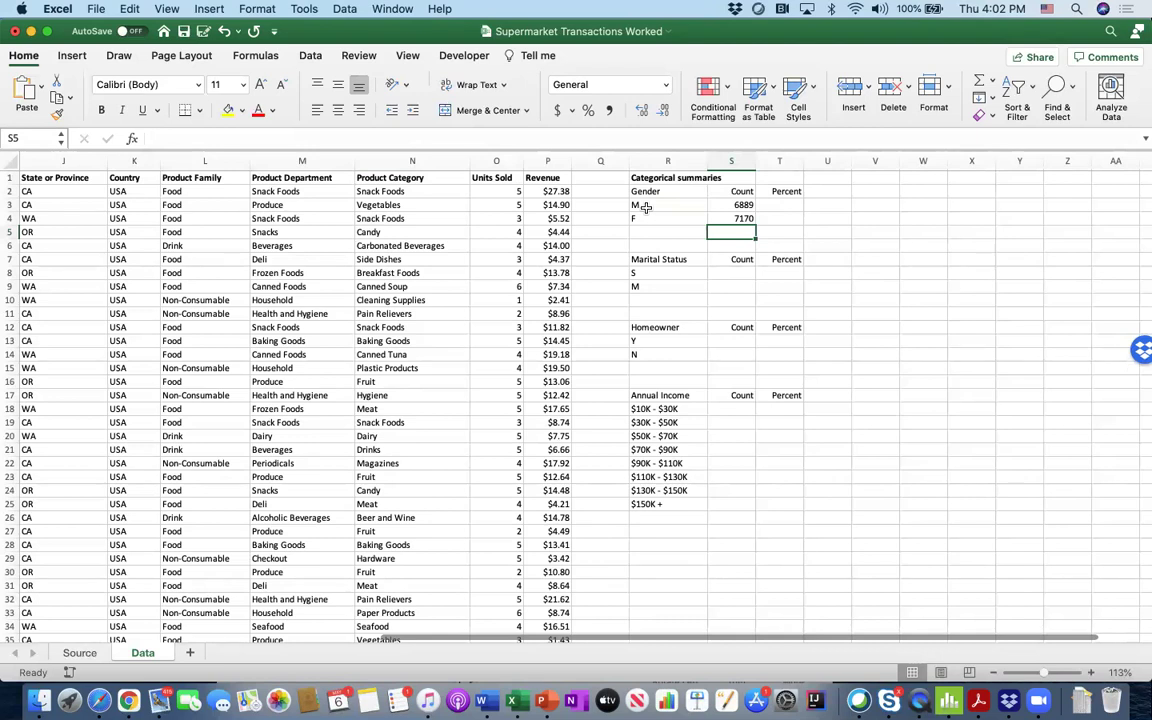
Enter the M percent in T3 as its count divided by the absolute gender total, =S3/SUM($S$3:$S$4)
click(791, 204)
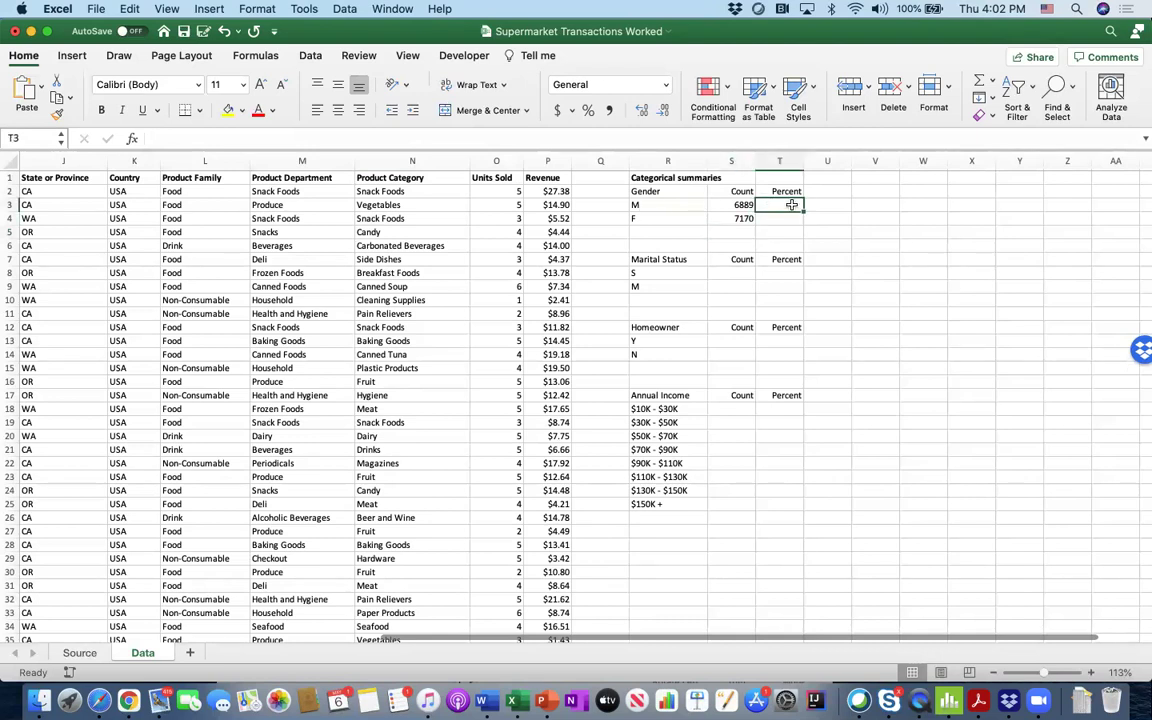
drag(743, 204, 739, 218)
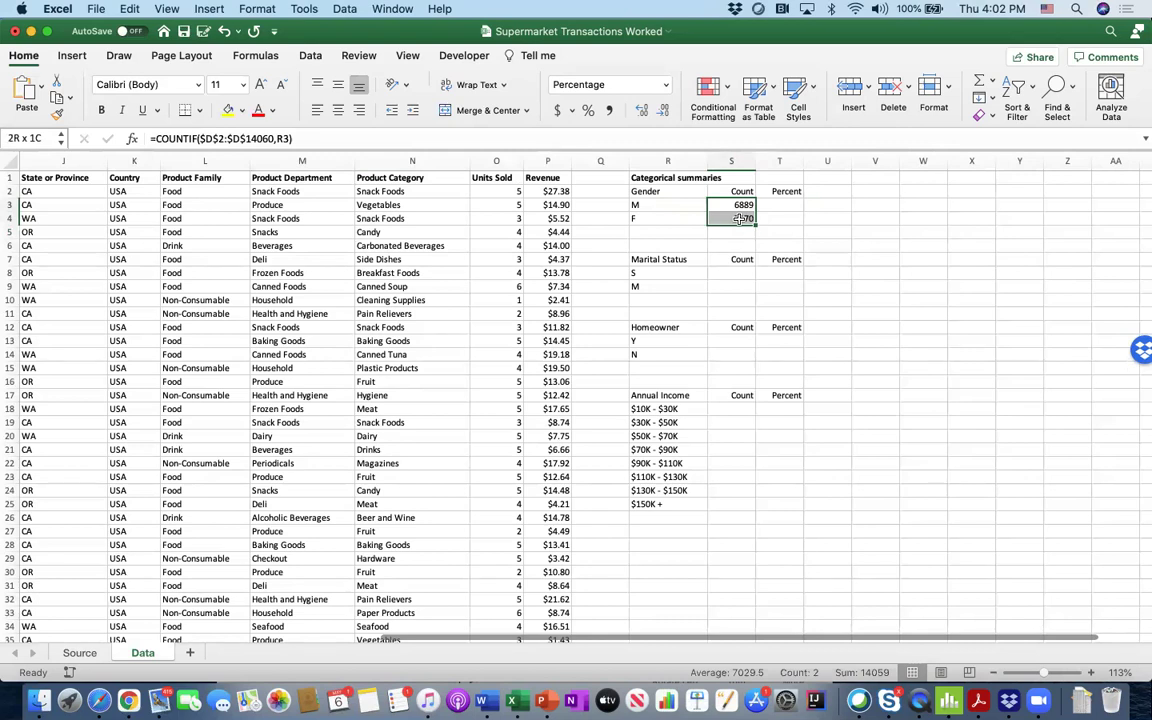
click(772, 207)
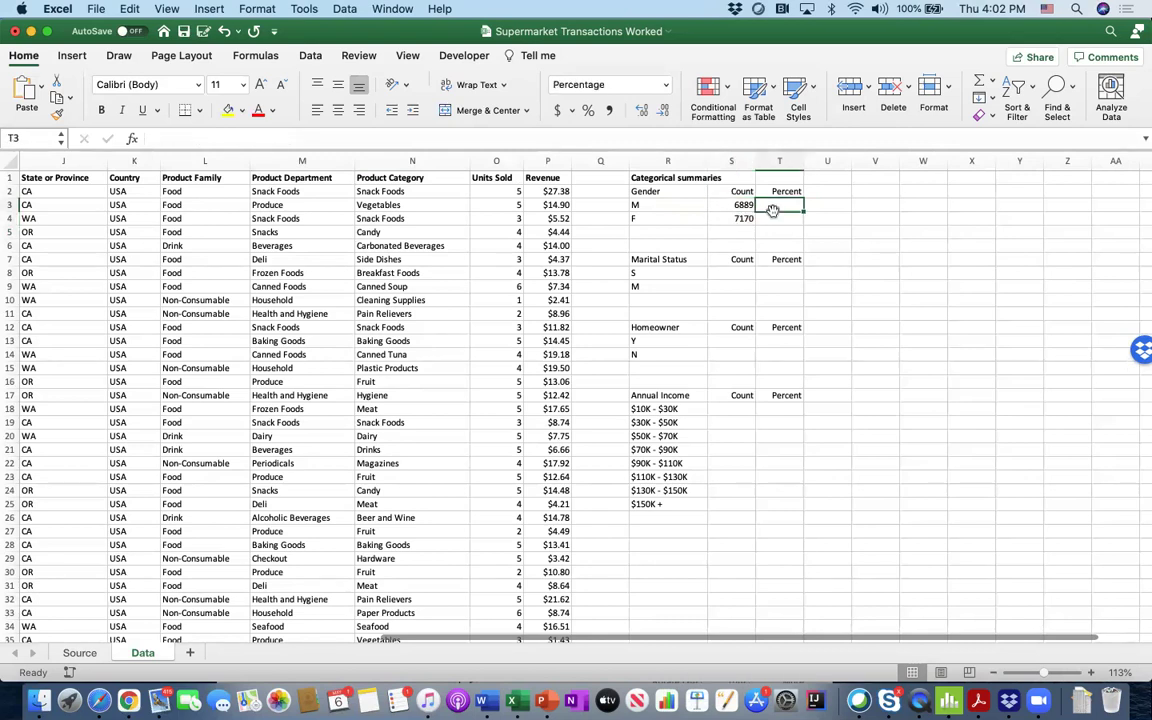
text(=)
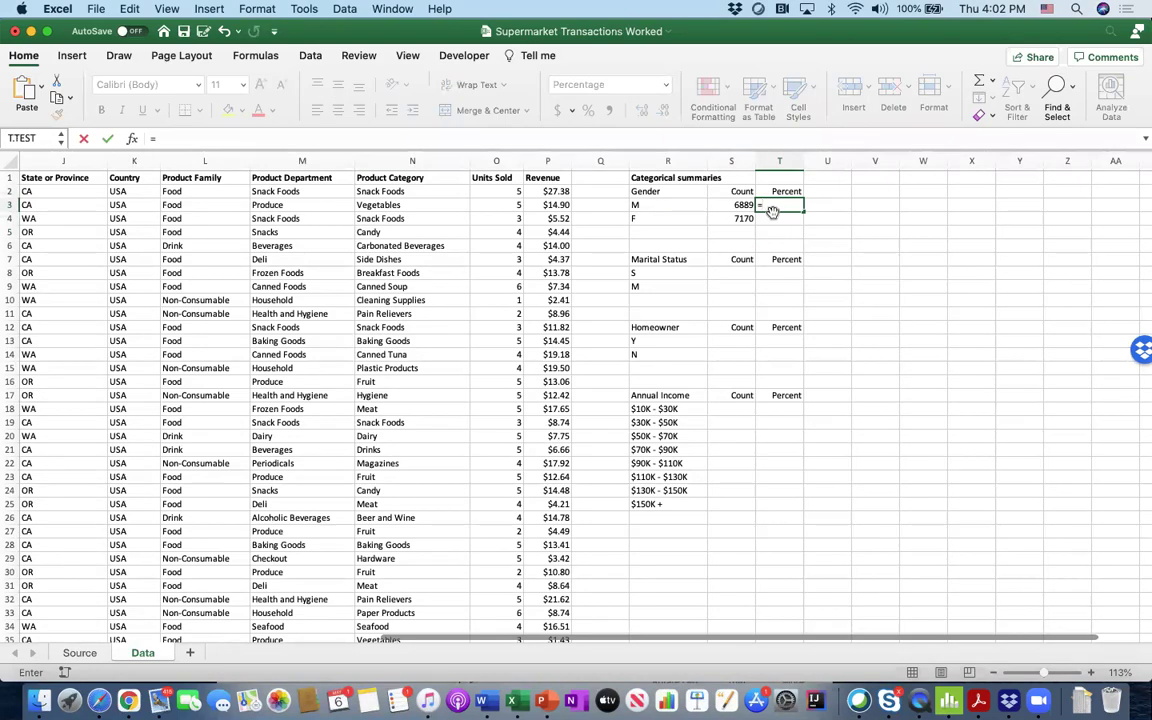
click(739, 205)
text(/)
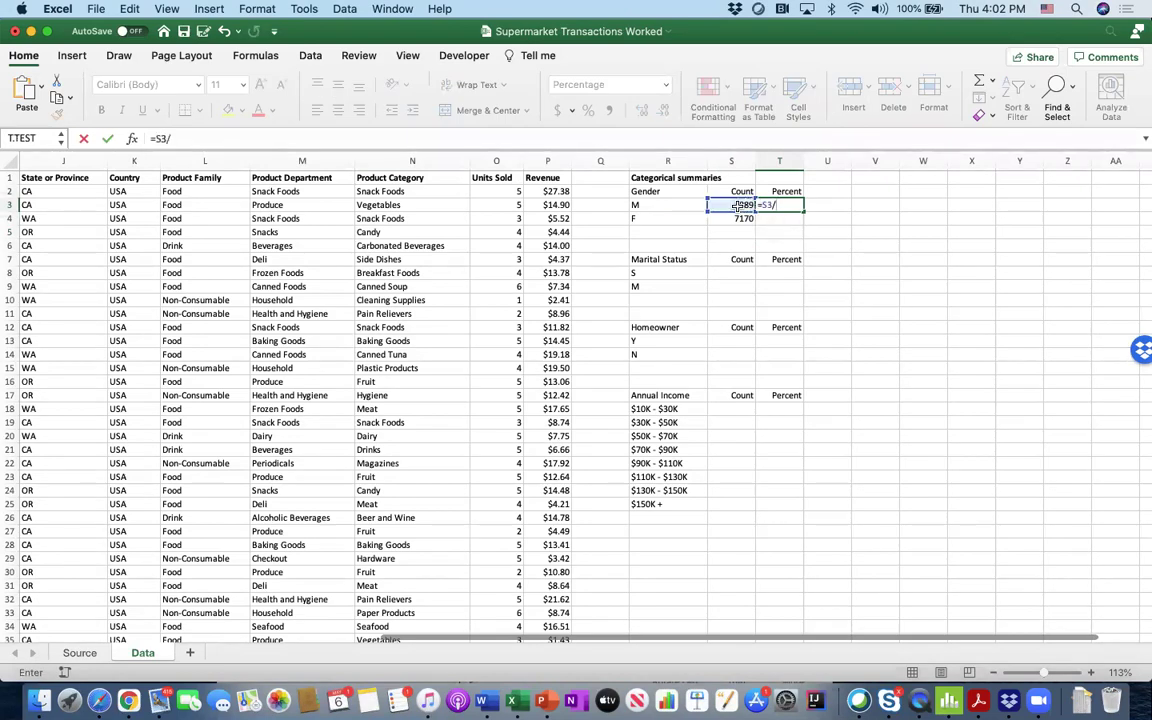
text(sum())
click(192, 138)
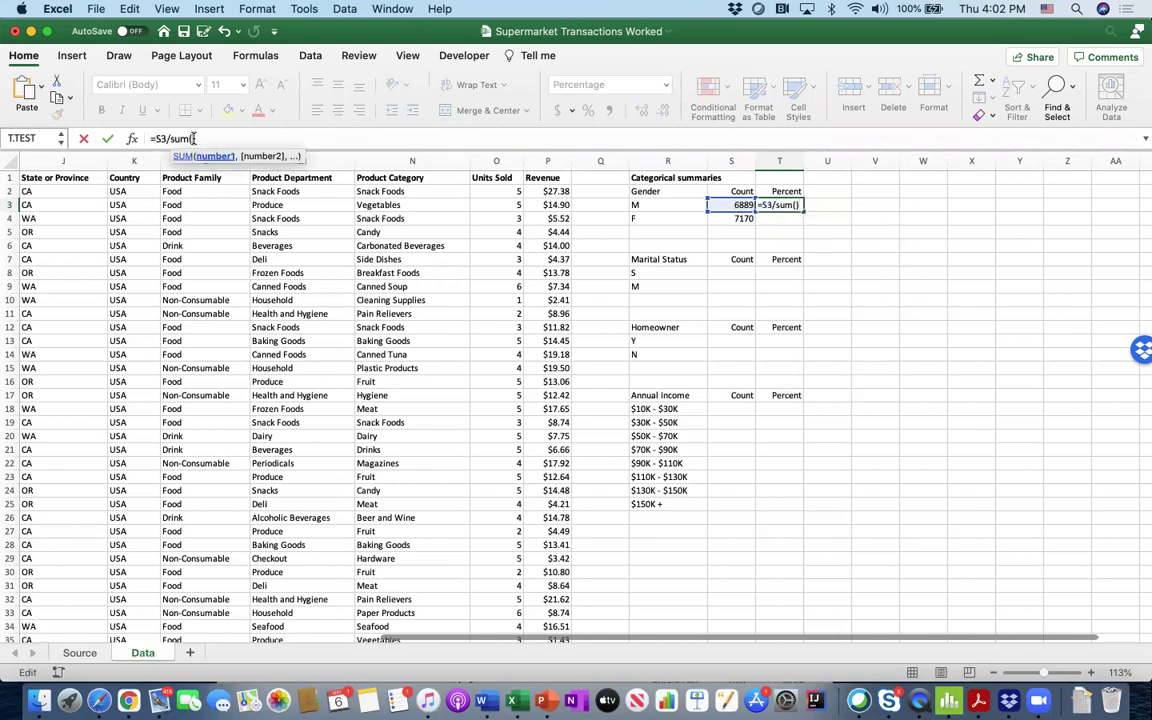
drag(725, 205, 742, 219)
drag(191, 139, 220, 139)
key(F4)
key(Return)
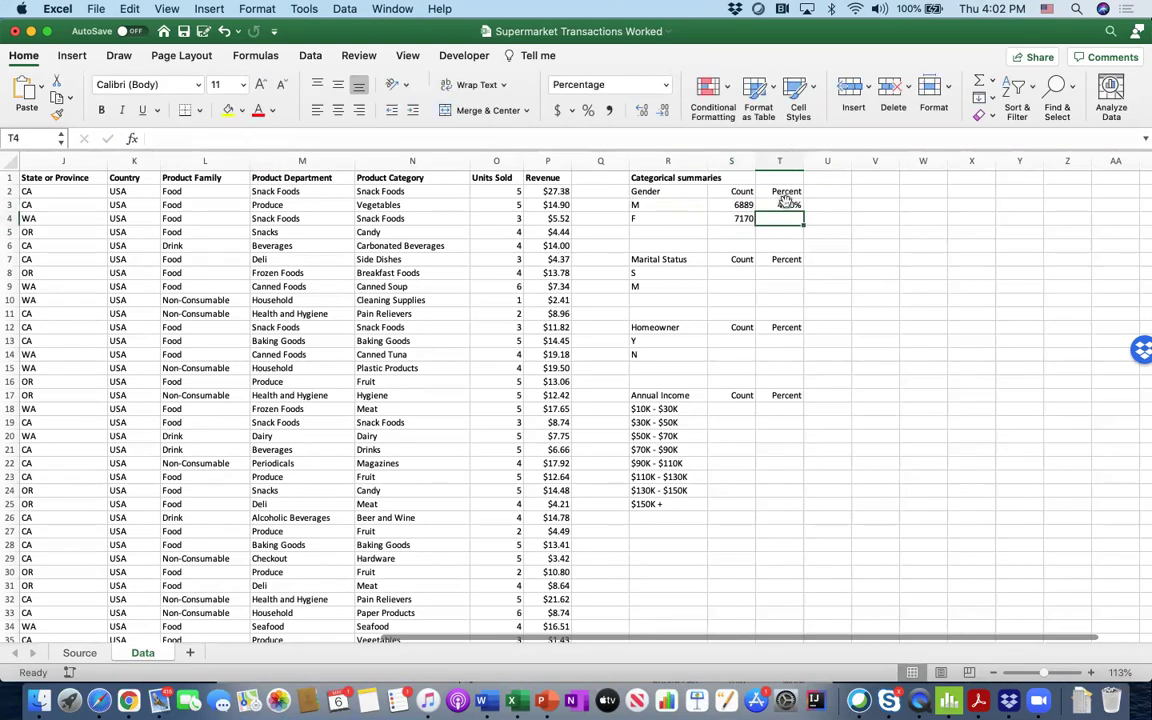
Copy the M percent formula down to the F row and check the sum of the two gender percentages
click(798, 205)
drag(802, 211, 802, 220)
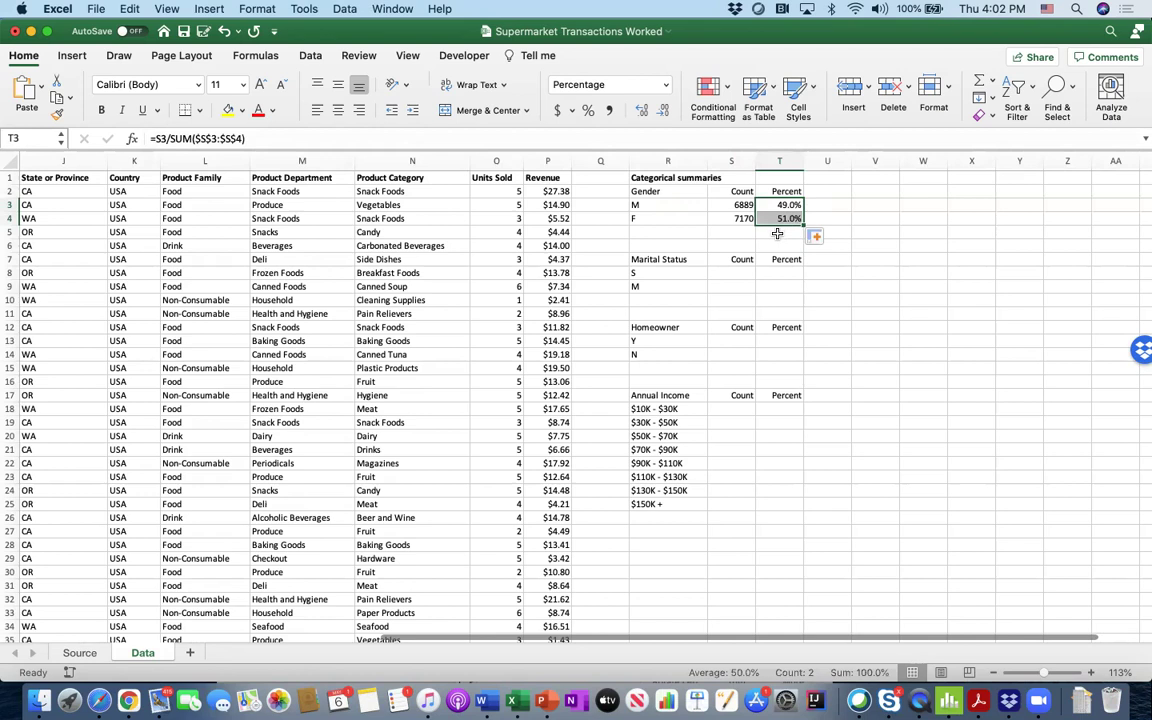
click(777, 233)
drag(781, 206, 781, 216)
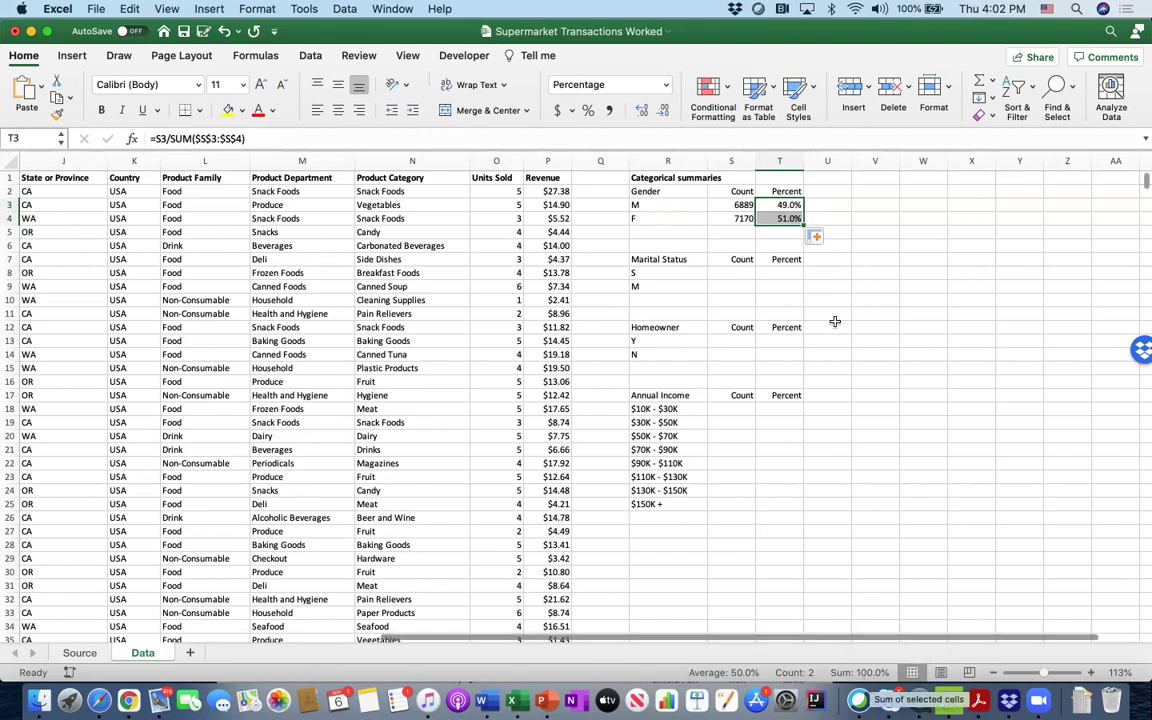
click(865, 300)
click(780, 232)
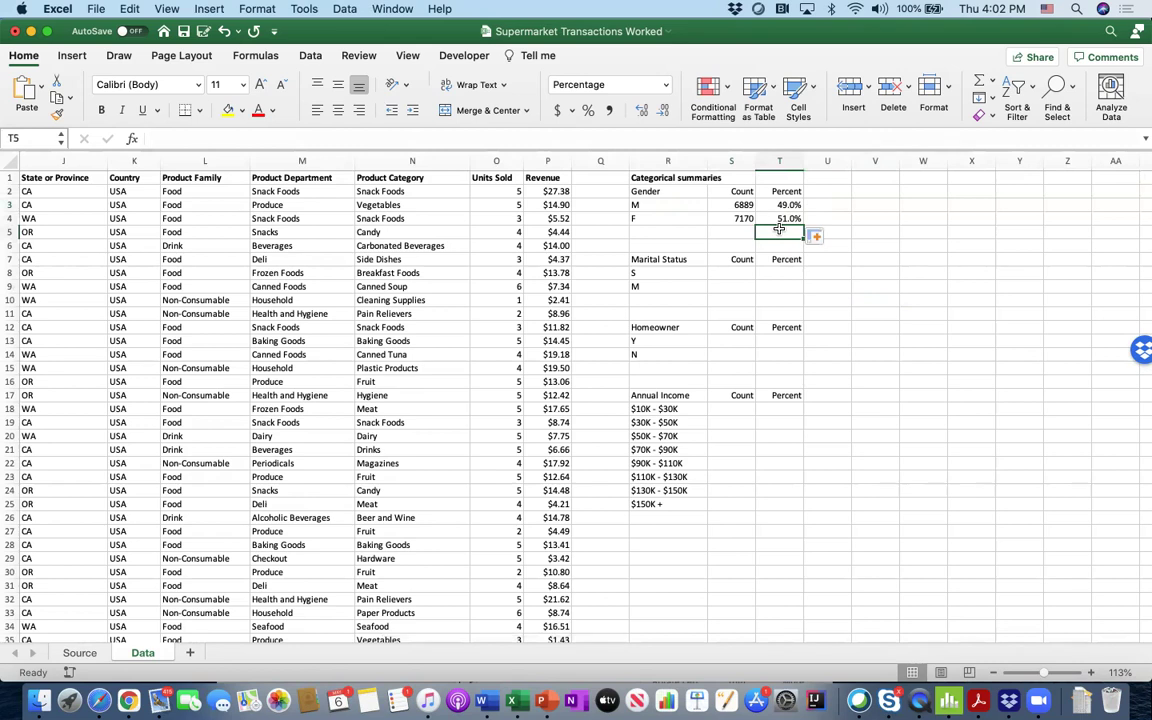
Start a COUNTIF formula in S8 for marital status S, using the Marital Status data E2:E14060 as the range
scroll(881, 258, right, 2)
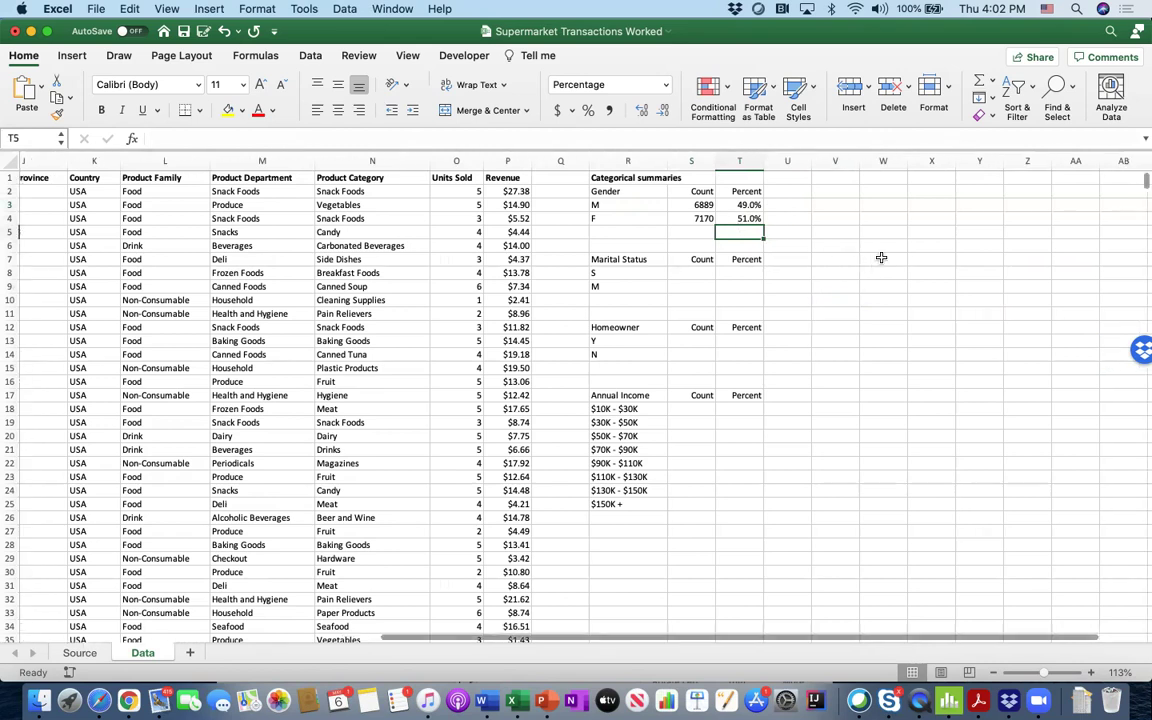
scroll(739, 284, left, 1)
click(620, 273)
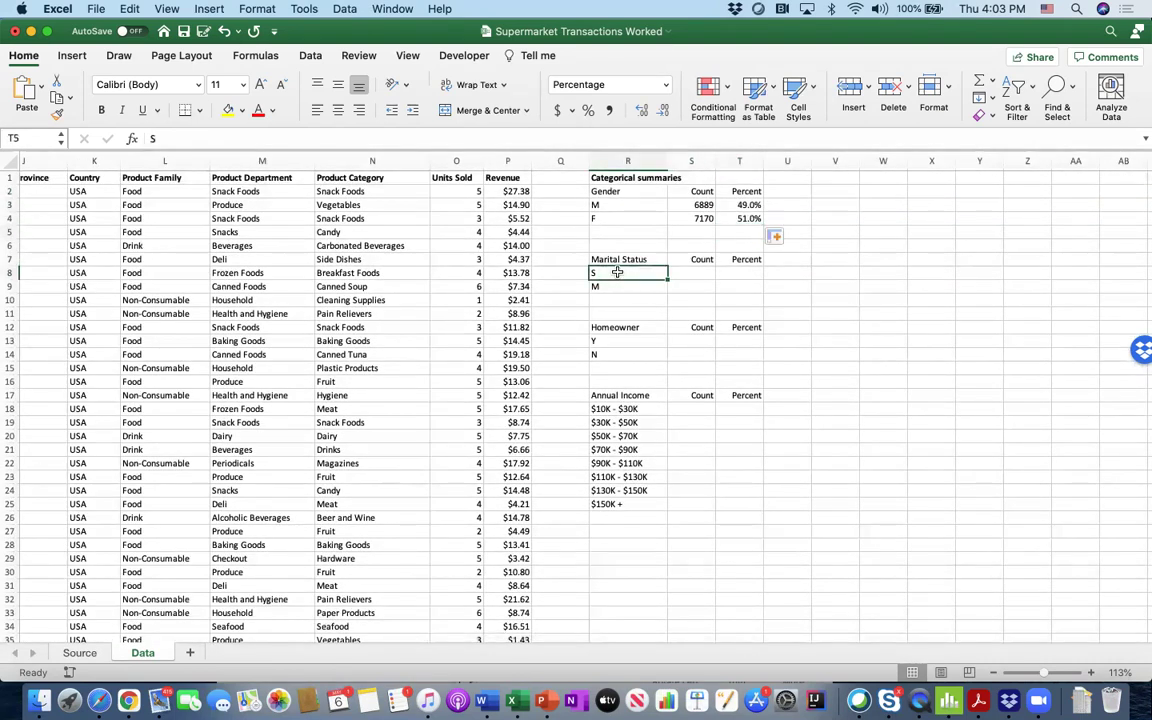
click(711, 272)
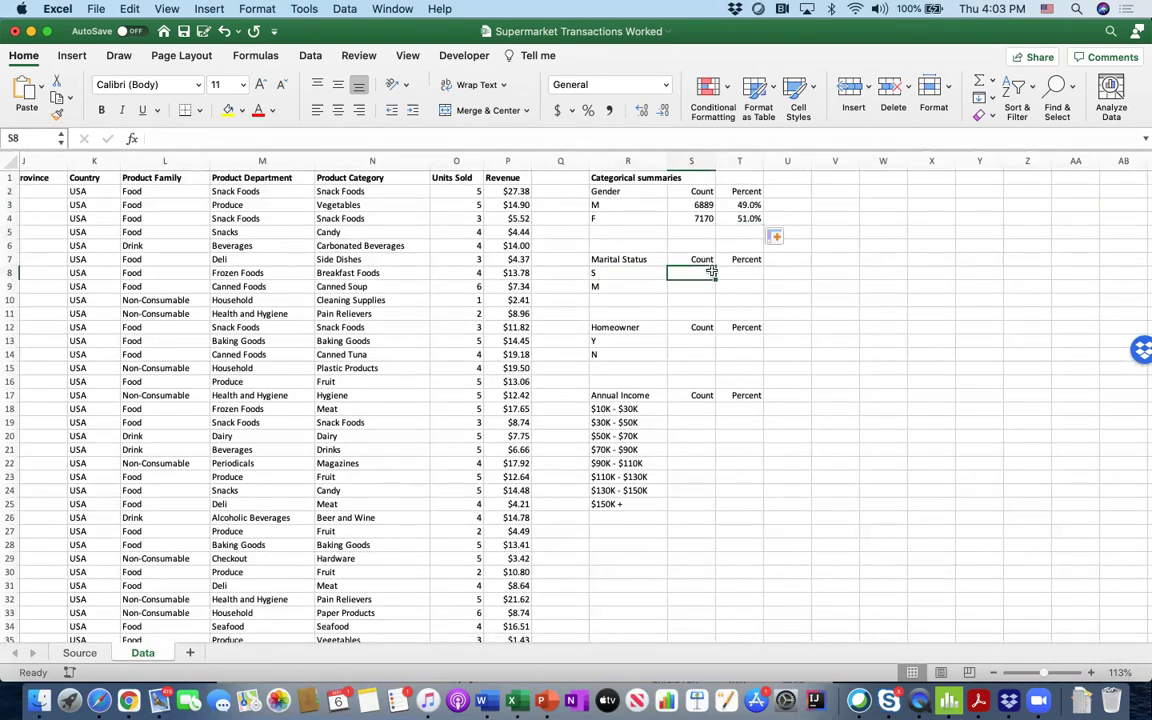
text(=co)
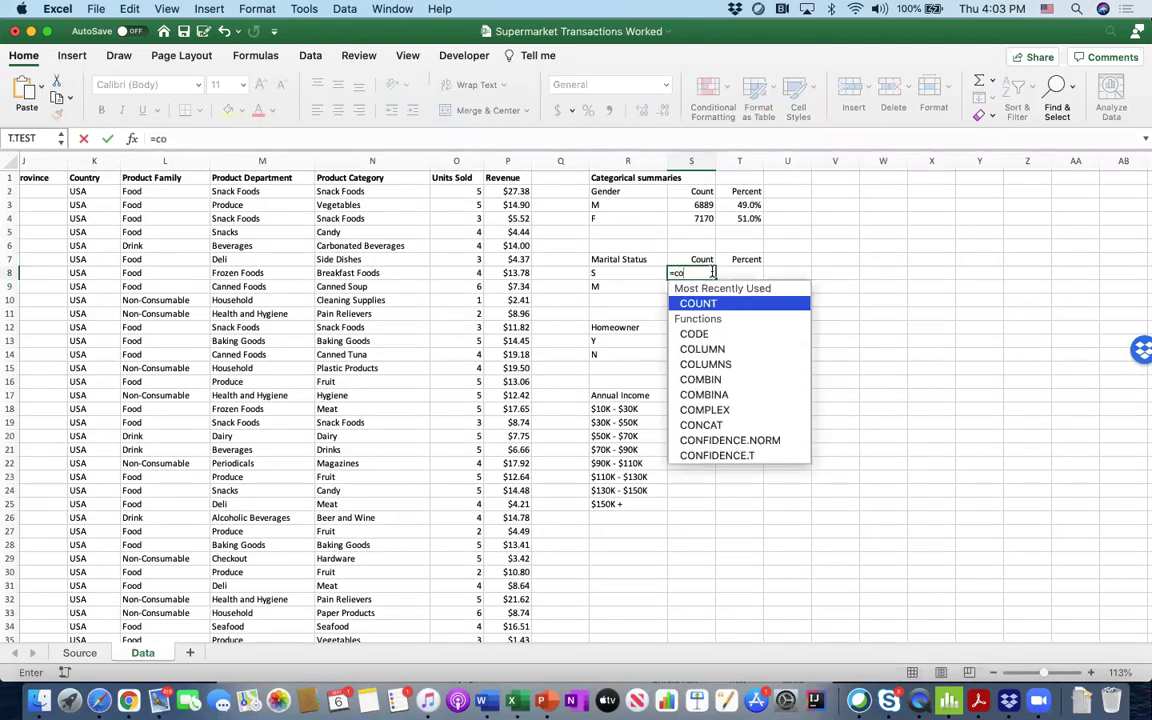
text(untif)
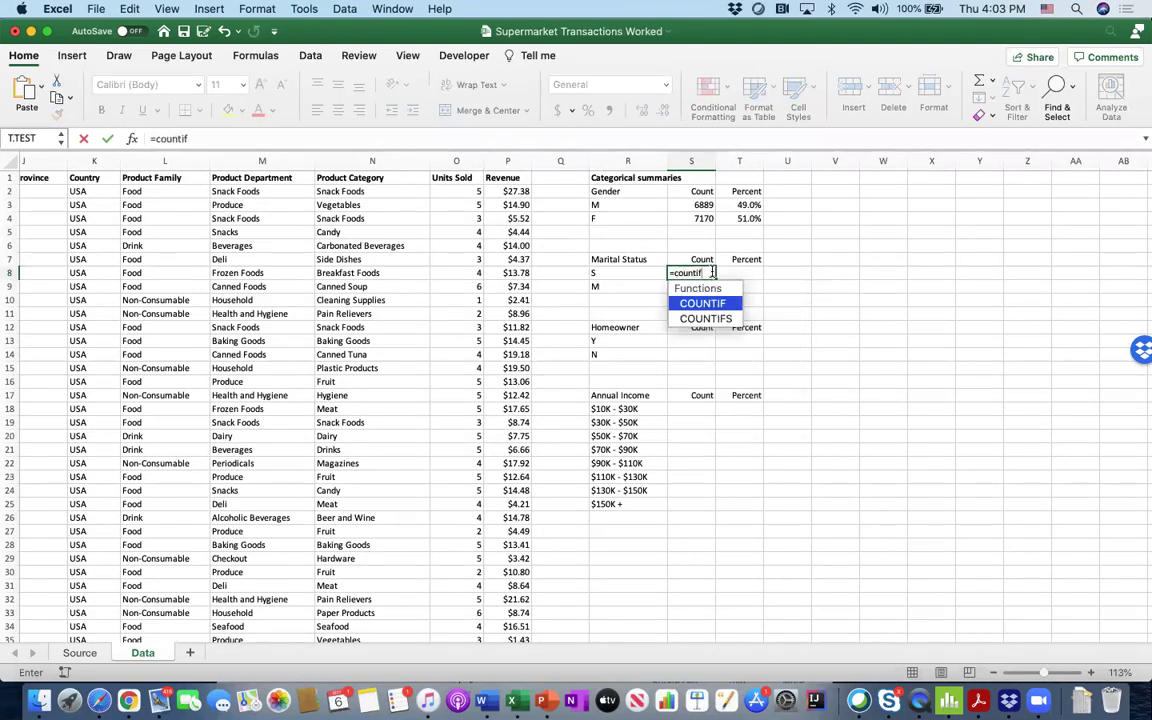
text(())
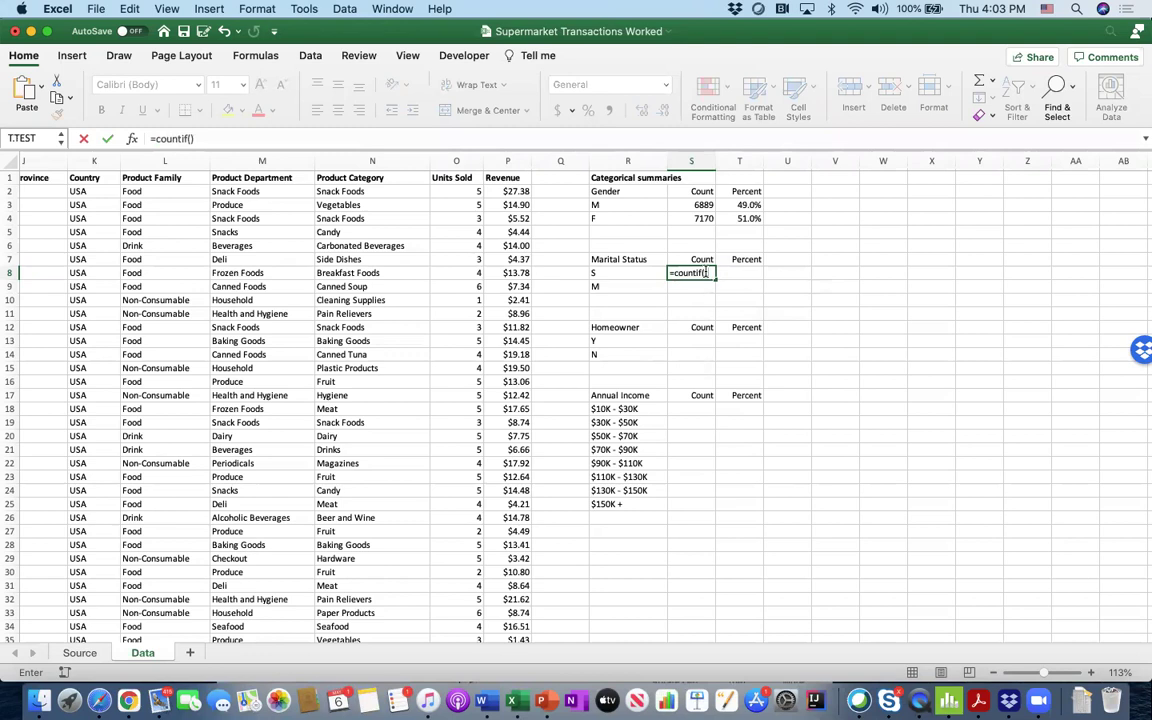
click(703, 272)
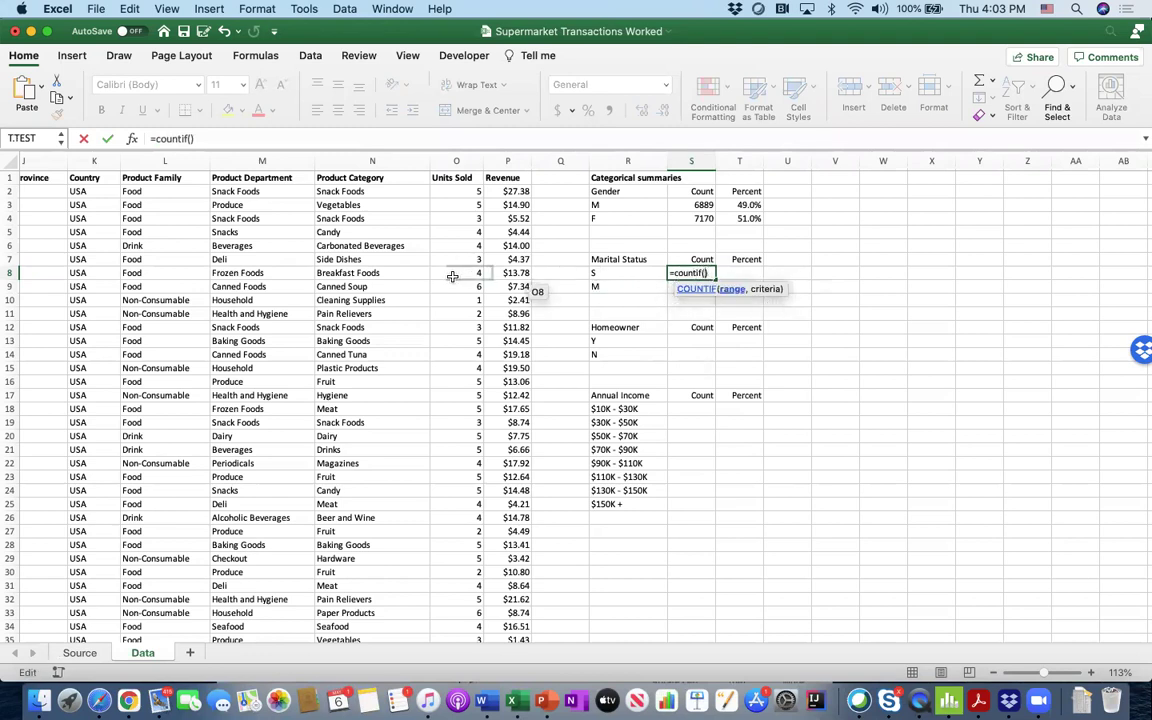
scroll(452, 276, left, 2)
scroll(452, 276, left, 10)
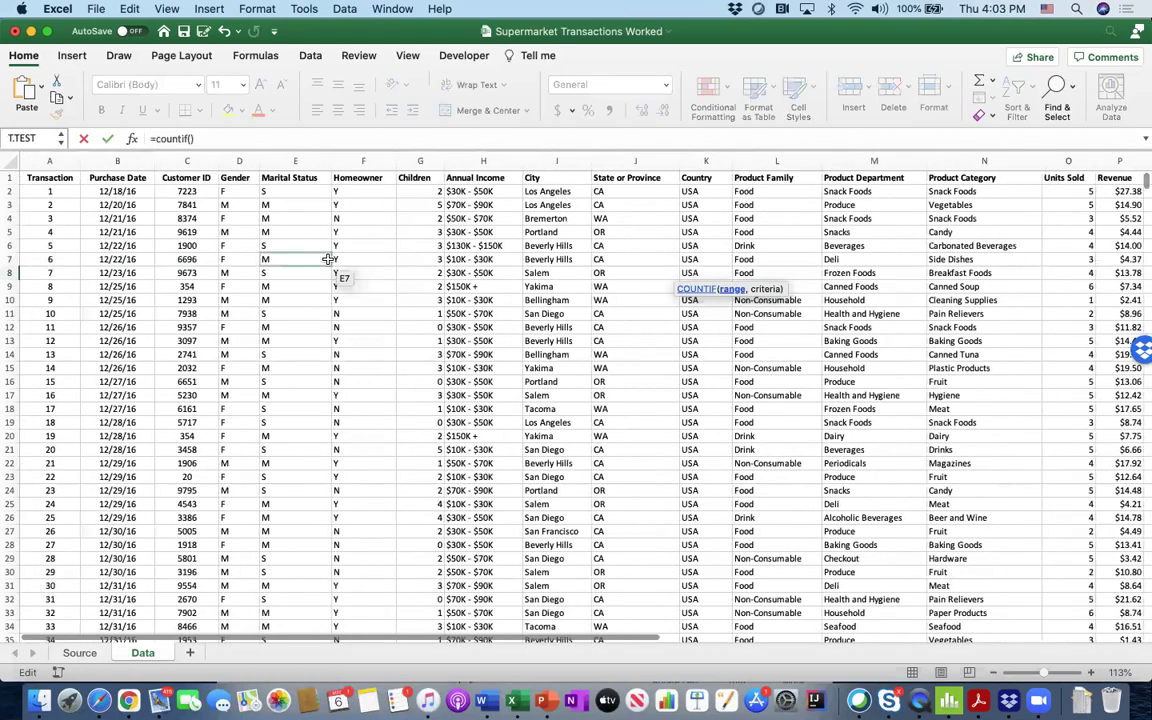
click(294, 193)
key(ctrl+shift+Down)
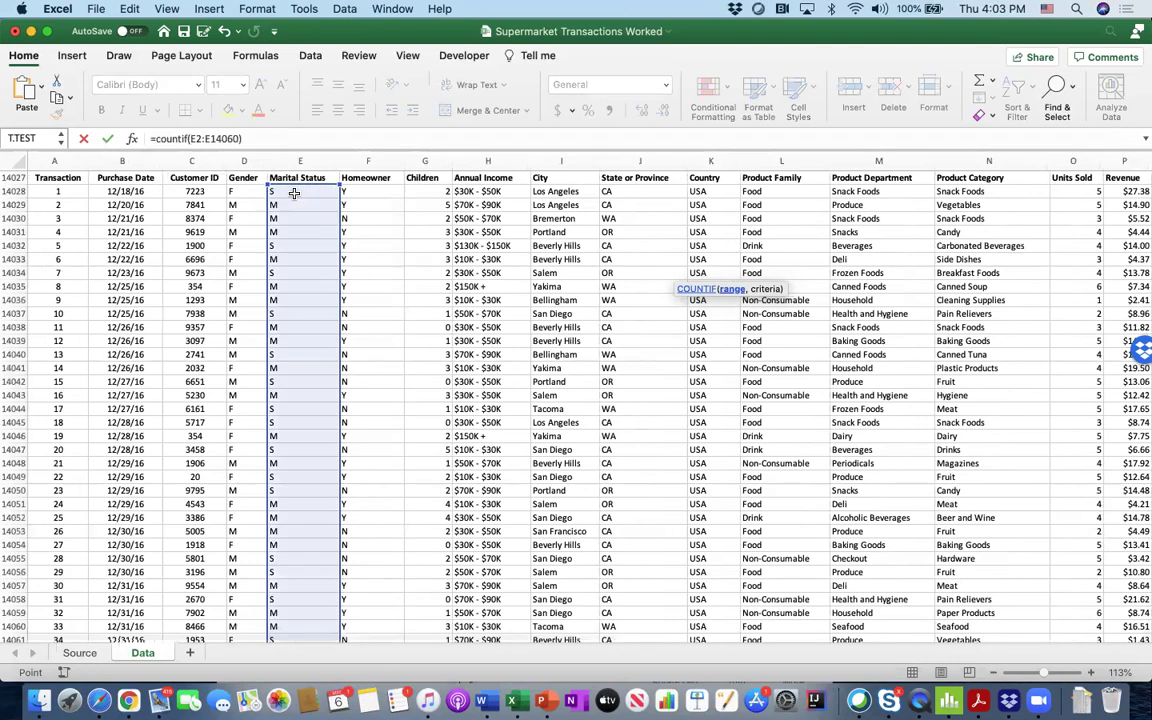
Make the S8 count range absolute as $E$2:$E$14060 and complete the formula with R8 as the criteria
drag(241, 139, 193, 139)
key(super+t)
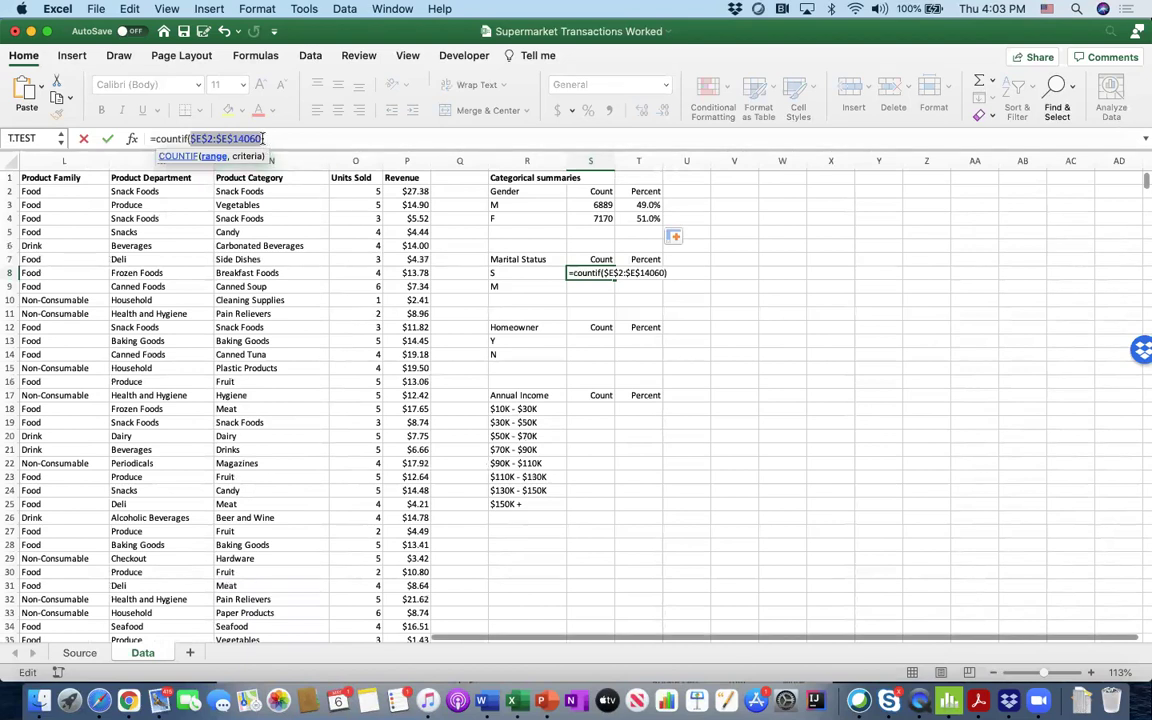
click(283, 147)
text(,)
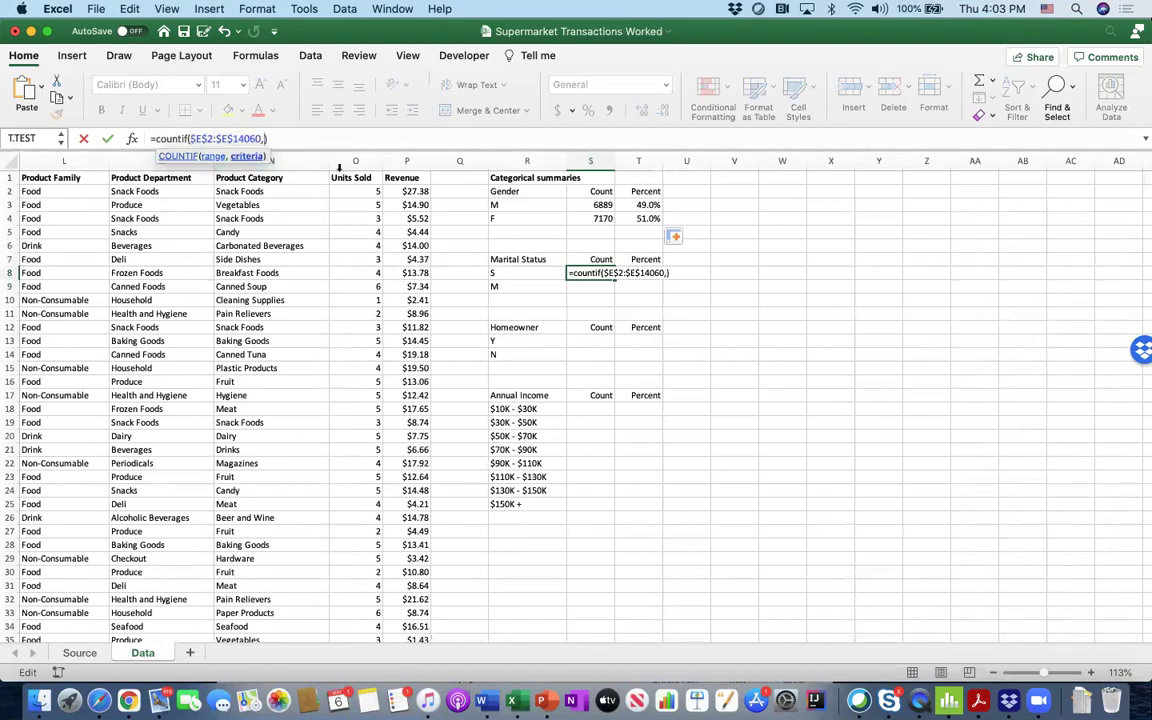
click(518, 273)
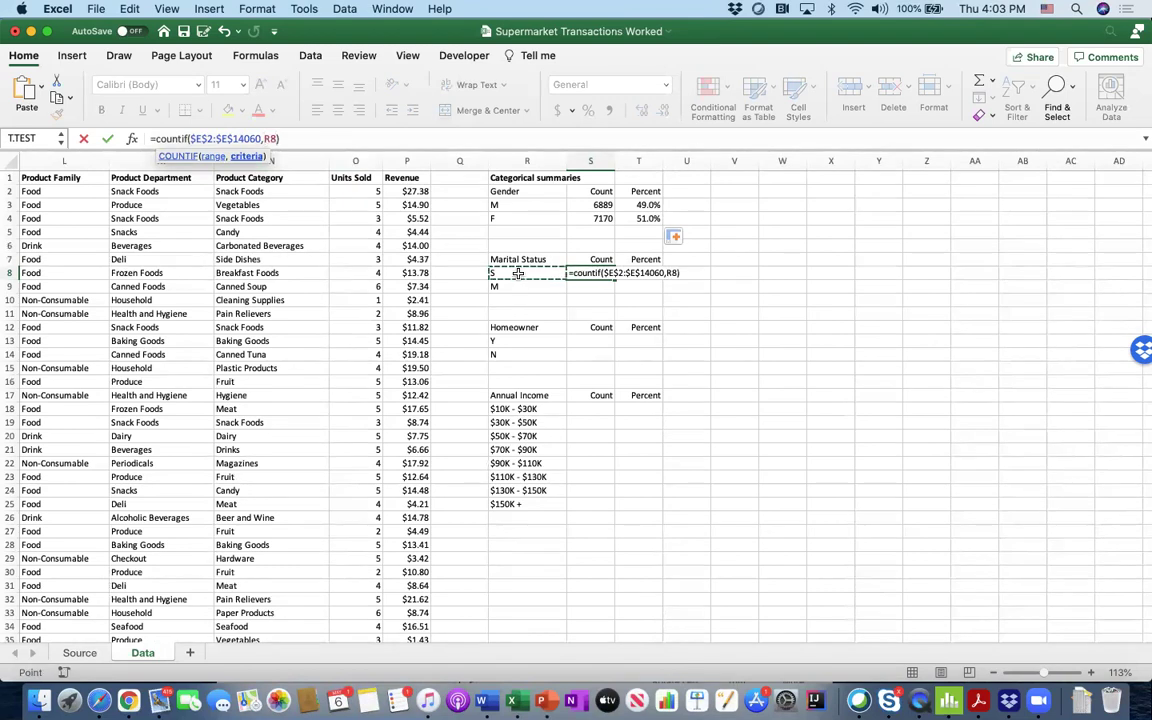
key(Return)
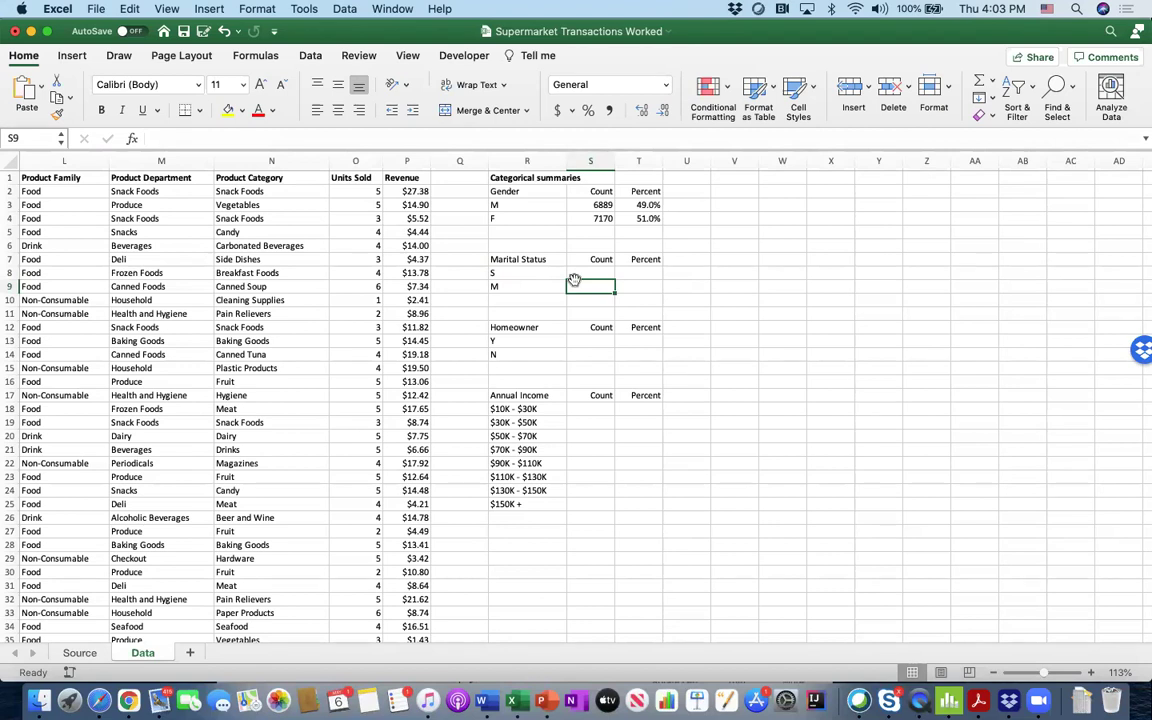
Check the range and criteria references of the COUNTIF formula in S8
click(630, 273)
click(596, 273)
double_click(596, 273)
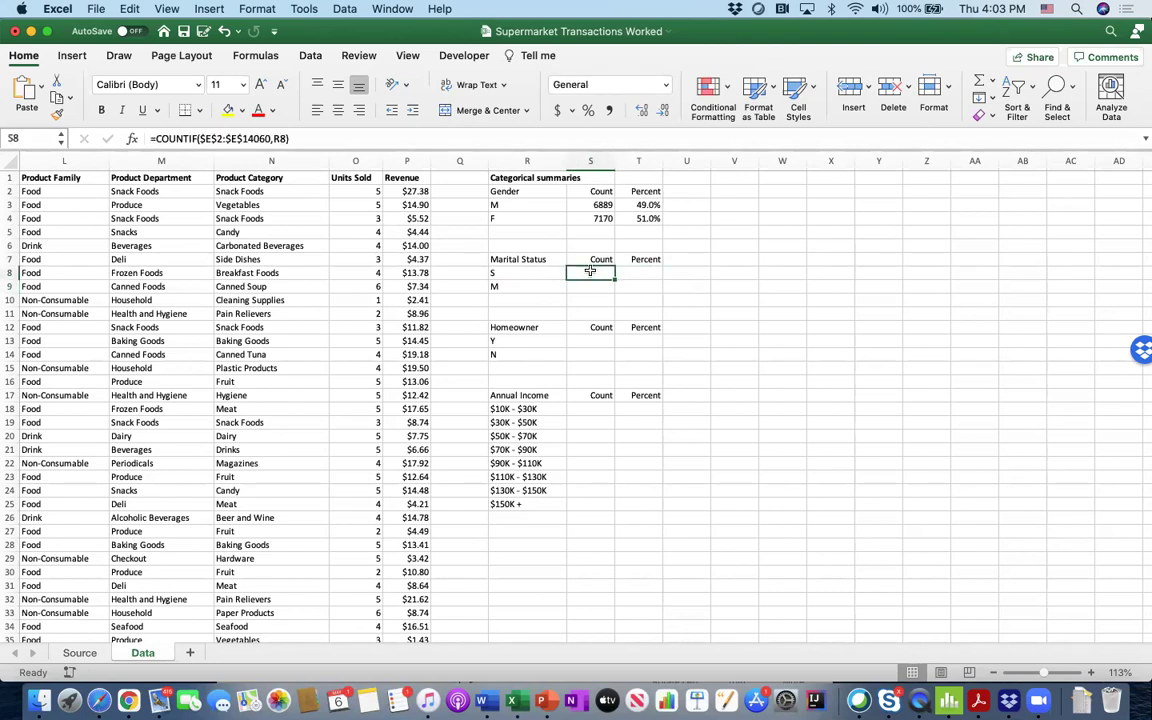
key(Return)
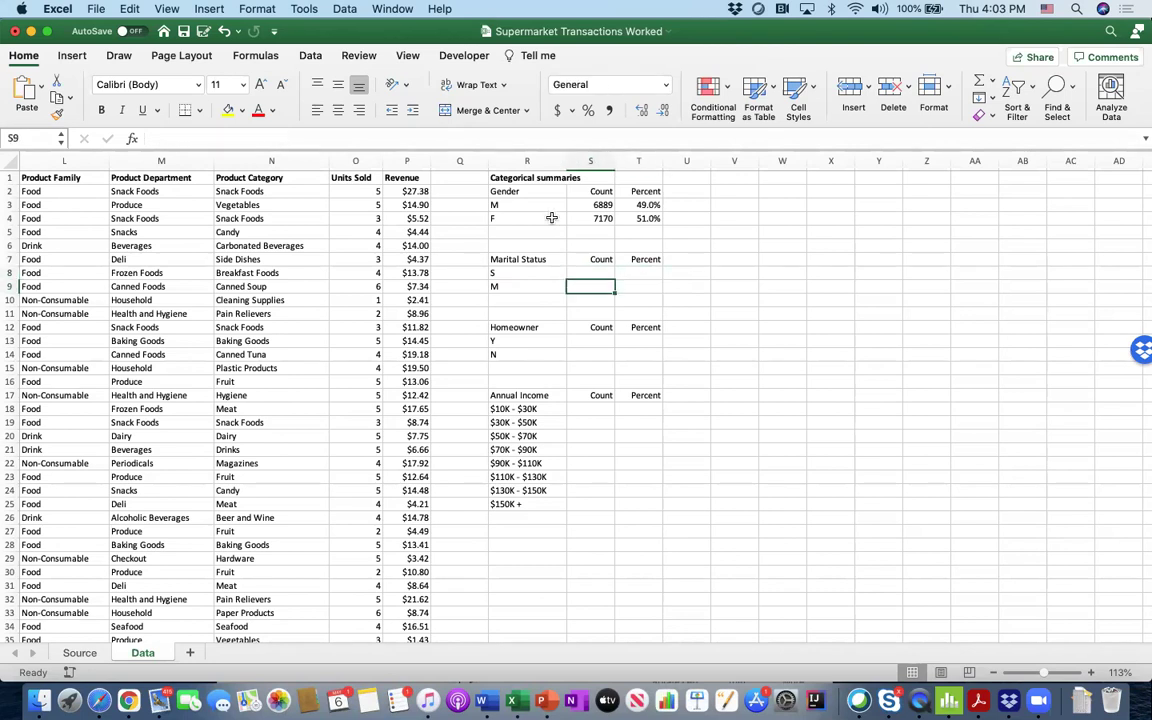
click(587, 272)
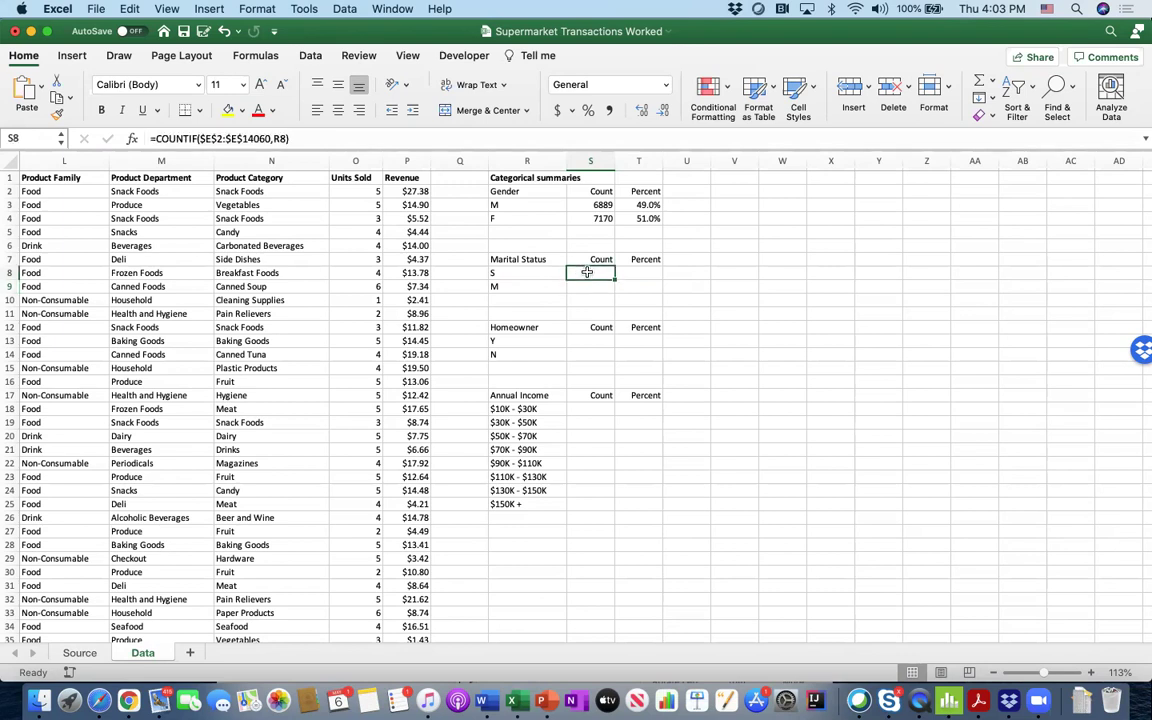
Start a COUNTIF formula in S9 for marital status M, using the Marital Status data E2:E14060 as the range
click(587, 285)
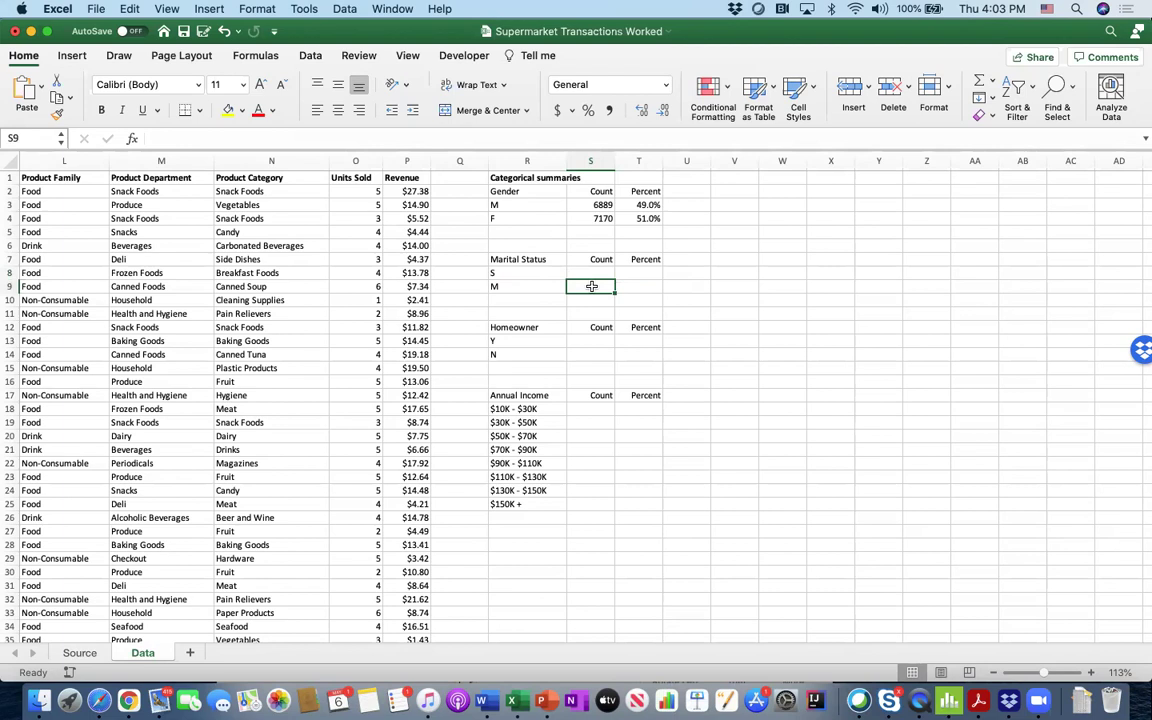
text(=)
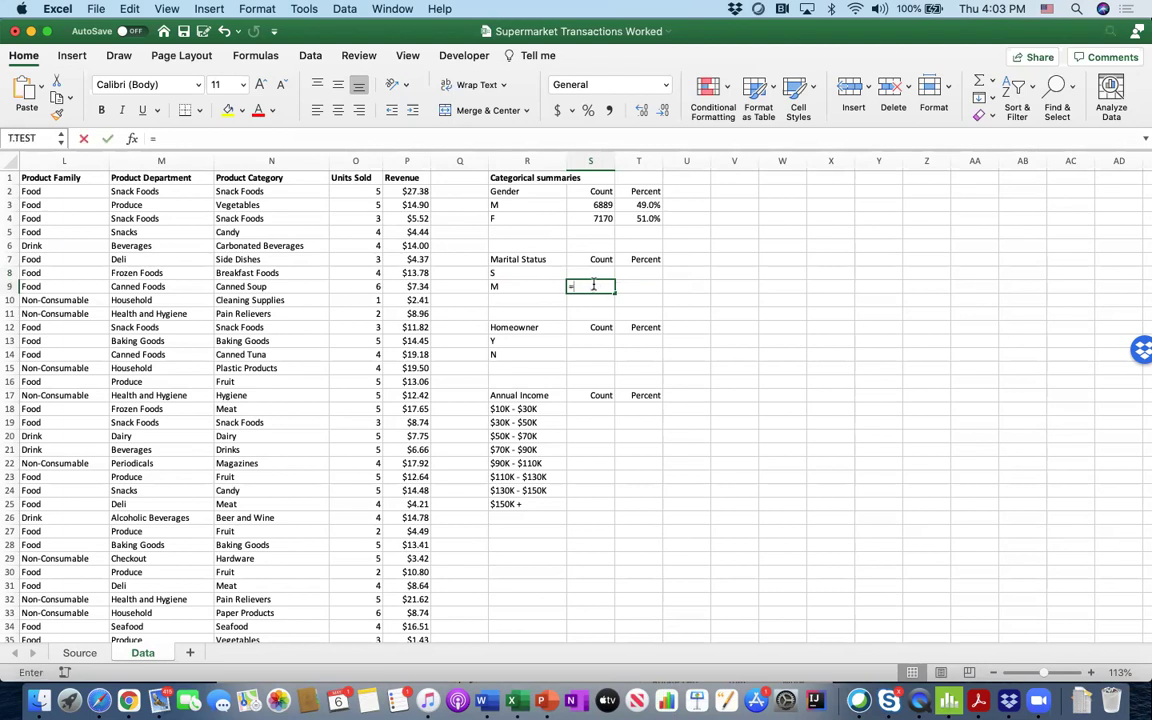
text(count)
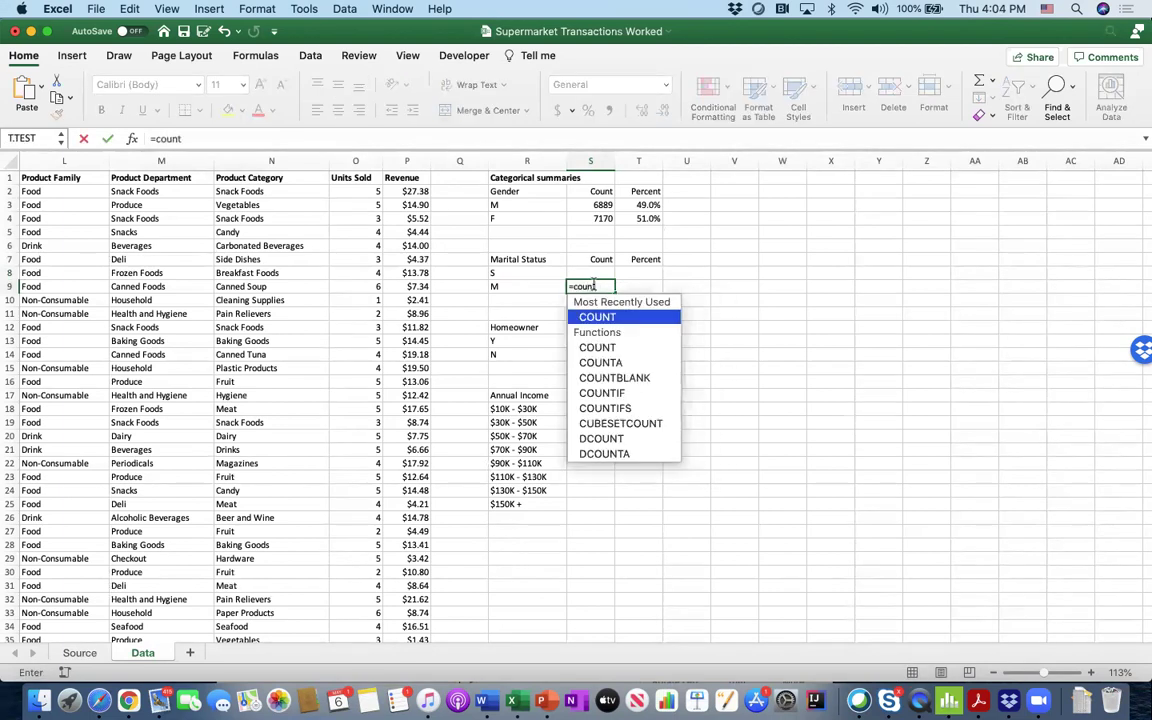
text(if()
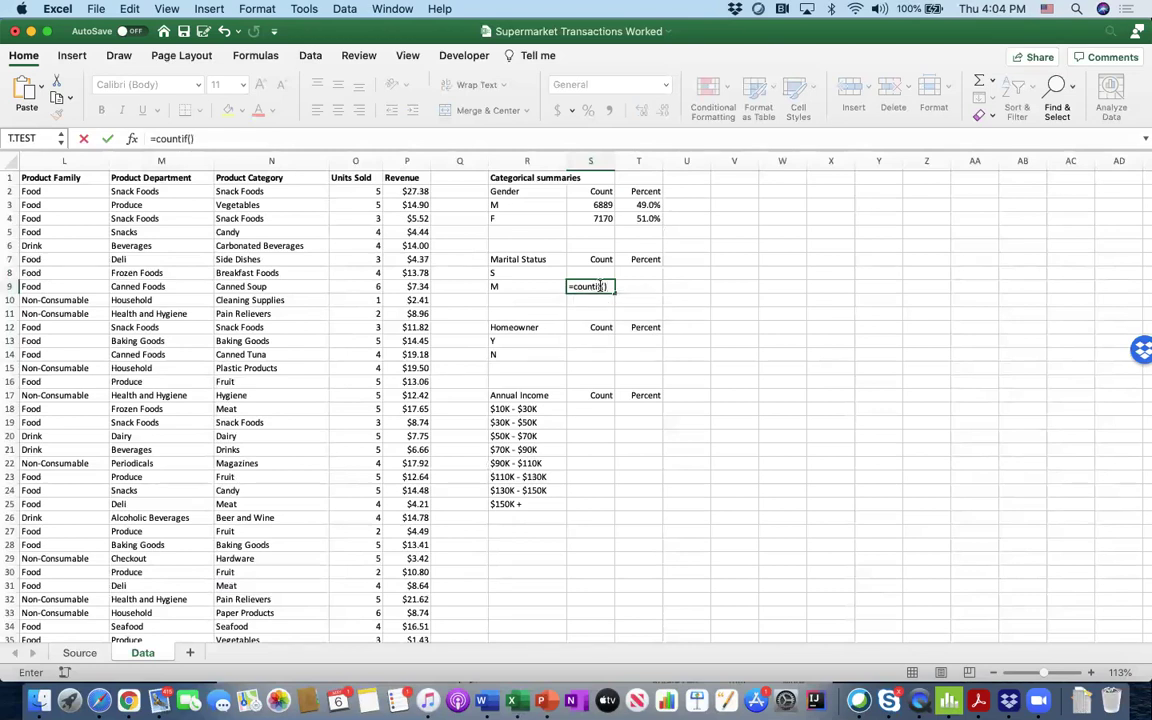
click(605, 287)
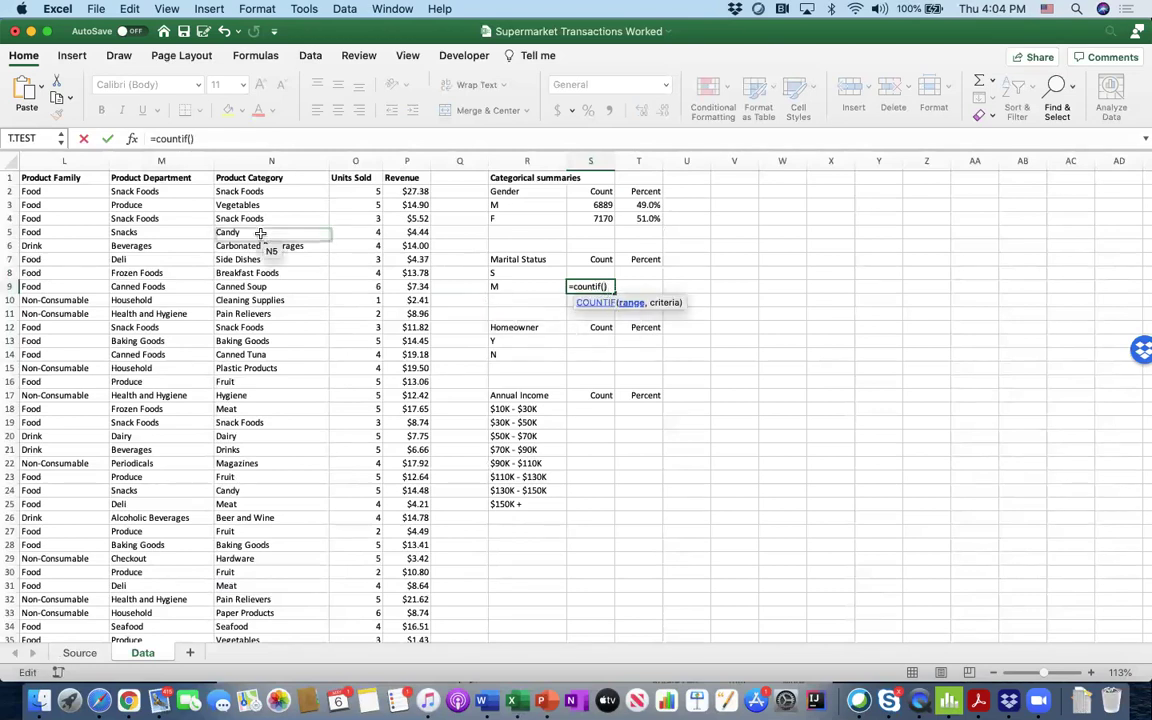
scroll(178, 250, left, 10)
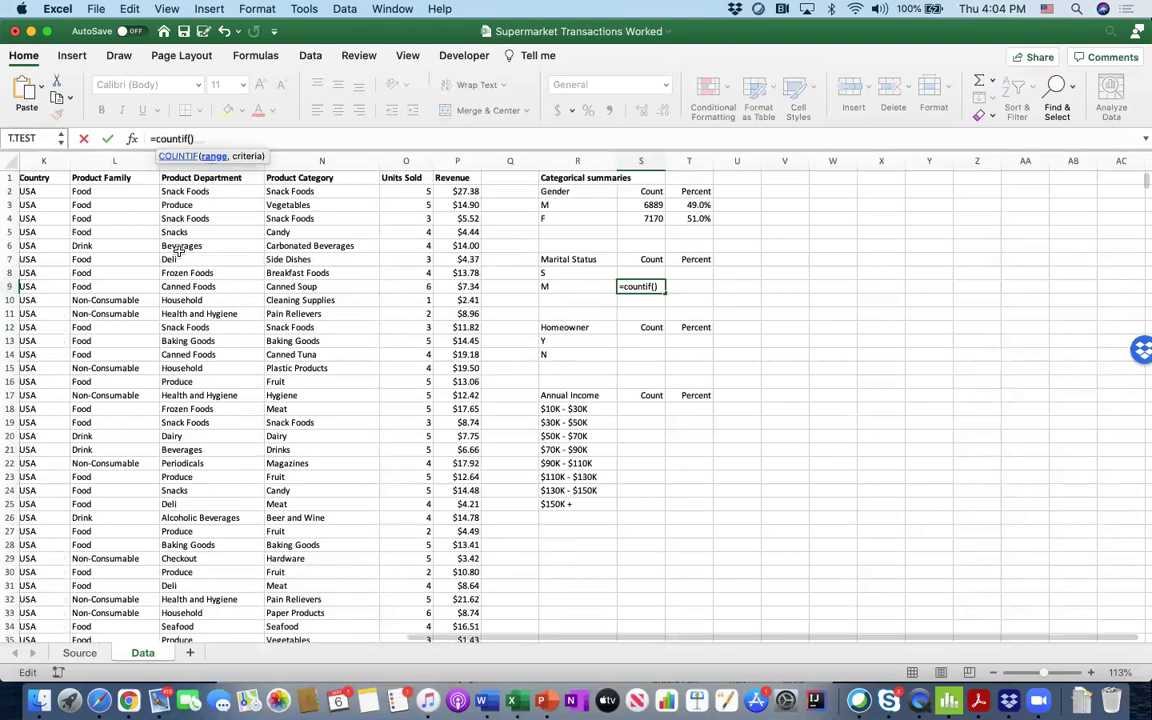
scroll(178, 250, left, 1)
click(285, 190)
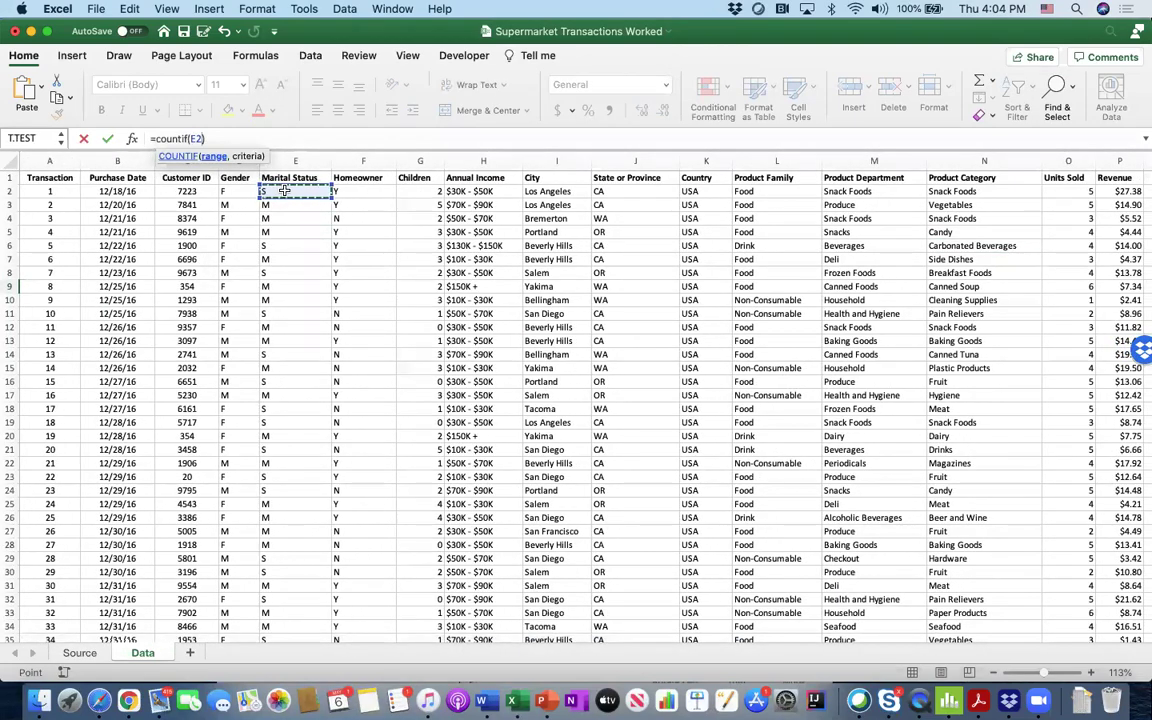
key(super+shift+Down)
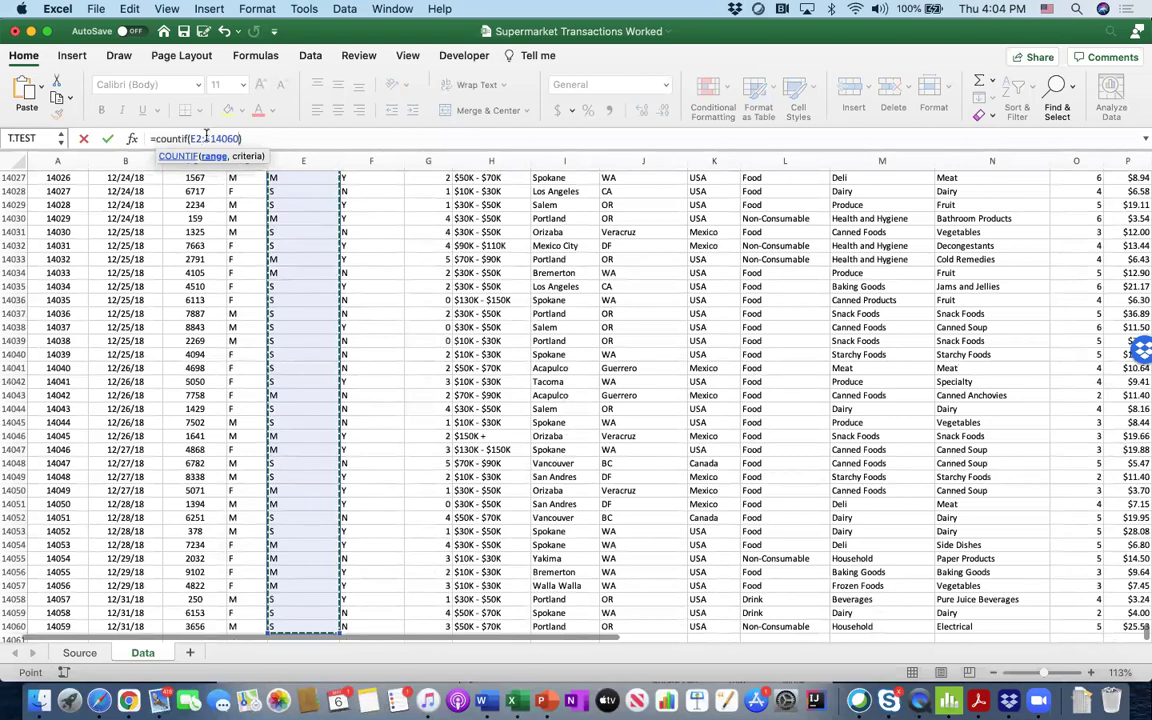
Make the S9 count range absolute as $E$2:$E$14060 and complete the formula with R9 as the criteria
drag(189, 138, 238, 138)
key(F4)
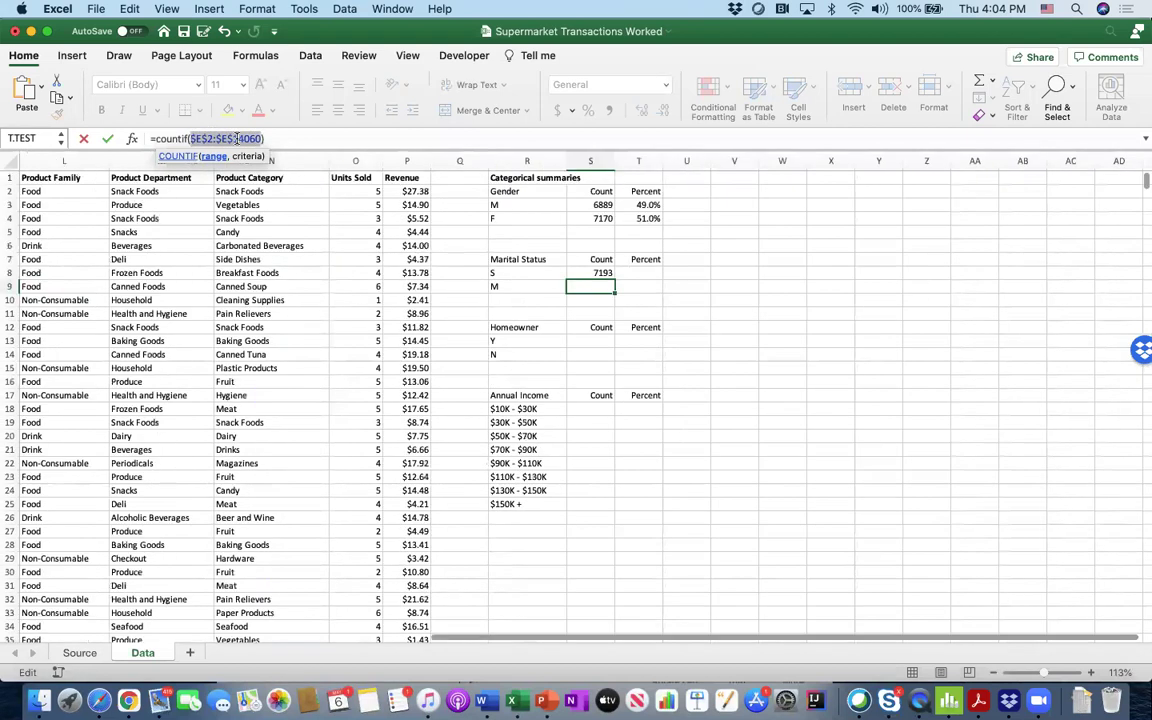
click(271, 138)
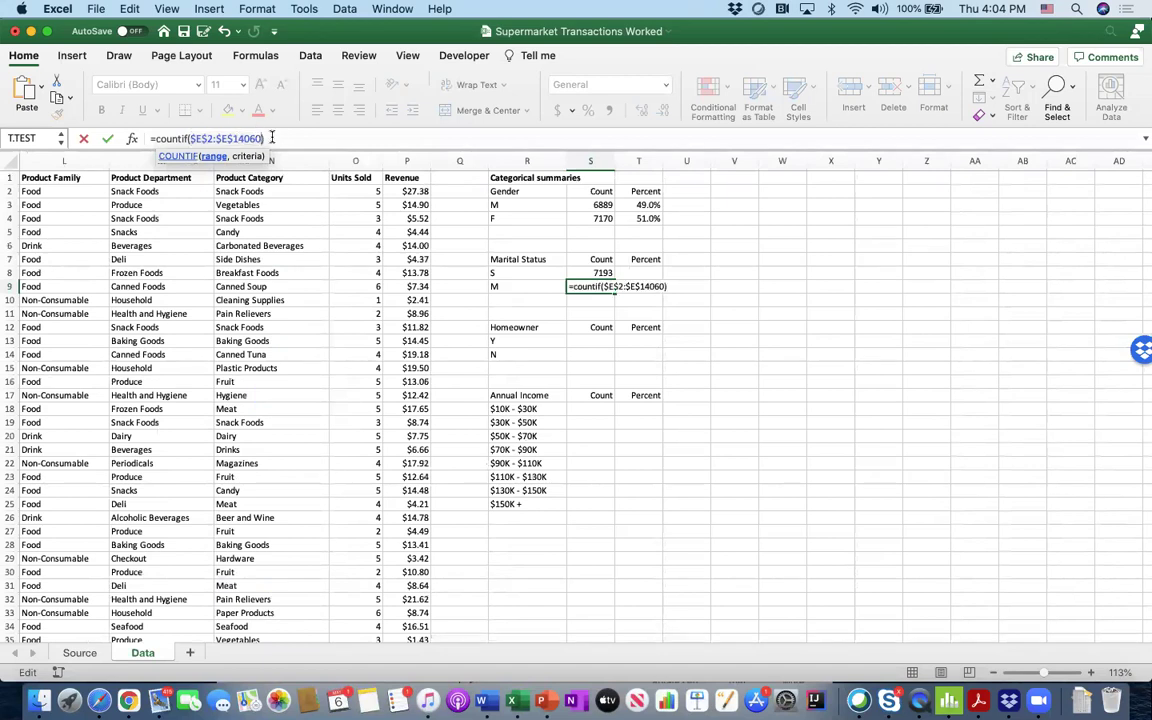
text(,)
click(515, 287)
key(Return)
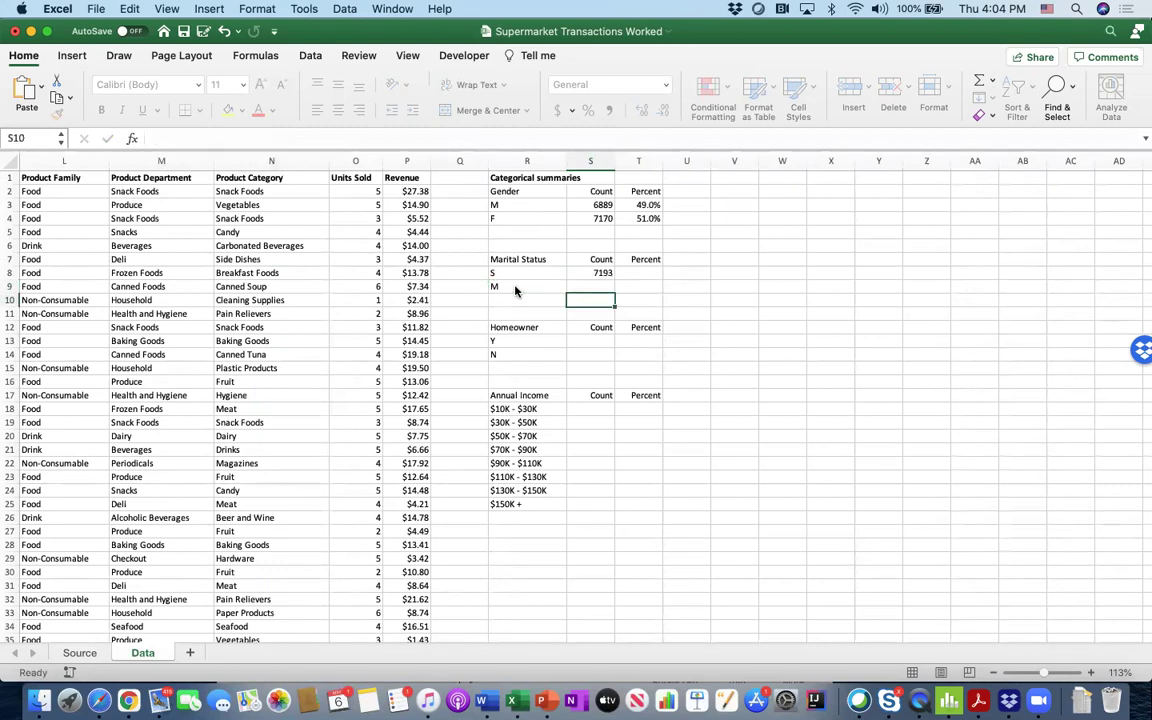
Enter the marital status S percent in T8 as its count divided by the sum of both counts, =S8/SUM(S8:S9)
click(643, 273)
text(=)
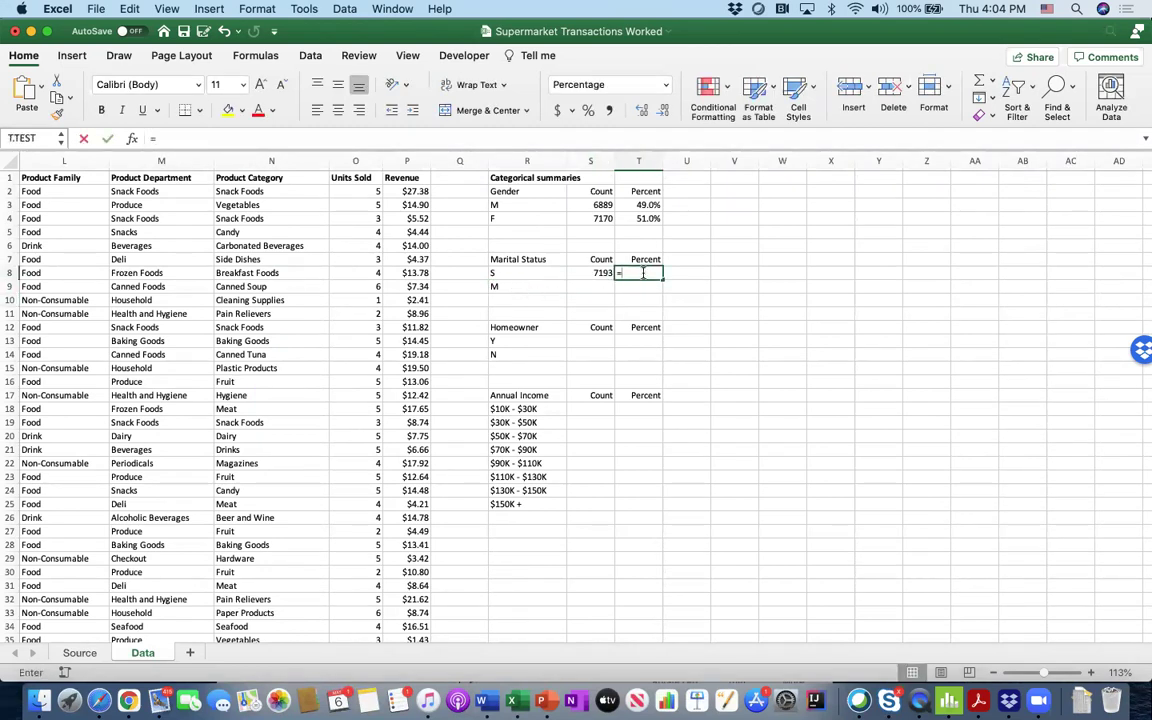
text(sum()
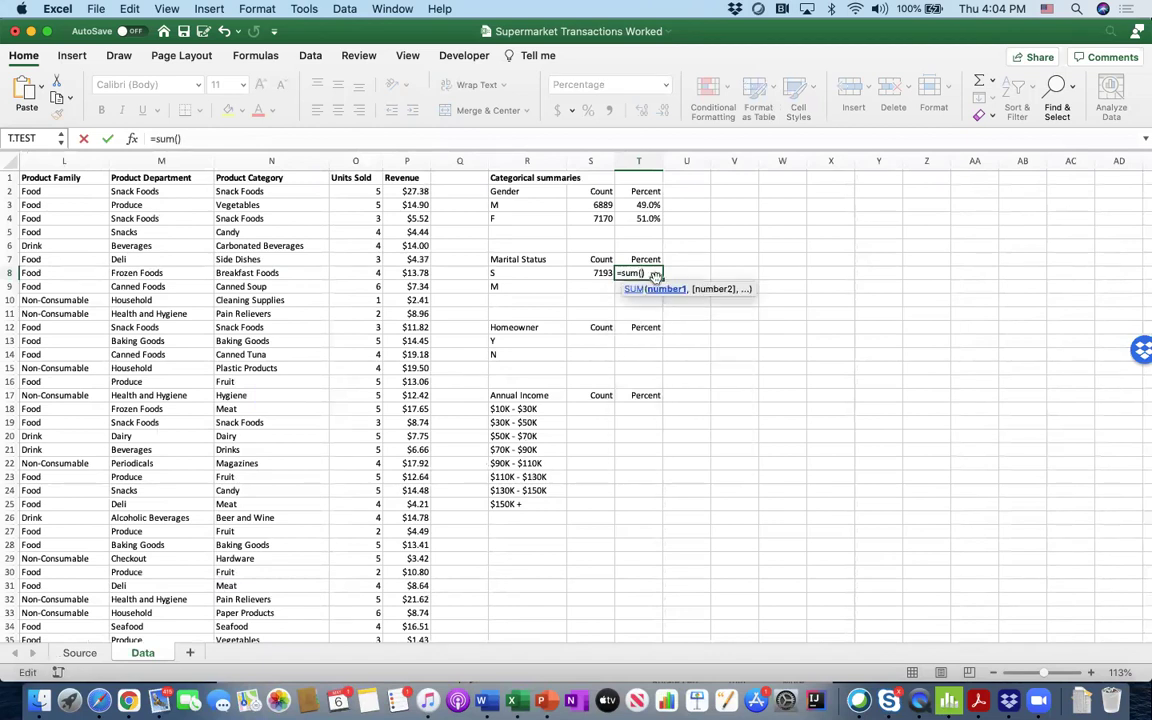
click(592, 273)
drag(592, 276, 598, 287)
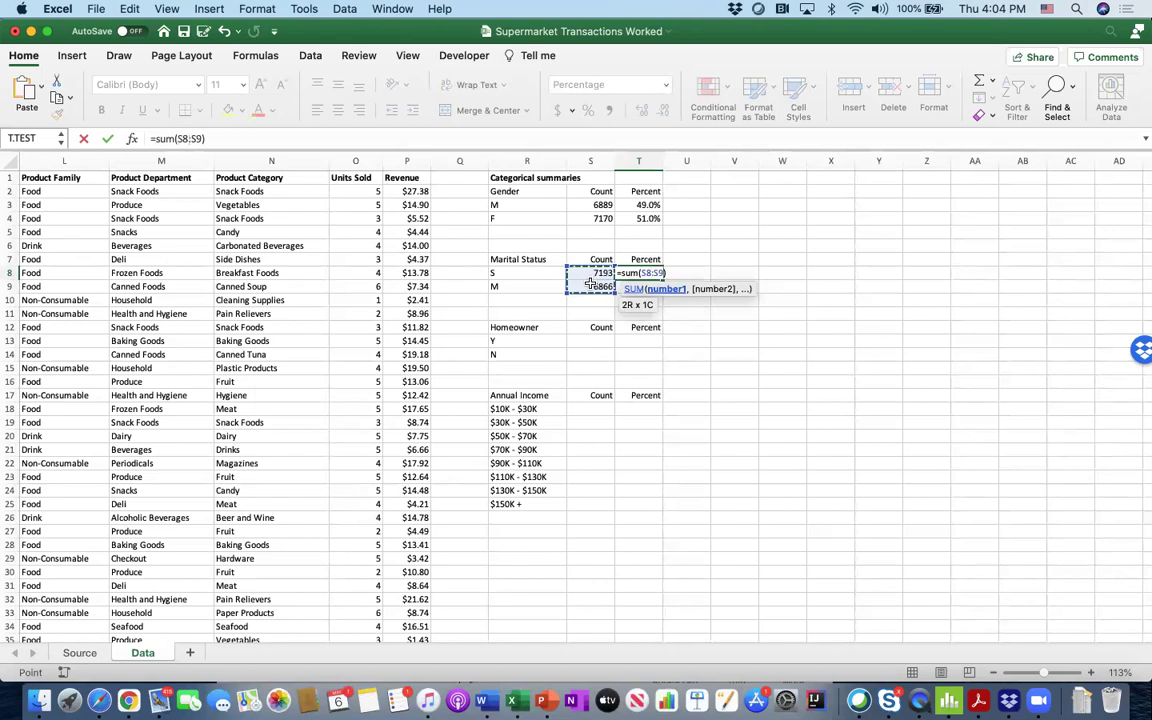
click(638, 273)
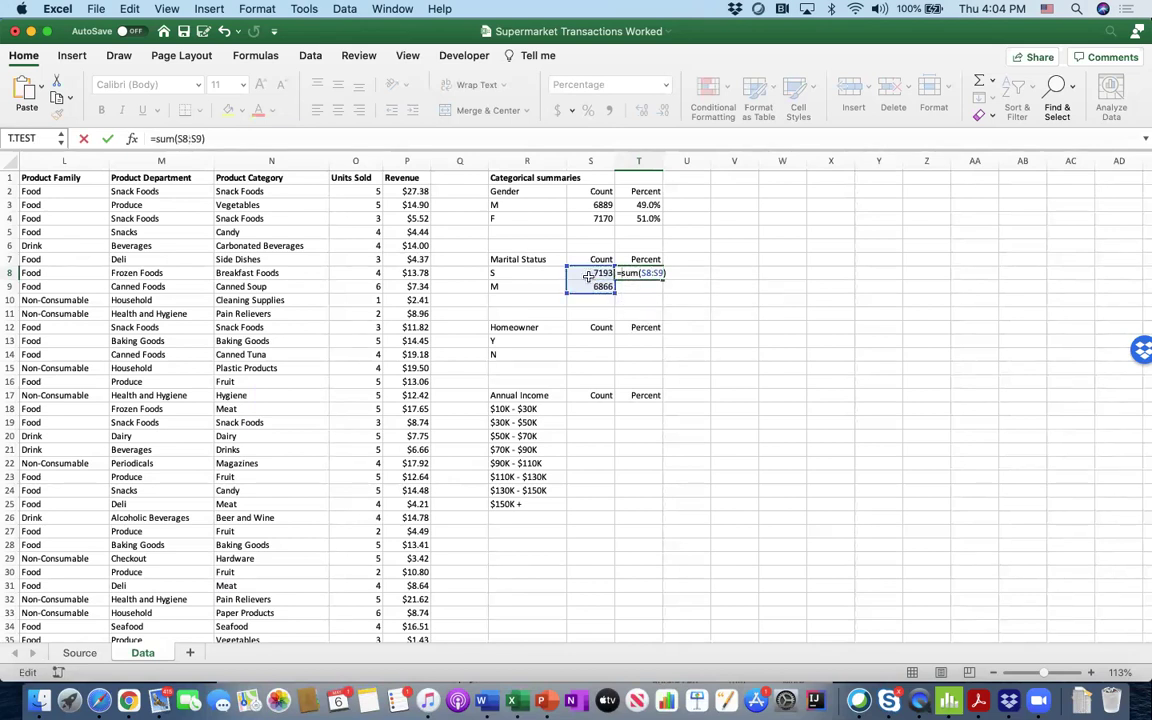
click(617, 273)
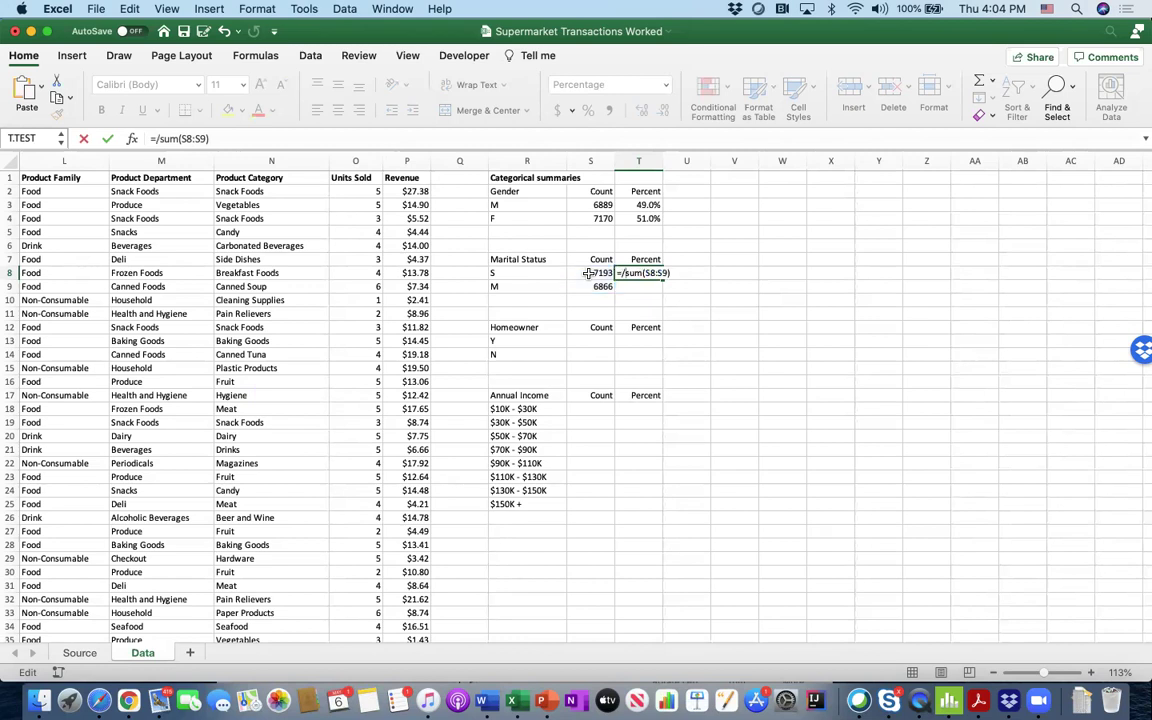
text(/)
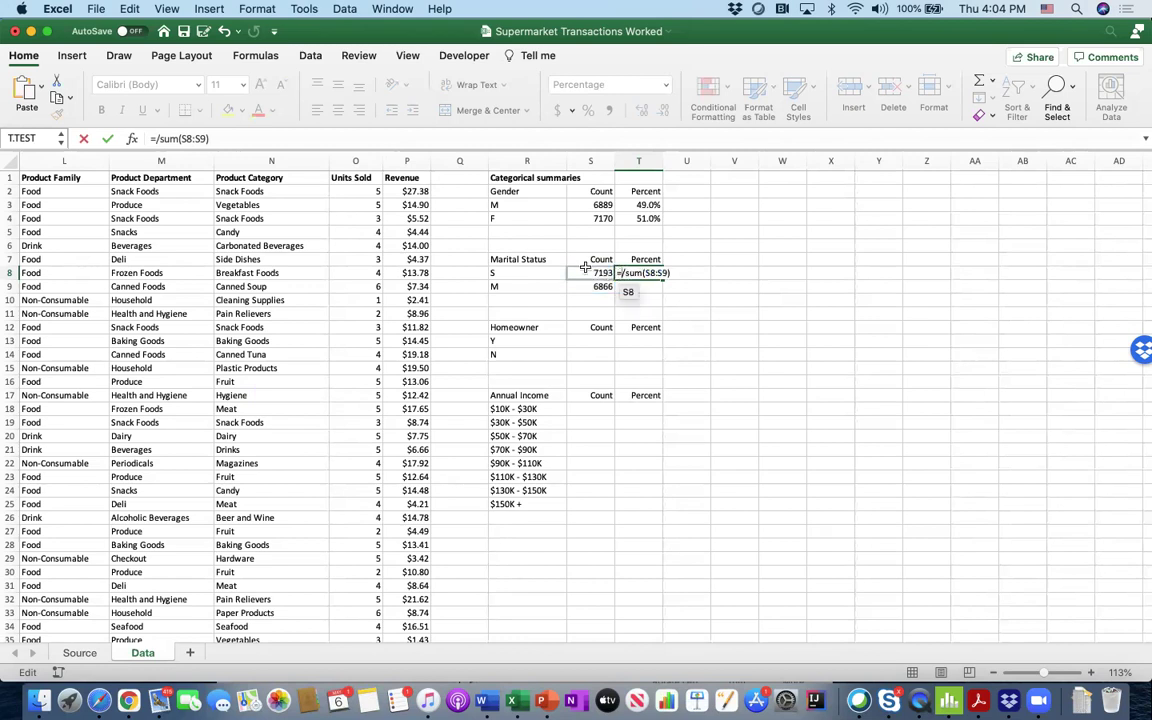
click(588, 272)
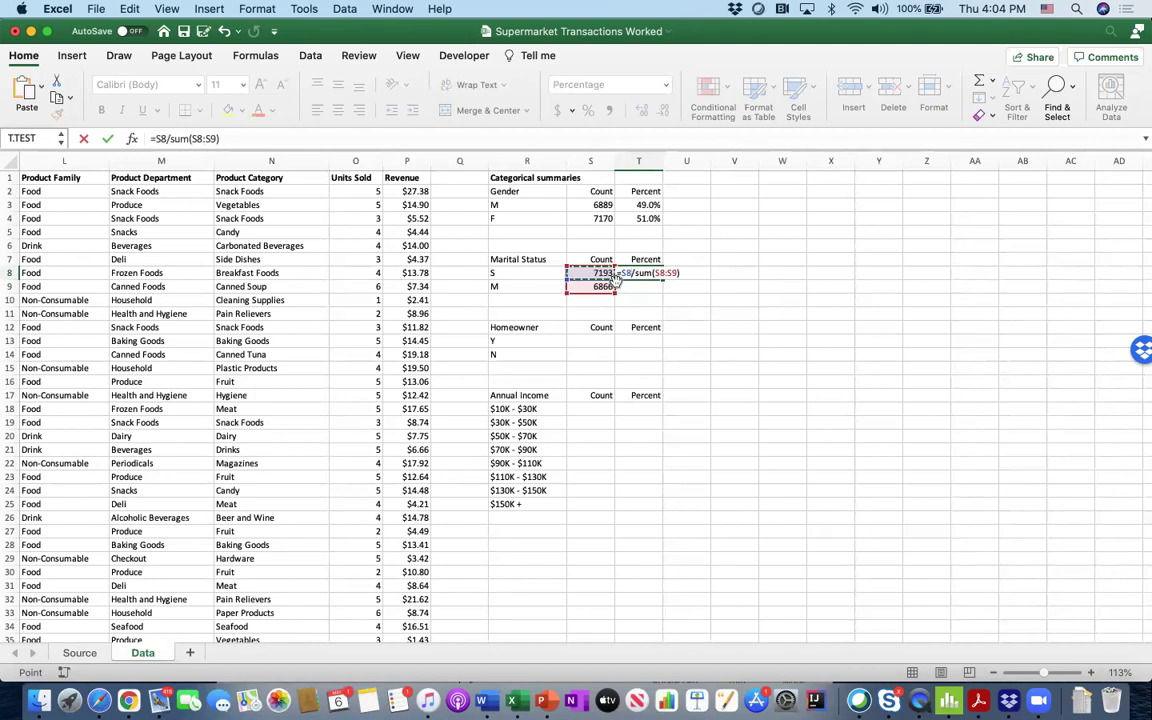
key(Return)
click(650, 273)
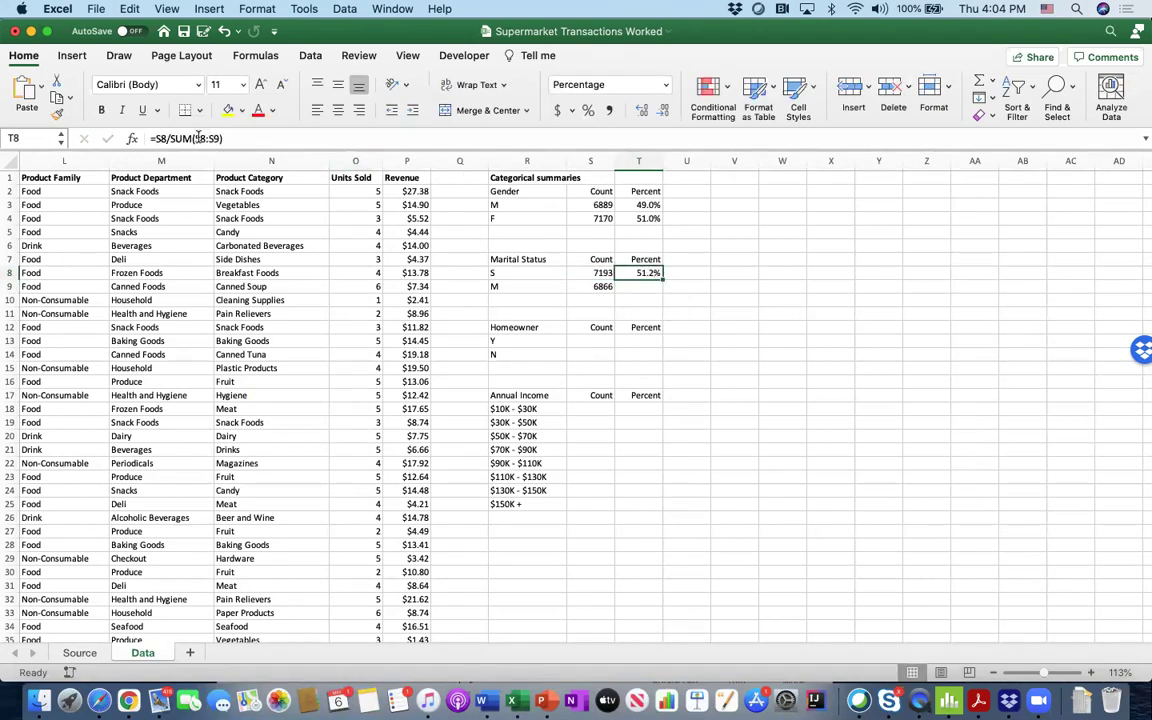
Make the sum range in T8's percent formula absolute as $S$8:$S$9 and fill the formula down to T9
drag(196, 137, 216, 137)
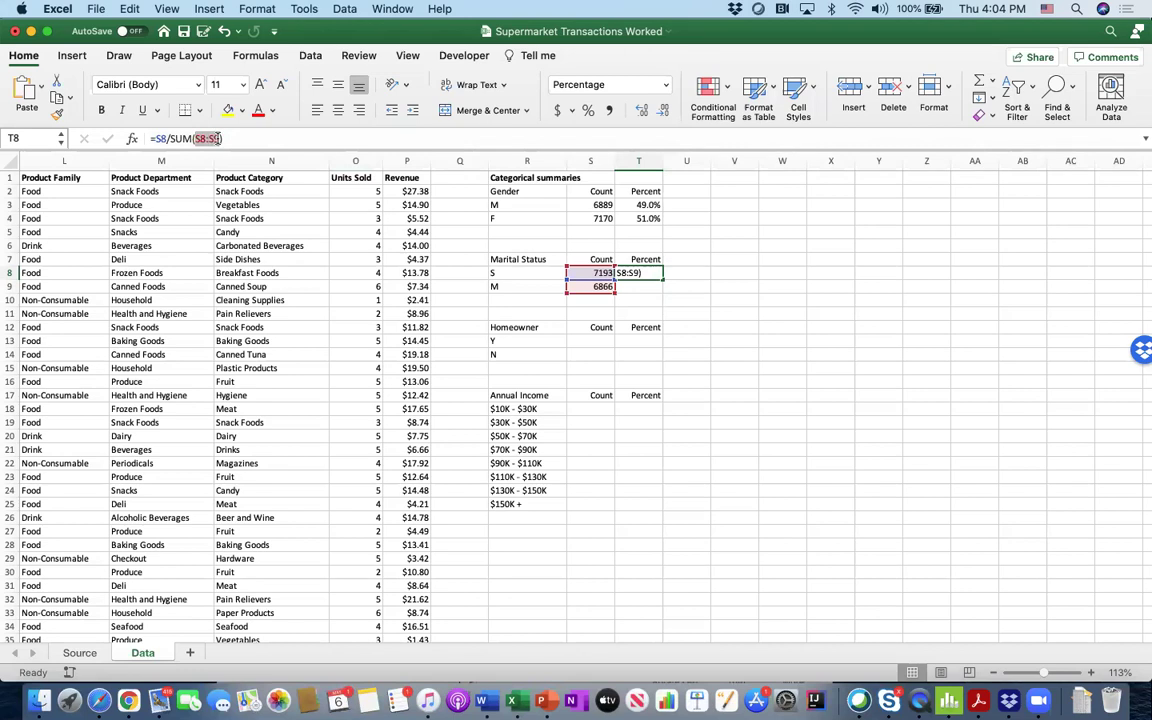
key(F4)
key(Return)
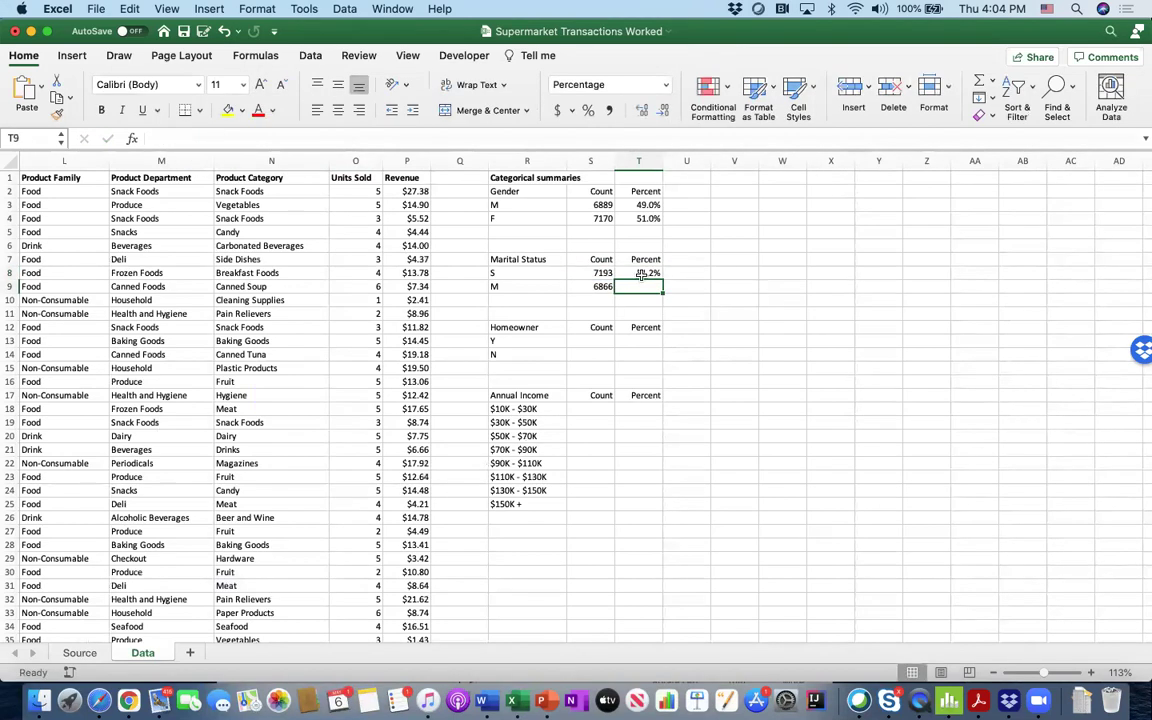
click(641, 273)
drag(661, 280, 662, 294)
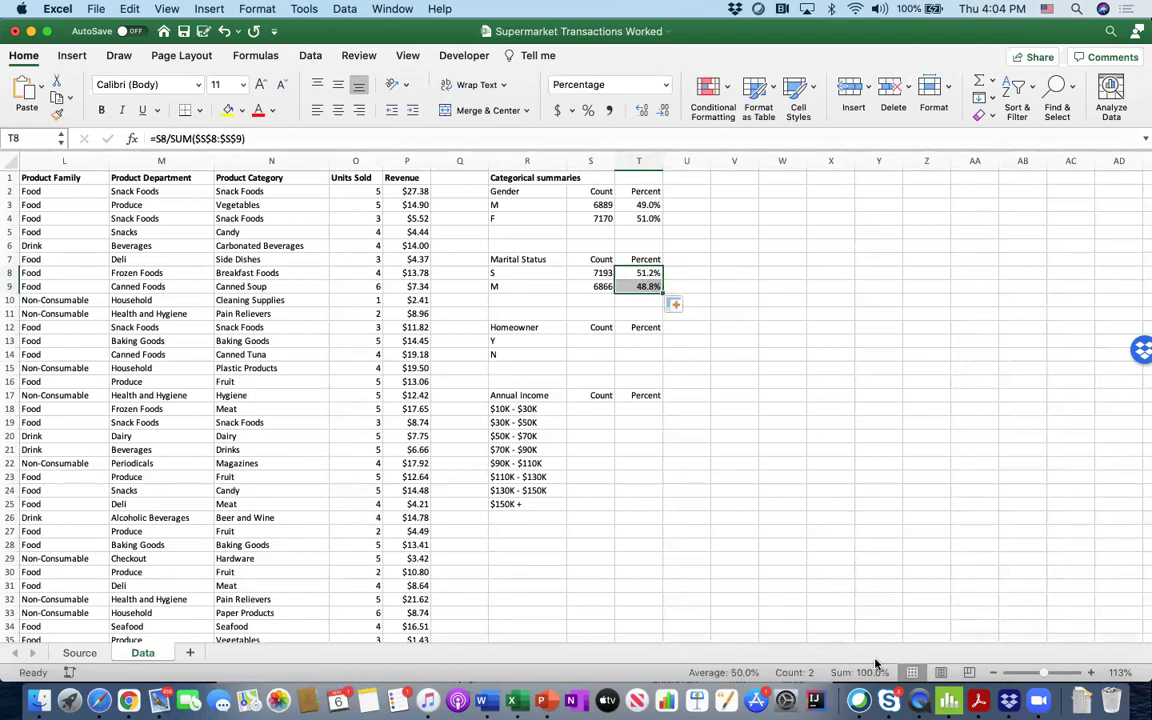
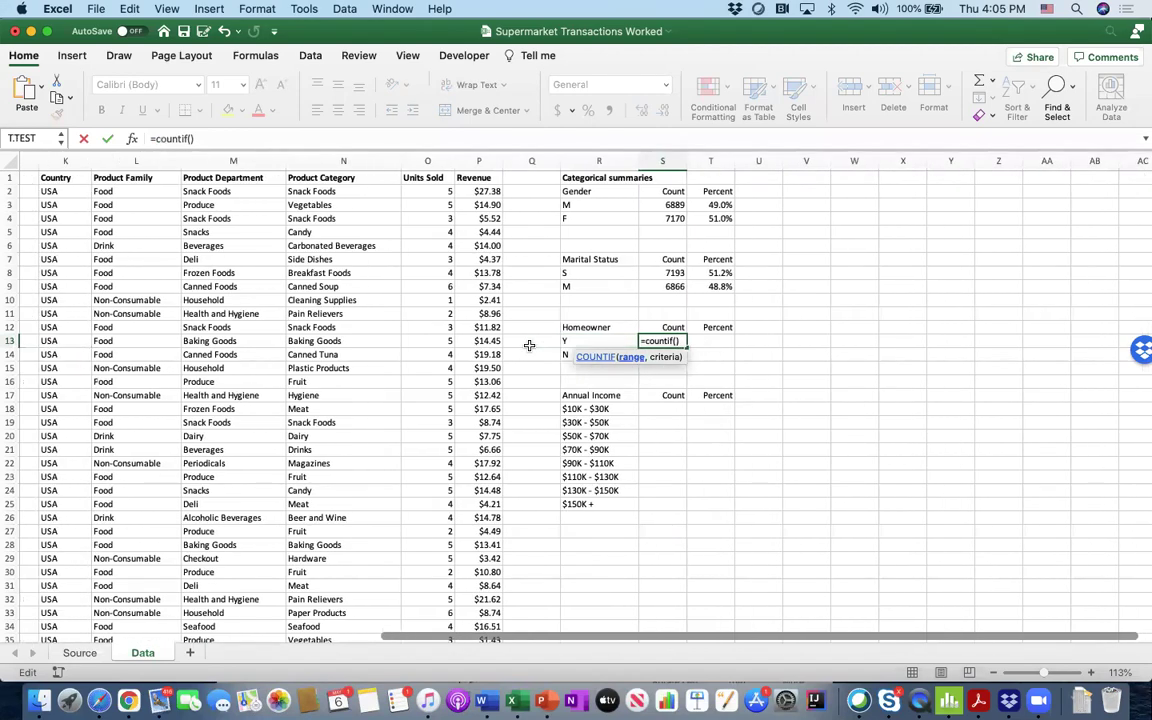
Set the range of the homeowner COUNTIF formula in S13 to the Homeowner data as absolute $F$2:$F$14060
scroll(529, 345, left, 10)
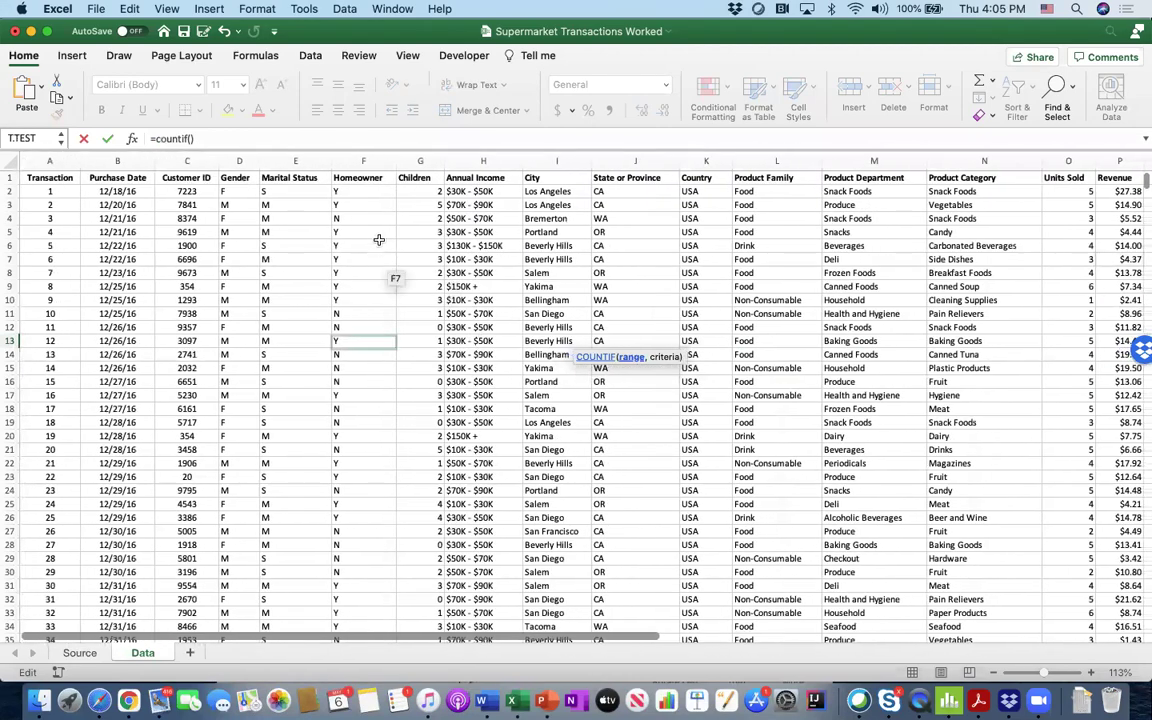
click(356, 193)
key(shift+super+Down)
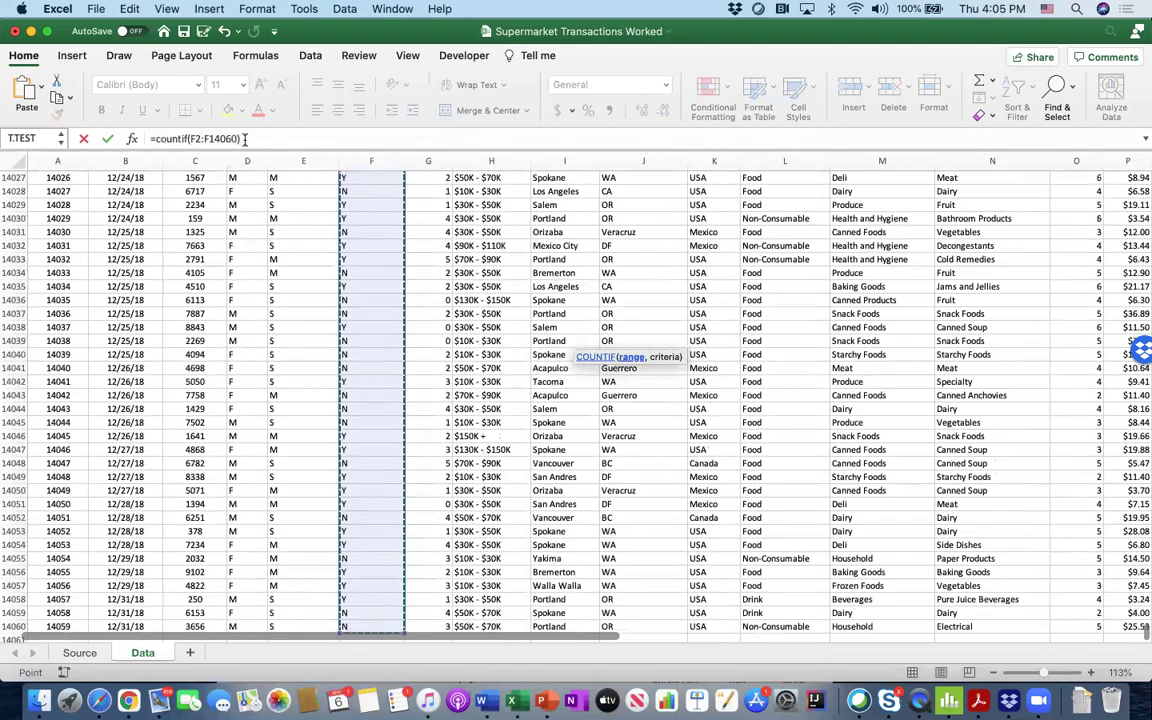
drag(236, 139, 196, 139)
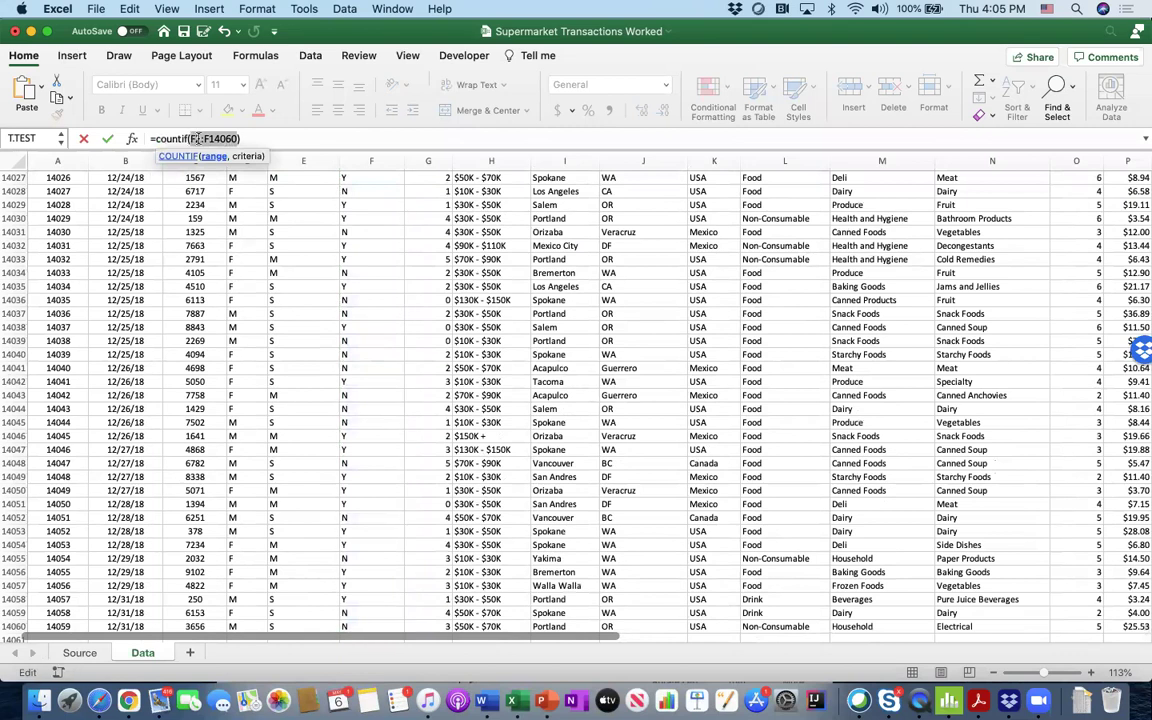
key(F4)
key(Right)
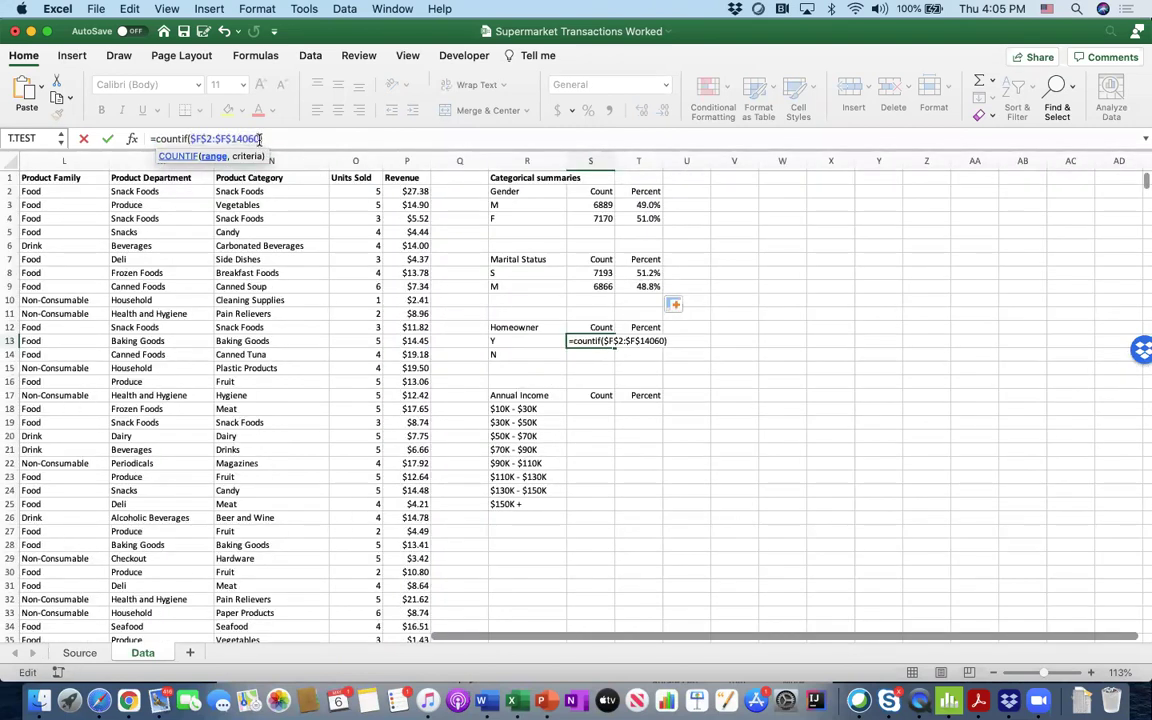
Complete the S13 COUNTIF formula with R13 as the criteria and fill it down to S14
text(,)
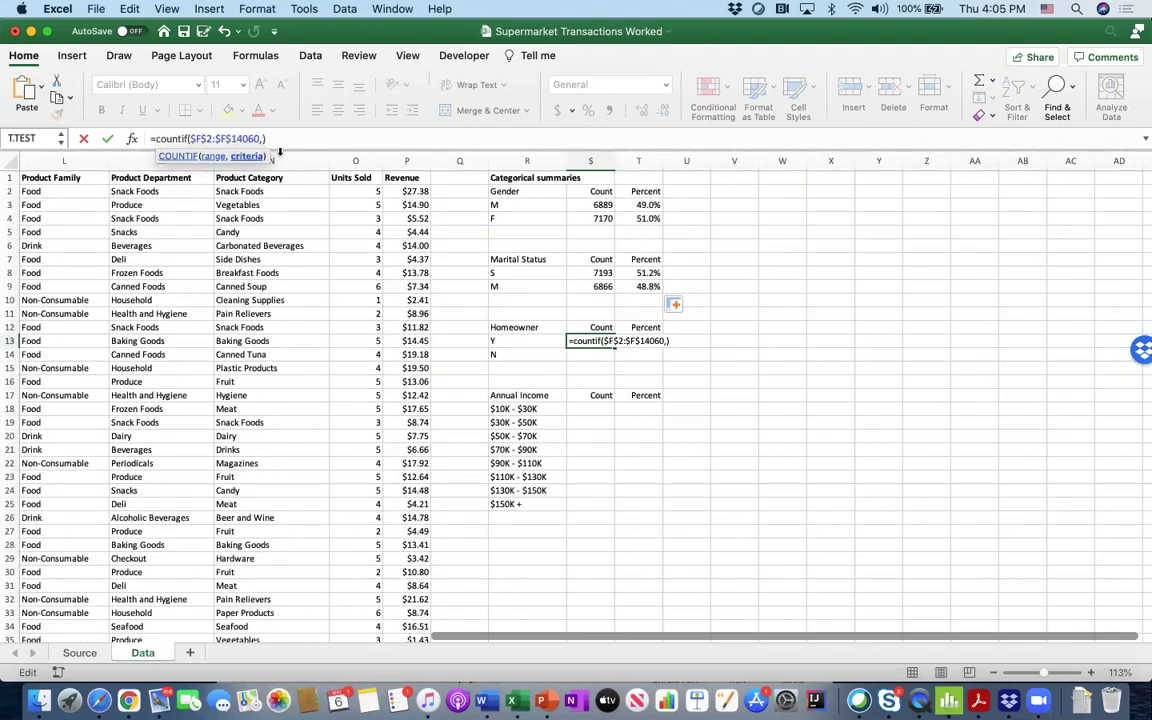
click(531, 342)
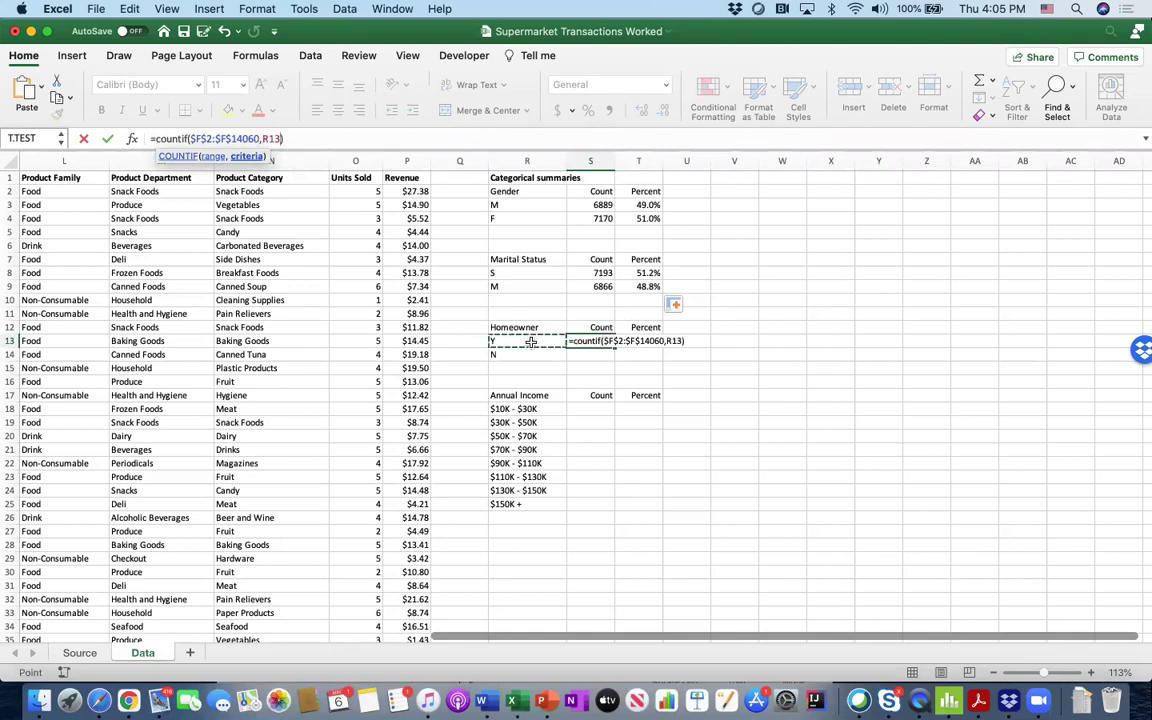
key(Return)
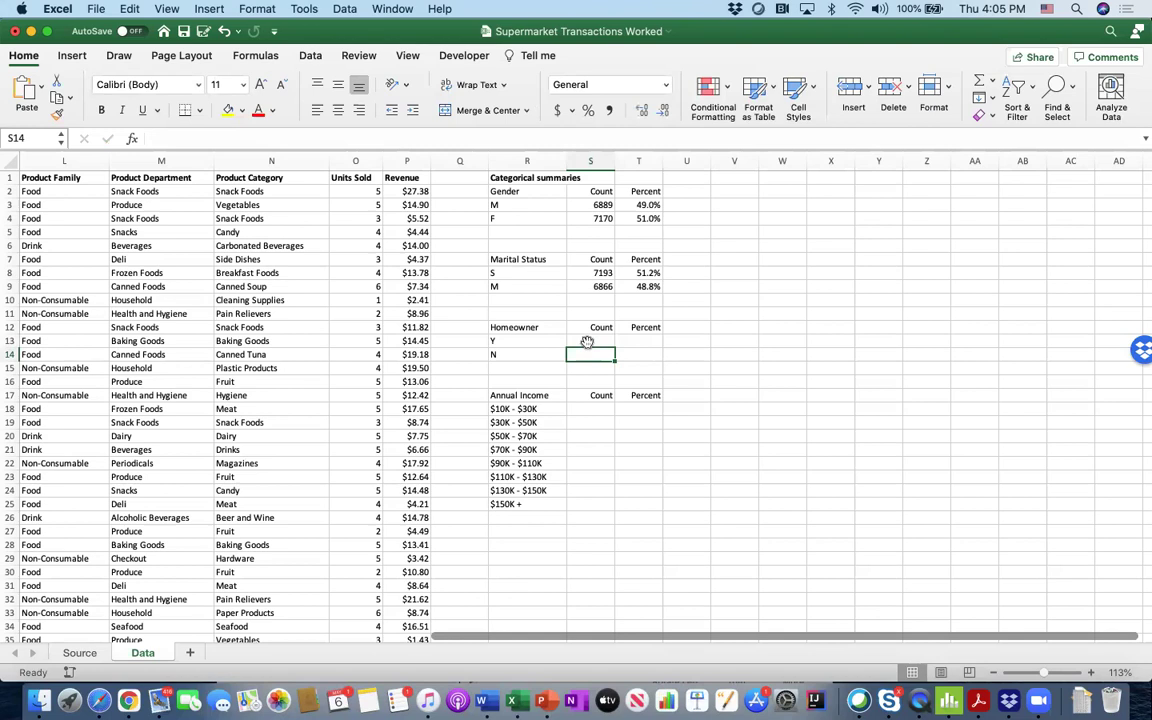
click(587, 342)
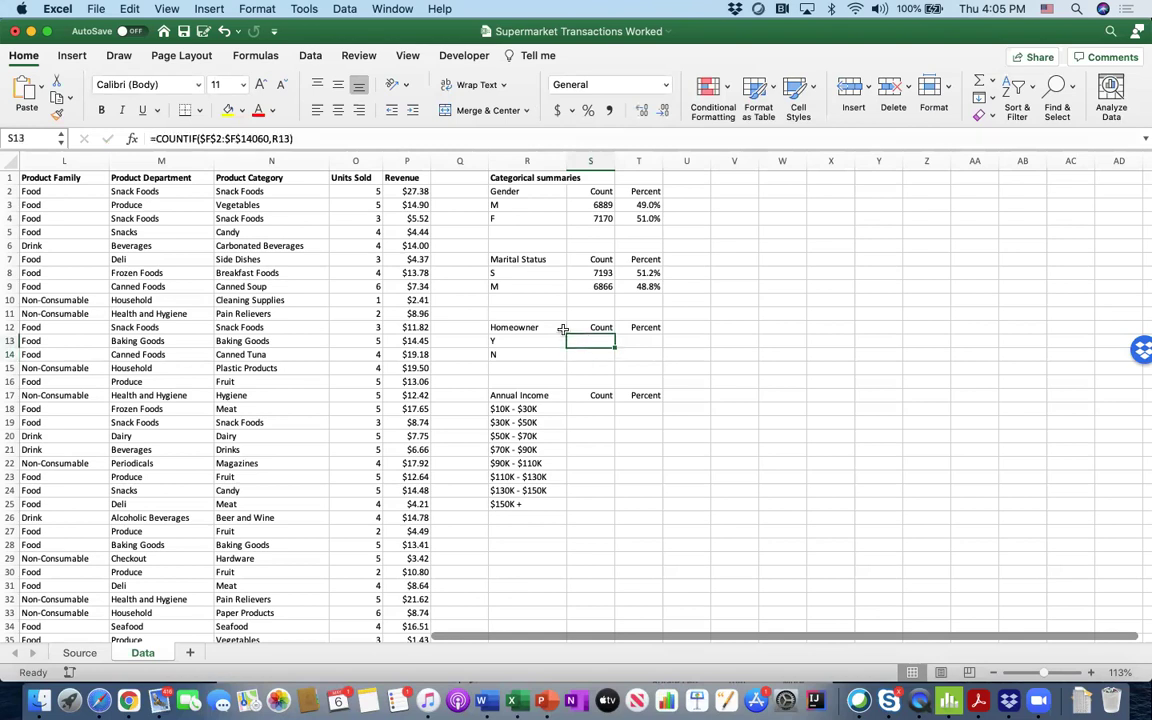
drag(615, 347, 617, 358)
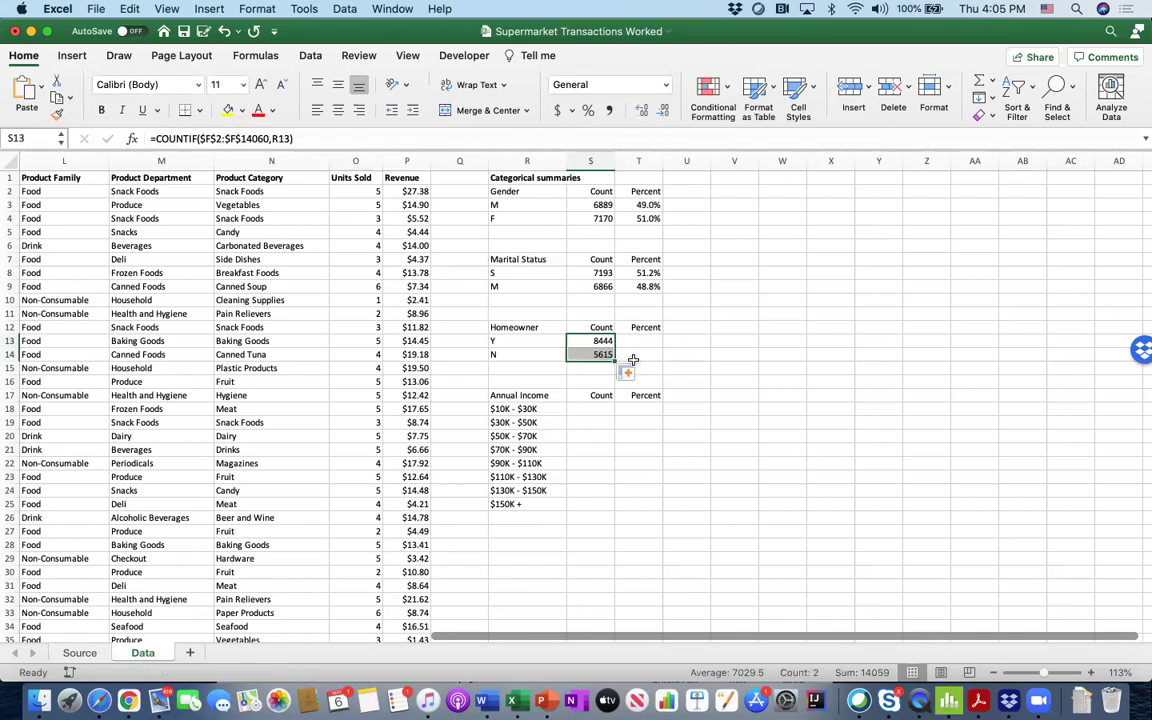
Try to reuse the formula text of T8, =S8/SUM($S$8:$S$9), in T13 and undo the paste
click(640, 341)
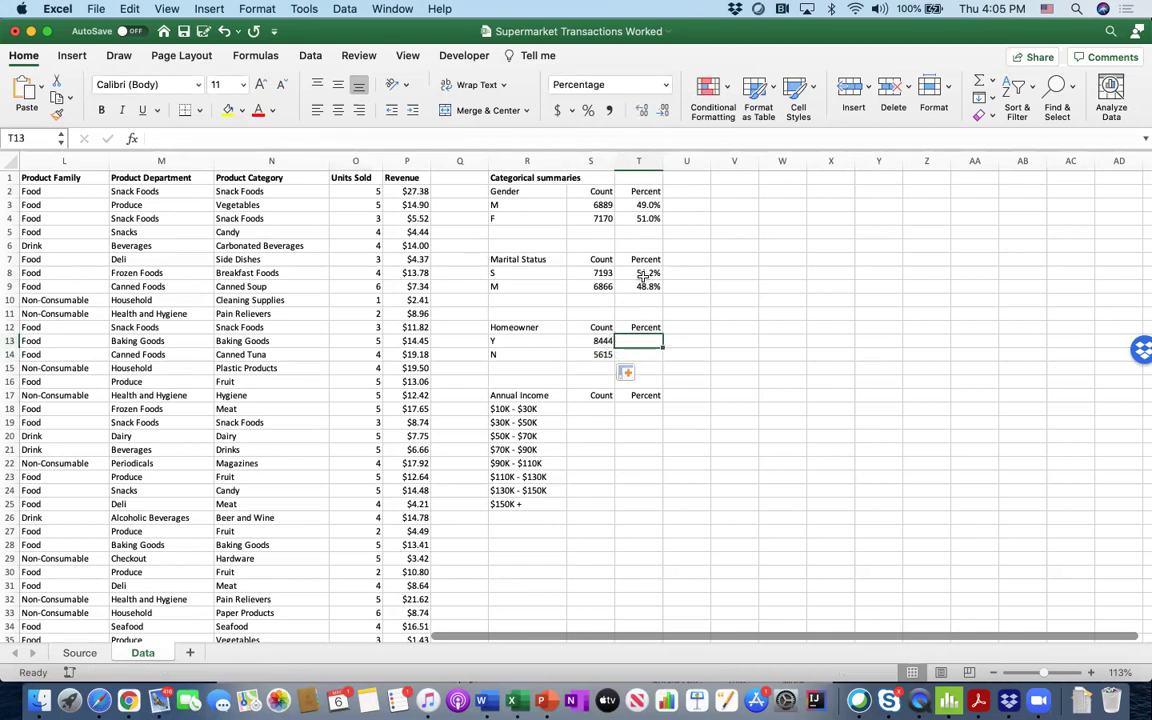
click(645, 273)
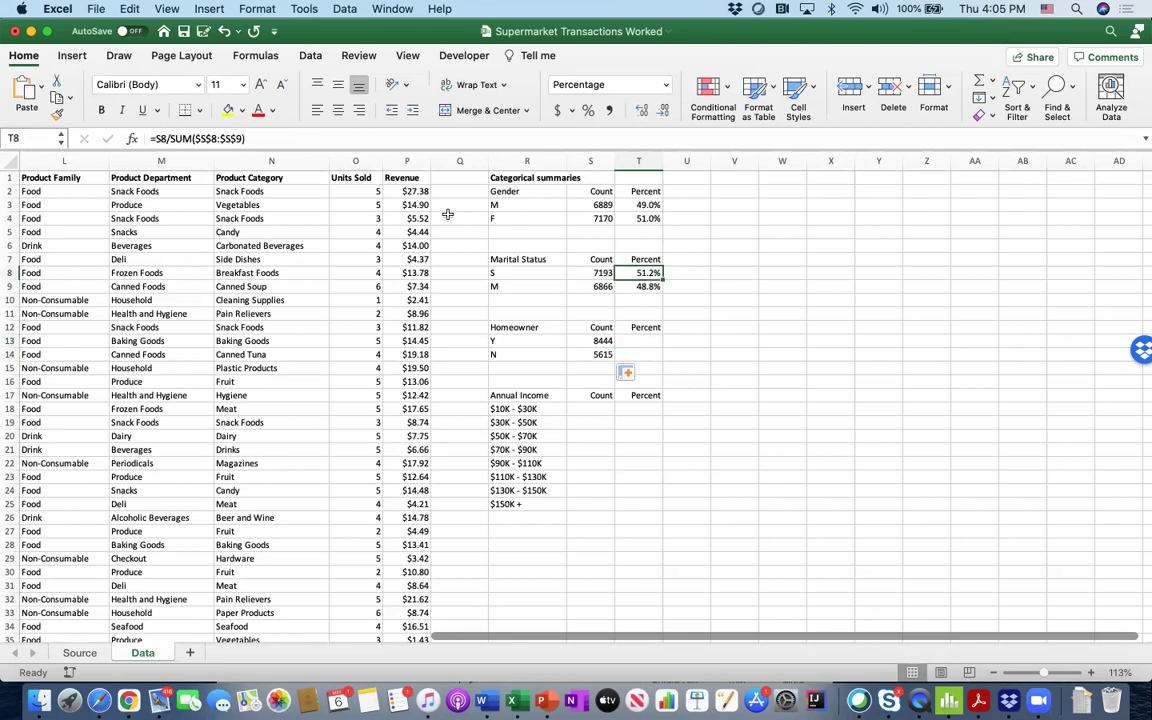
drag(256, 138, 150, 138)
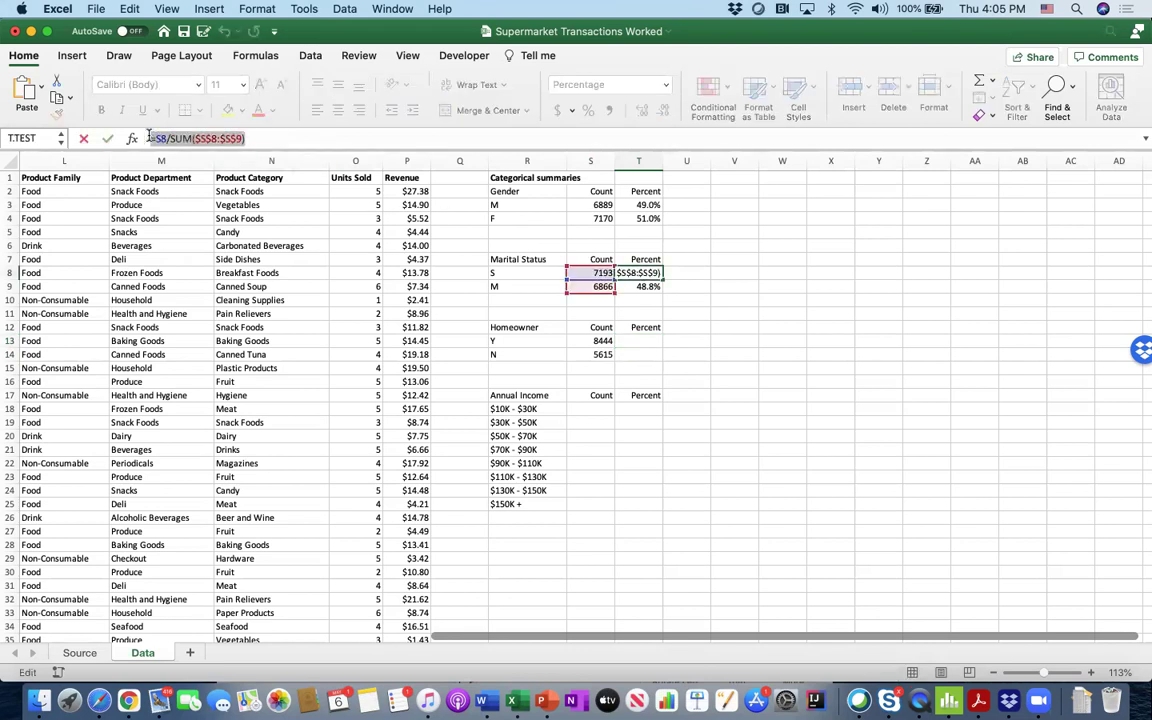
key(Return)
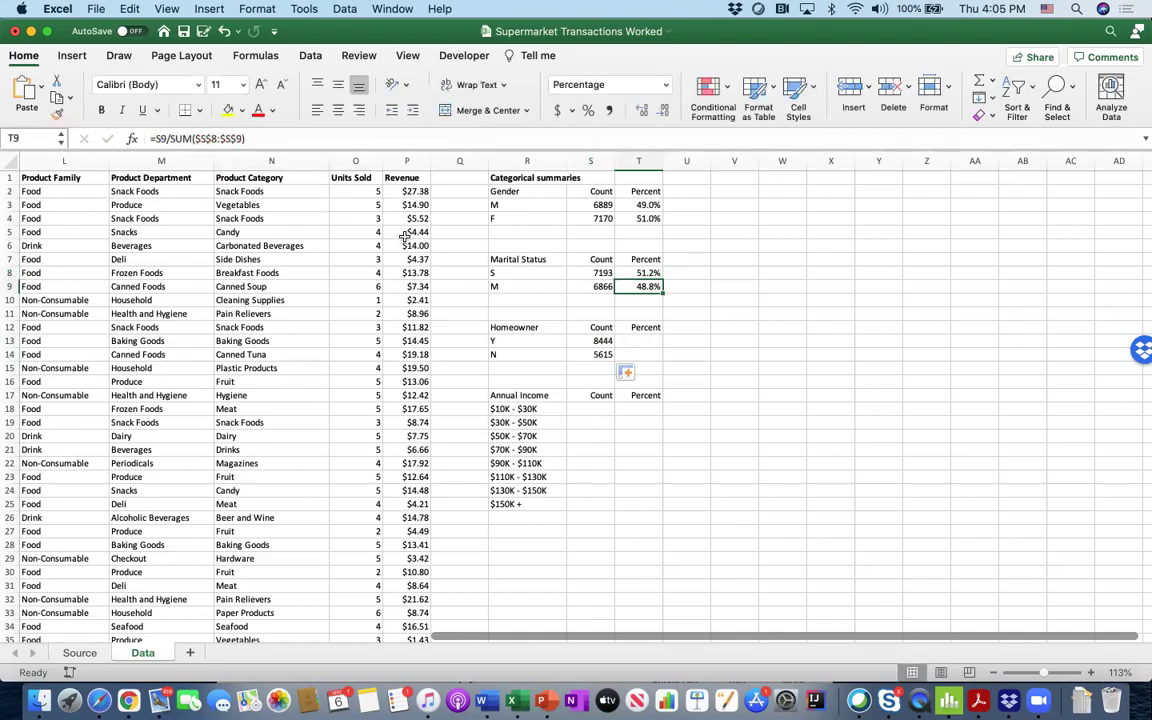
click(634, 343)
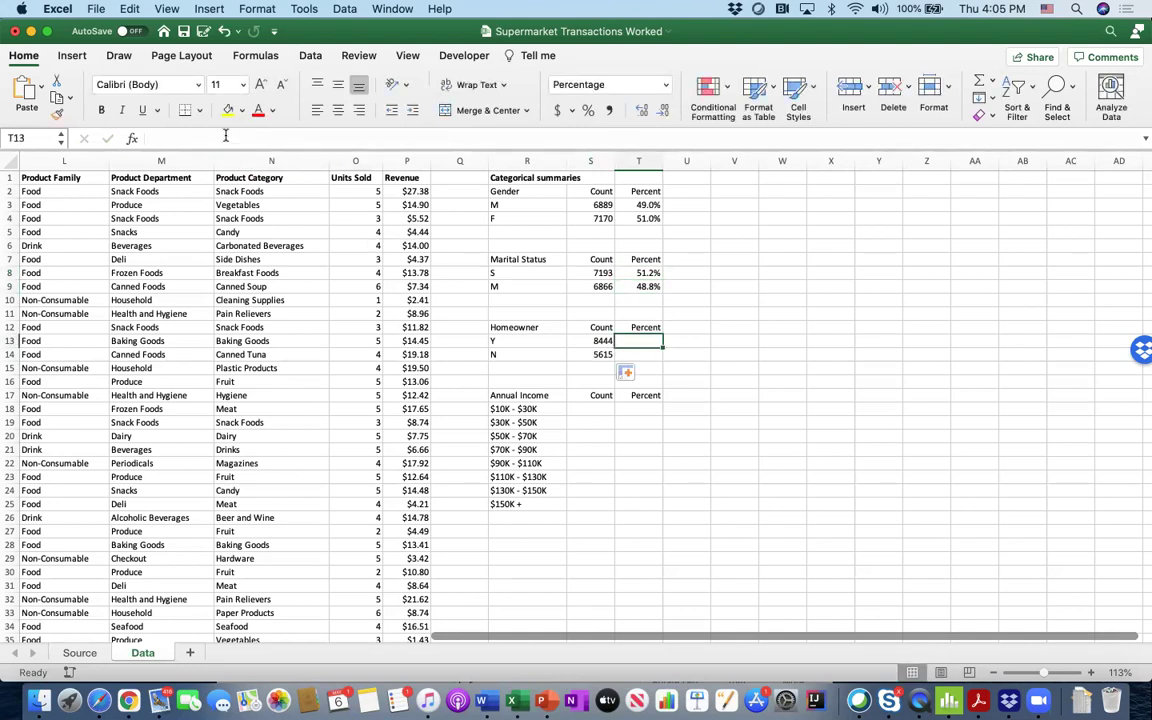
key(super+v)
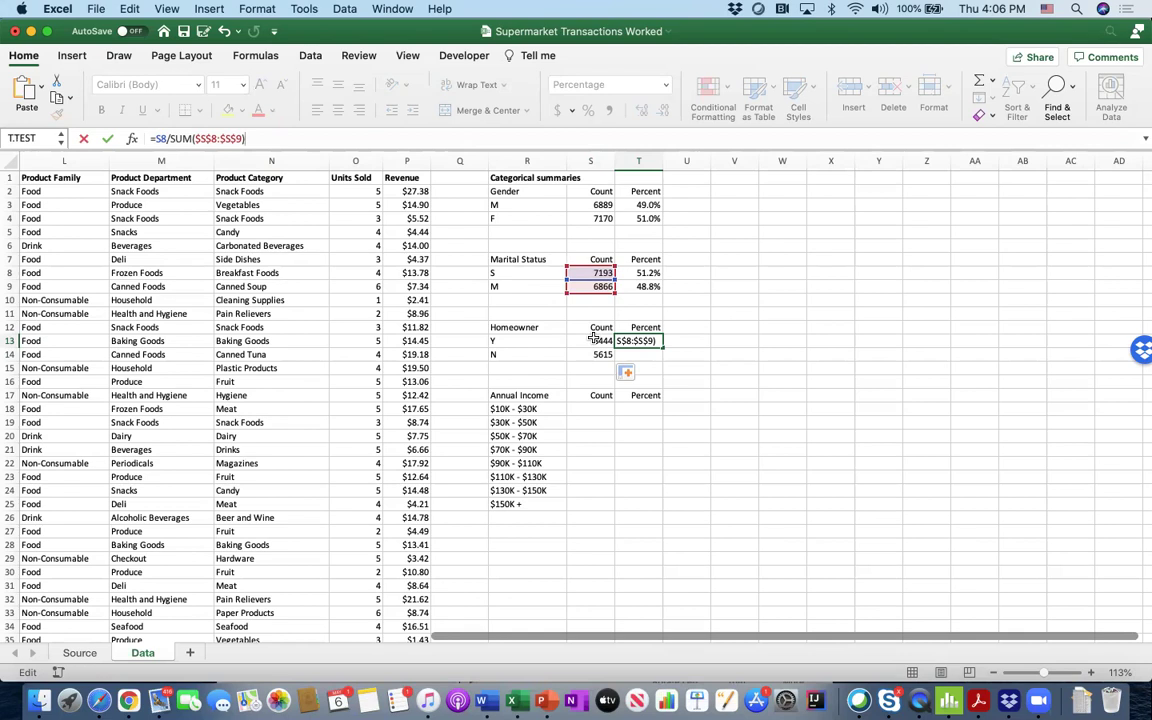
click(650, 341)
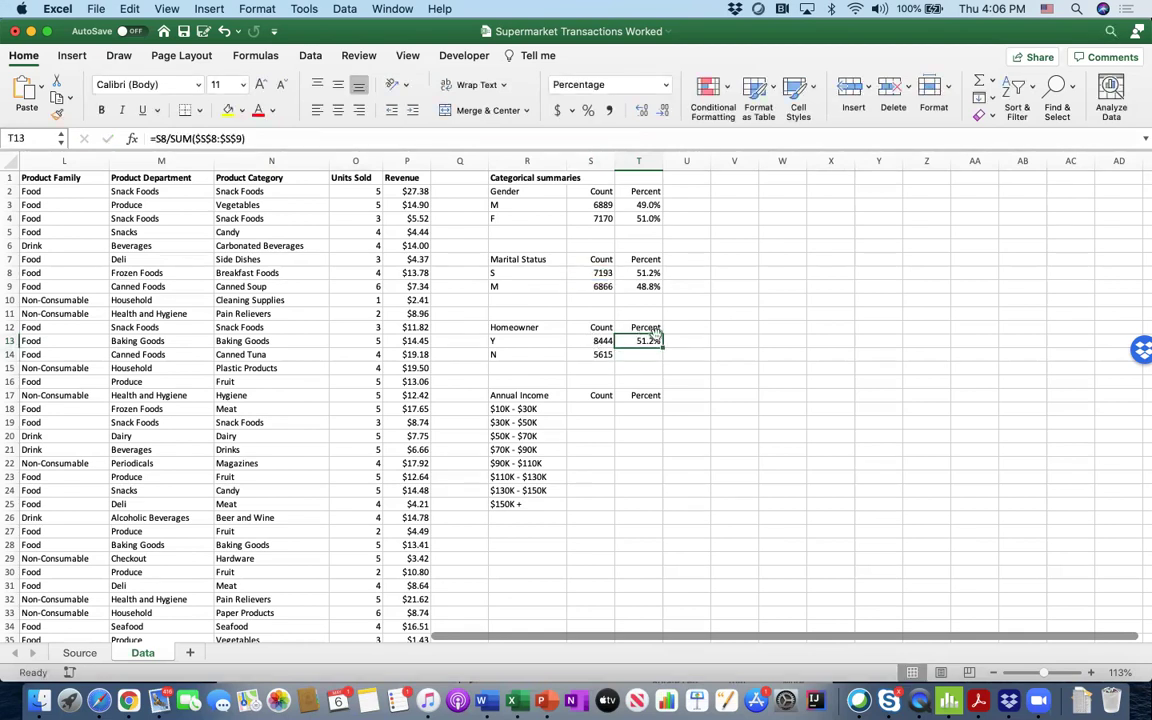
click(648, 273)
click(652, 341)
key(ctrl+z)
Copy cell T8 to T13 and move the formula's sum range to the homeowner counts, $S$13:$S$14
click(652, 274)
key(cmd+c)
click(650, 341)
key(cmd+v)
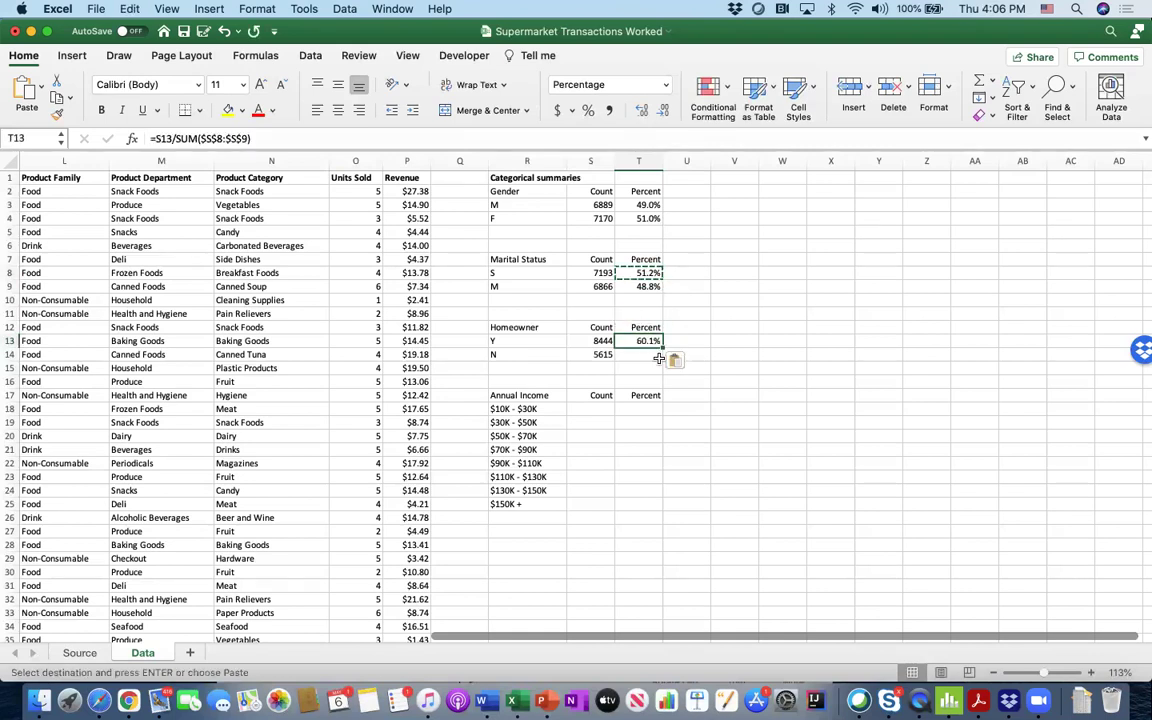
click(270, 139)
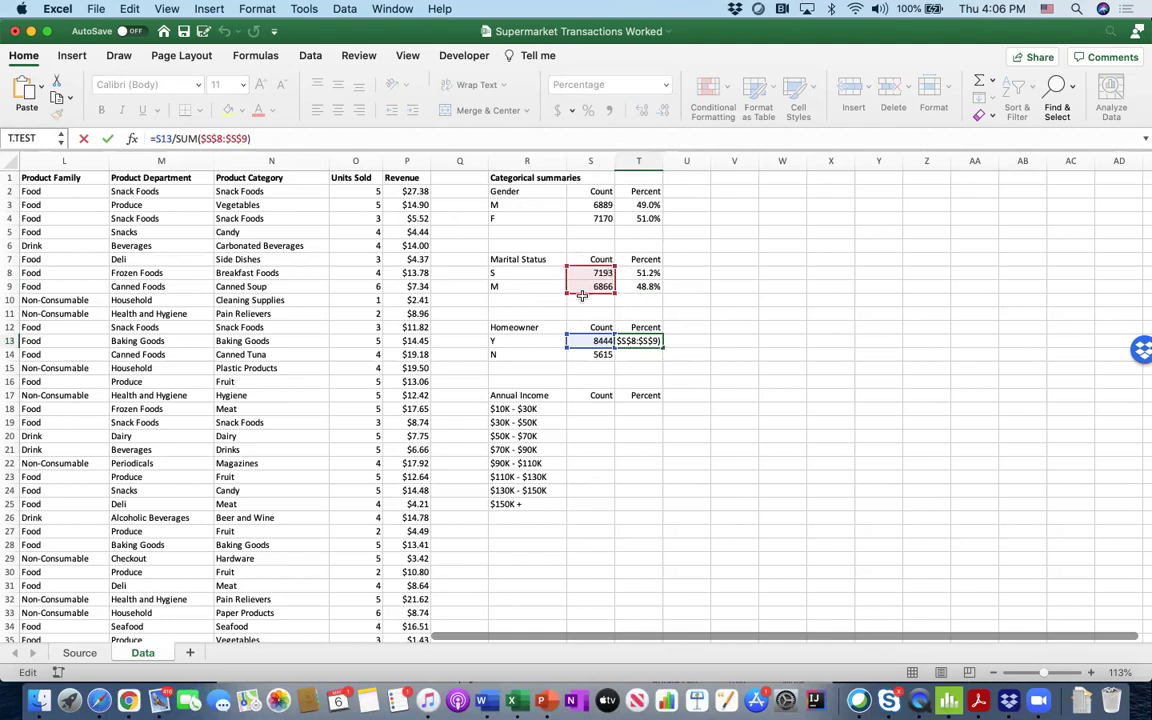
drag(581, 300, 584, 358)
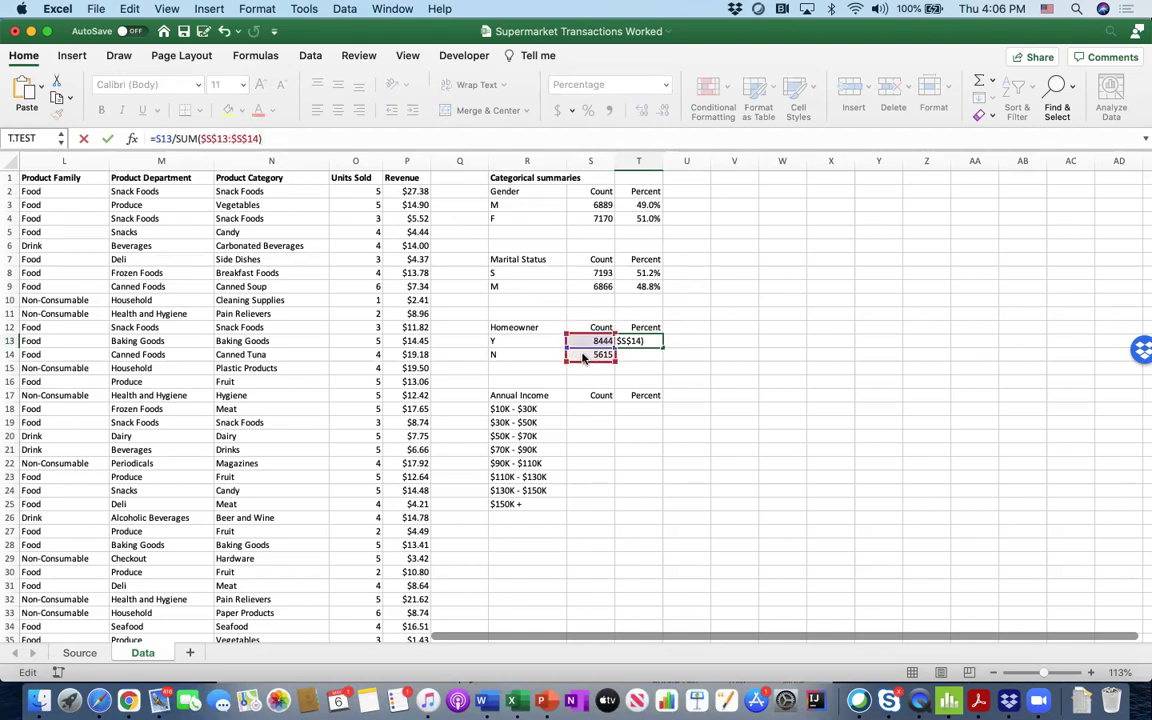
key(Return)
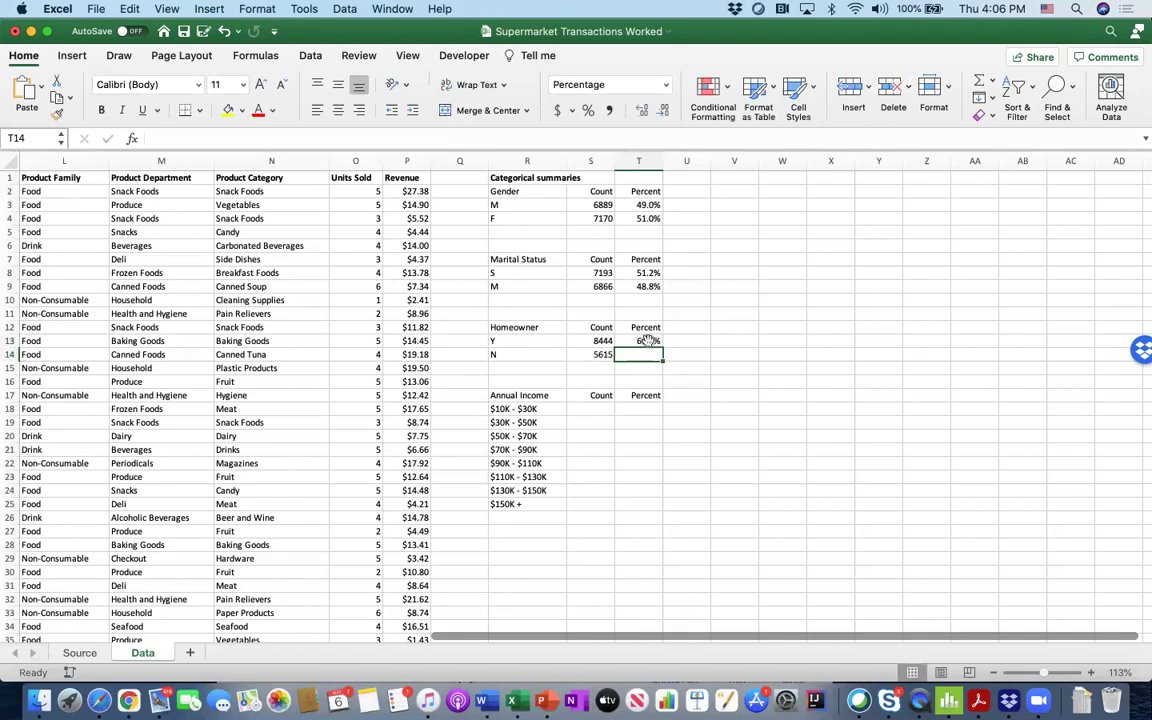
Check the references of the homeowner percent formula in T13 and fill it down to T14
click(648, 341)
click(300, 139)
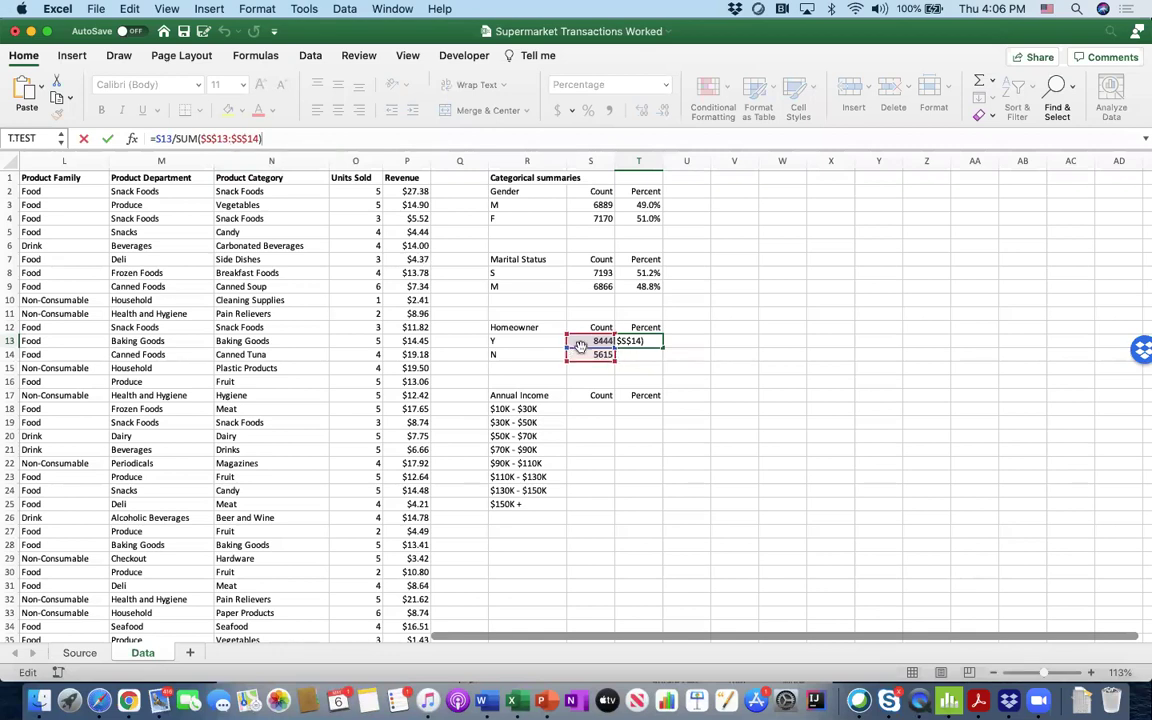
key(Return)
click(657, 341)
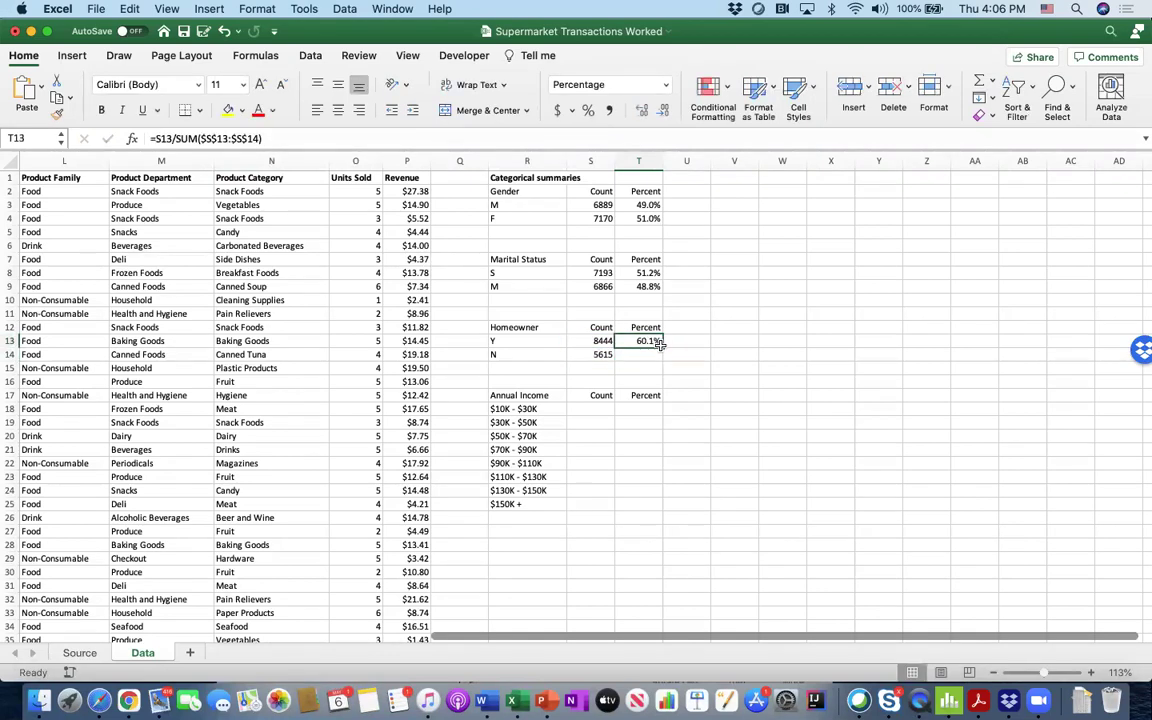
drag(661, 345, 660, 358)
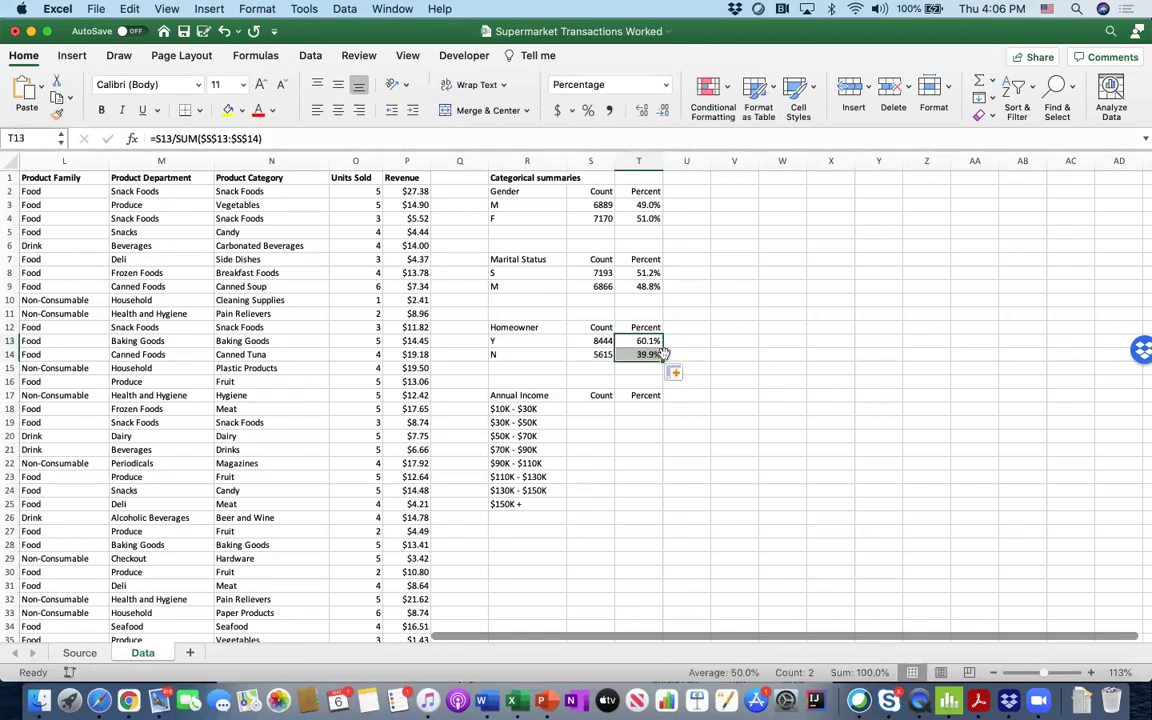
click(646, 354)
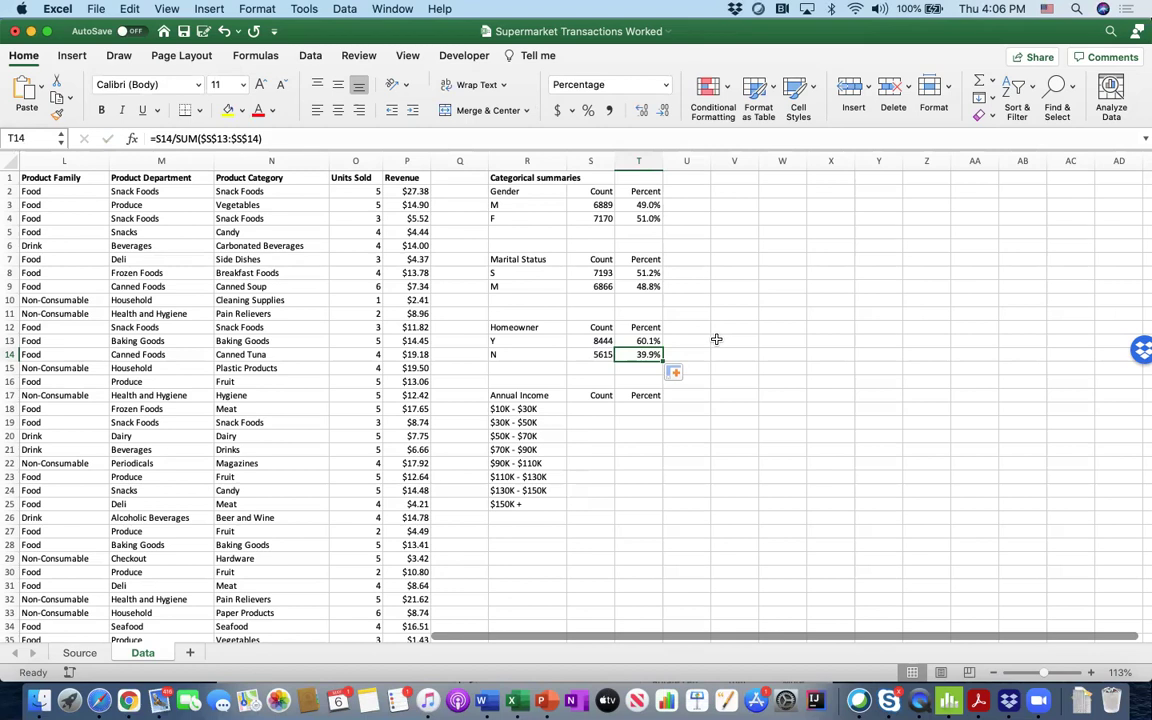
Examine the annual income categories in R17:R25 and the Annual Income data in column H
click(598, 421)
drag(522, 396, 534, 498)
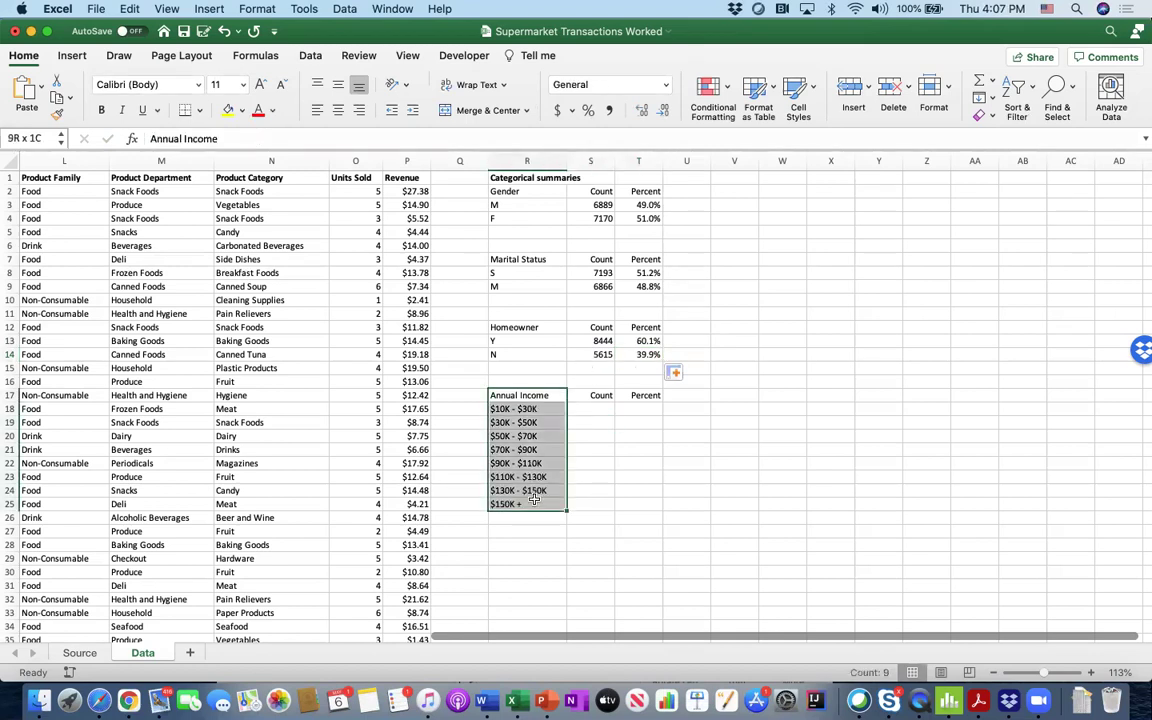
scroll(443, 372, left, 10)
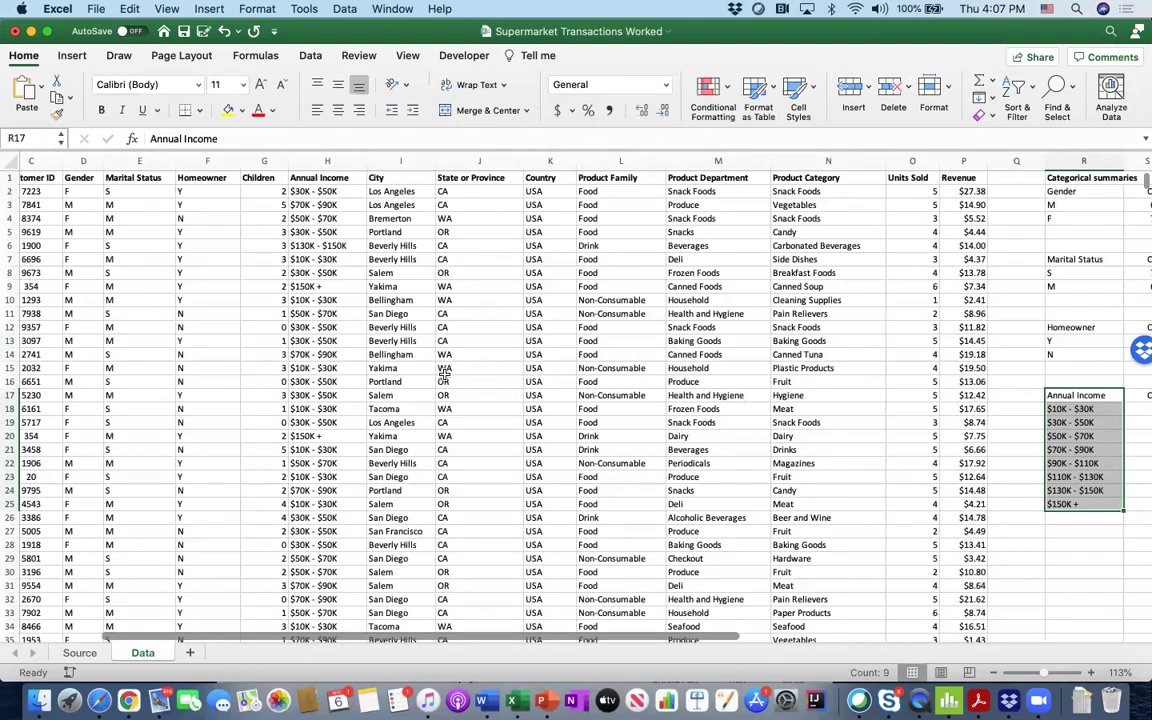
click(329, 161)
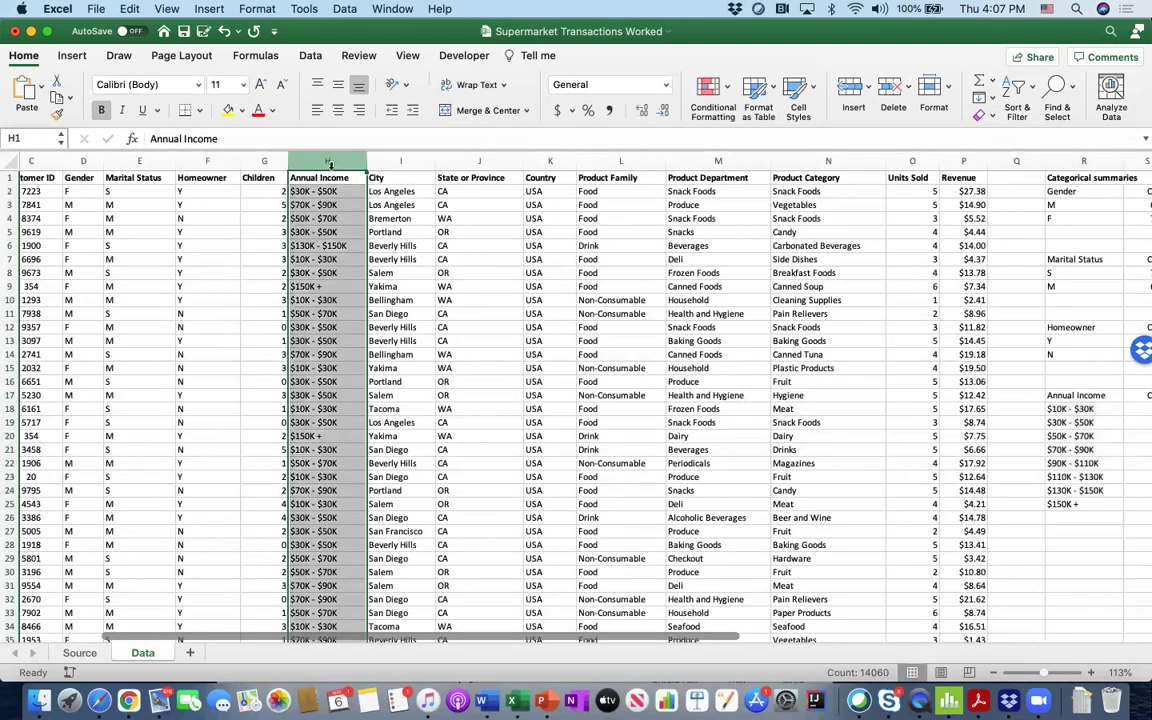
scroll(558, 275, right, 5)
click(711, 409)
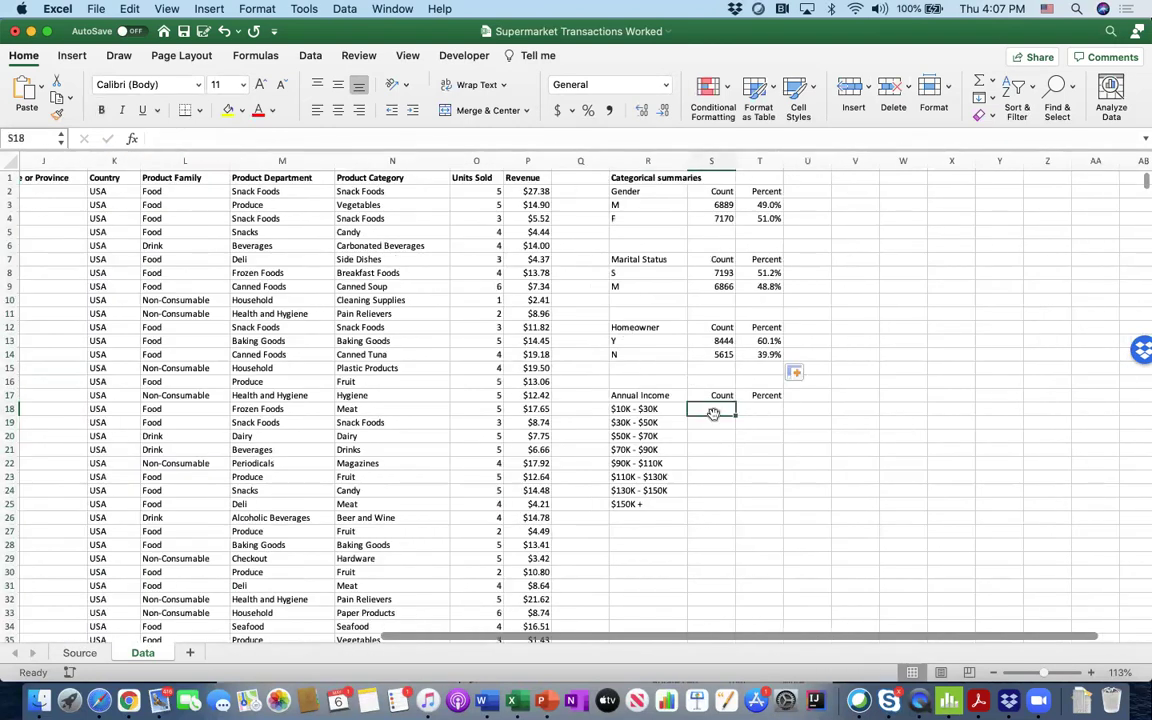
text(cou)
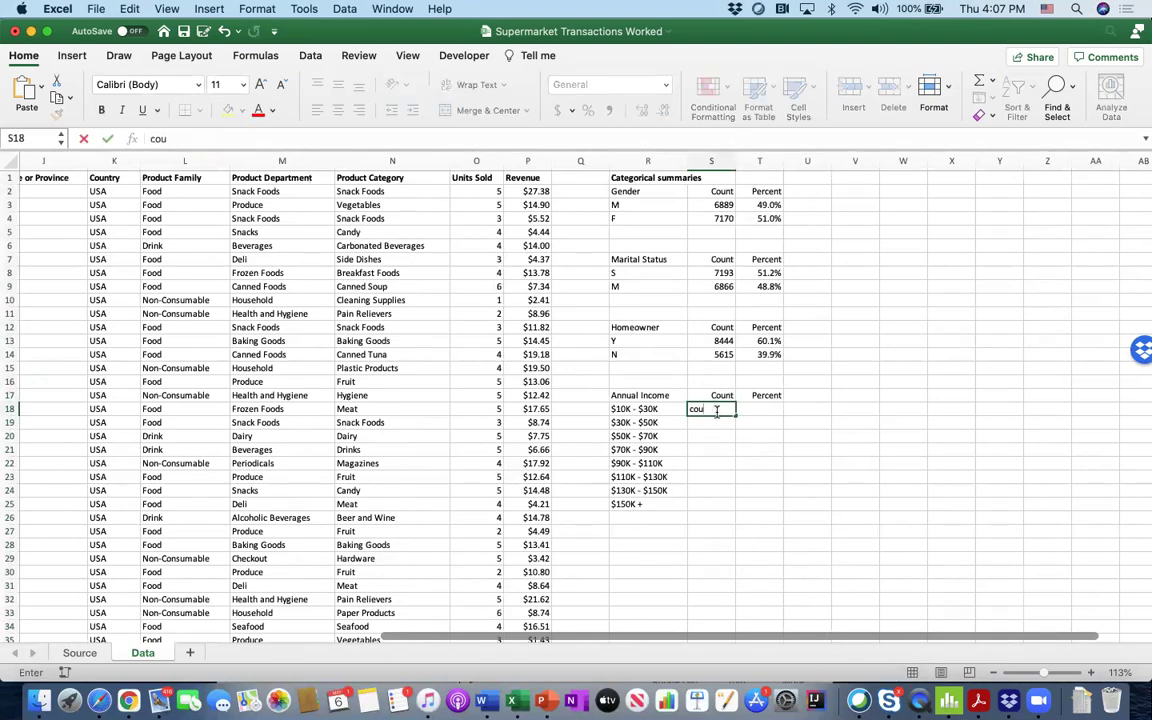
text(=count)
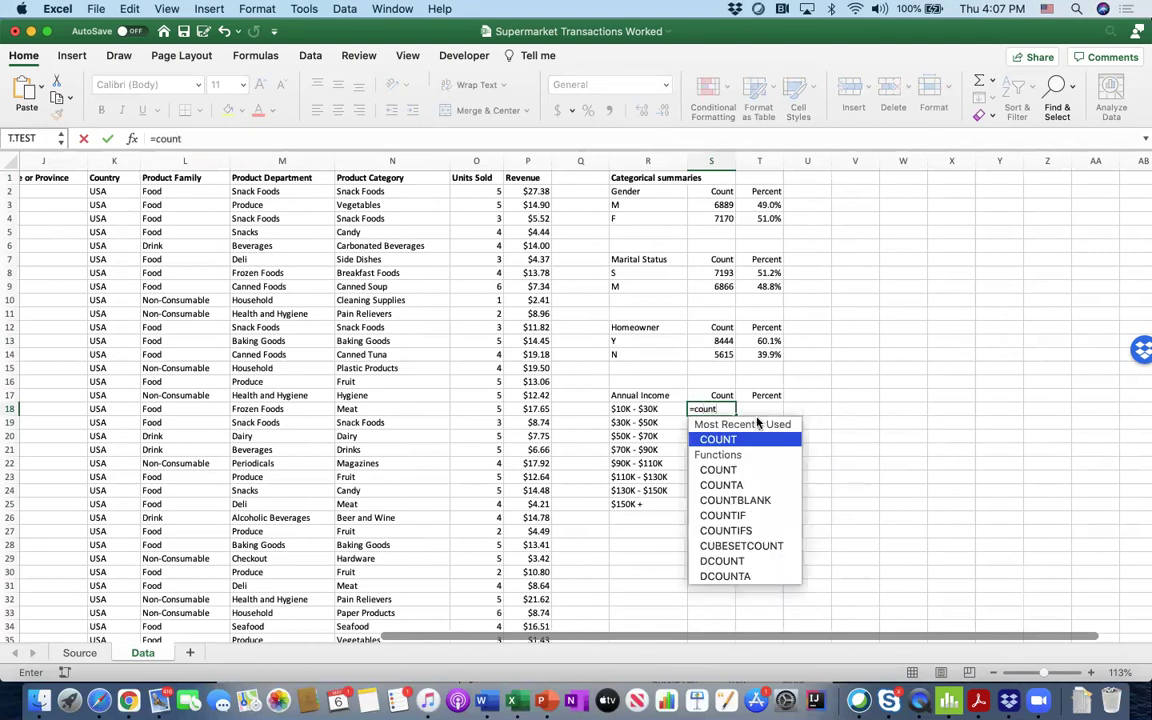
text(if)
key(BackSpace)
key(BackSpace)
key(BackSpace)
key(BackSpace)
key(BackSpace)
key(BackSpace)
key(BackSpace)
key(BackSpace)
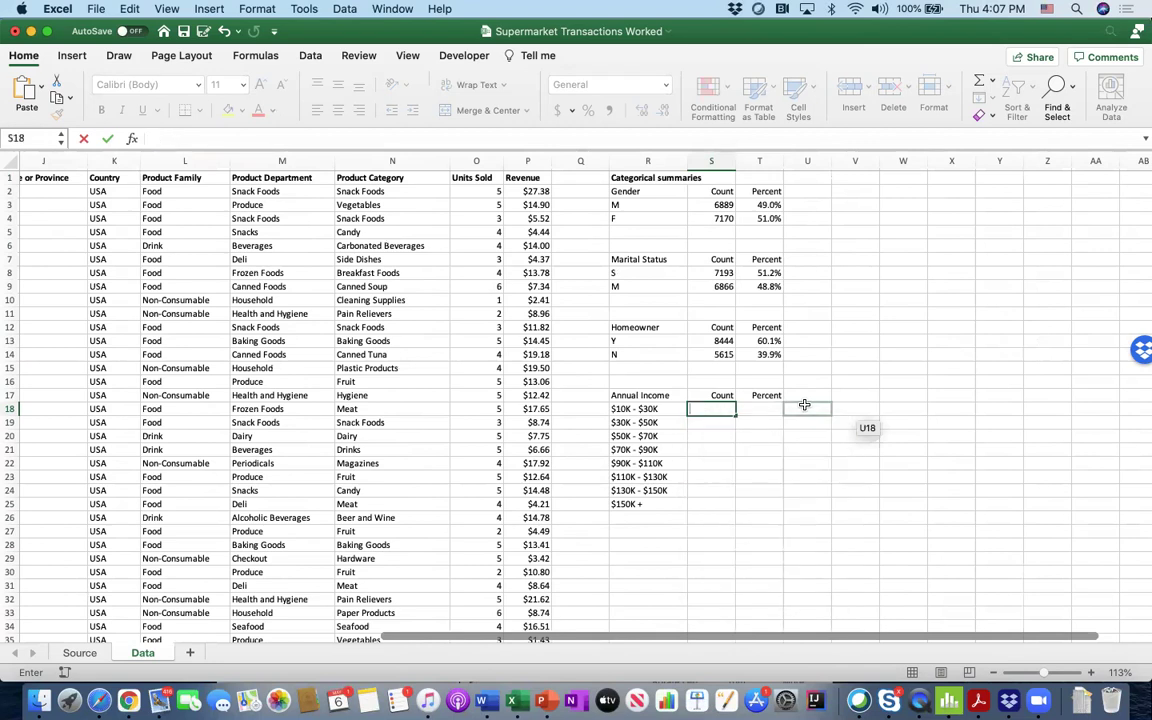
Start a COUNTIF formula in S18 for the $10K - $30K income count, using the absolute range $H$2:$H$14060
key(Escape)
scroll(745, 433, up, 5)
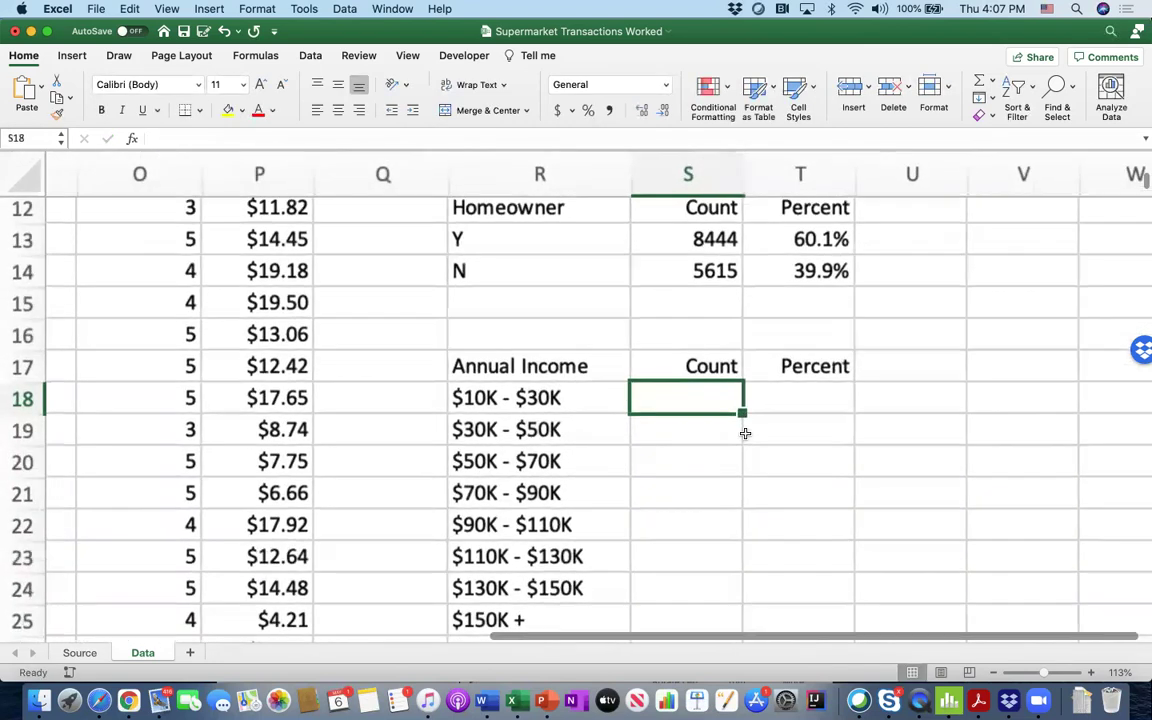
click(699, 394)
click(937, 406)
text(=count)
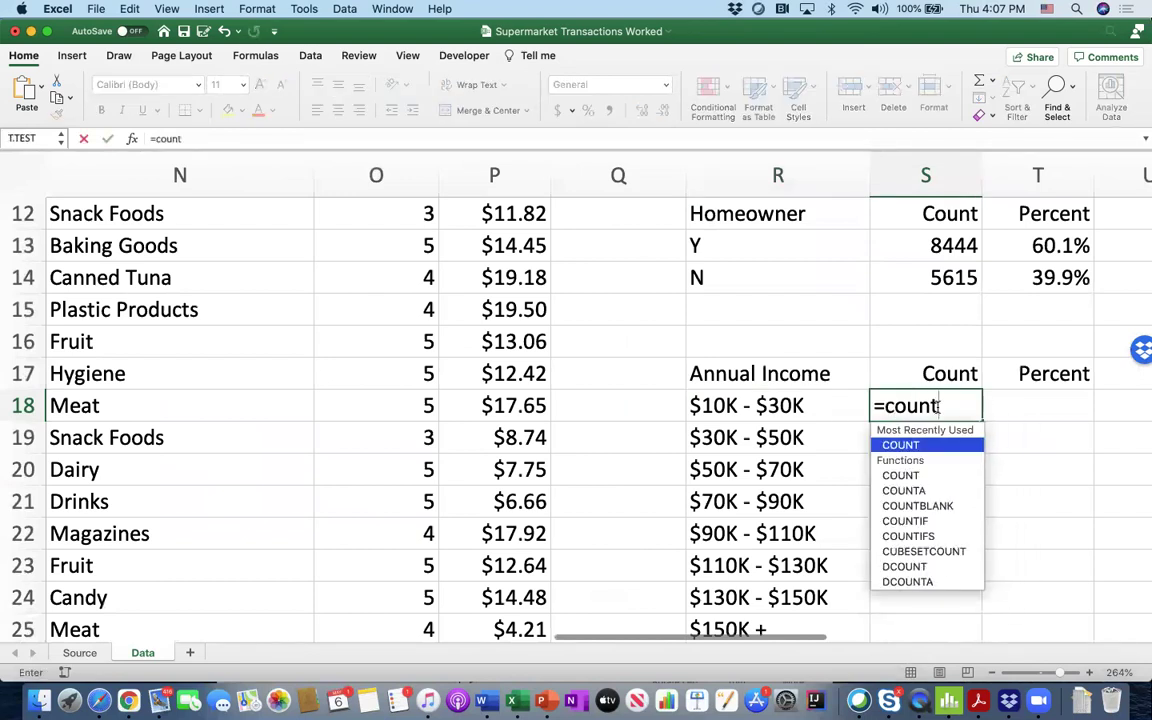
text(if())
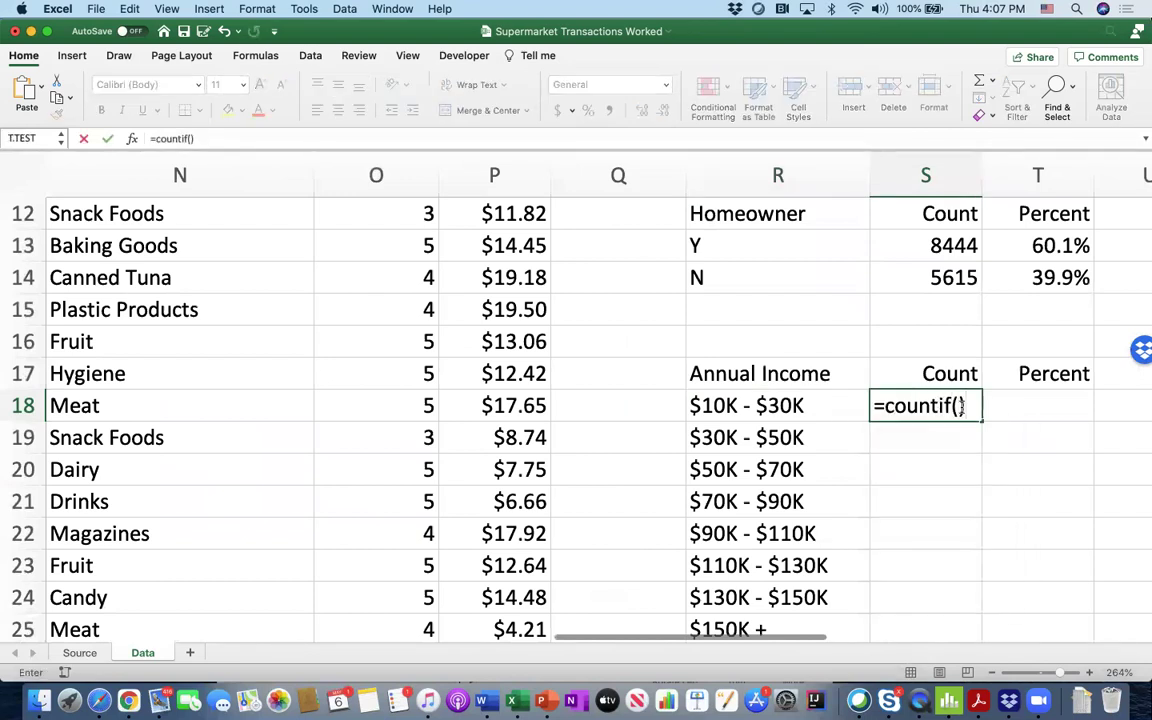
click(960, 405)
scroll(846, 378, up, 5)
scroll(846, 378, left, 2)
scroll(846, 378, left, 8)
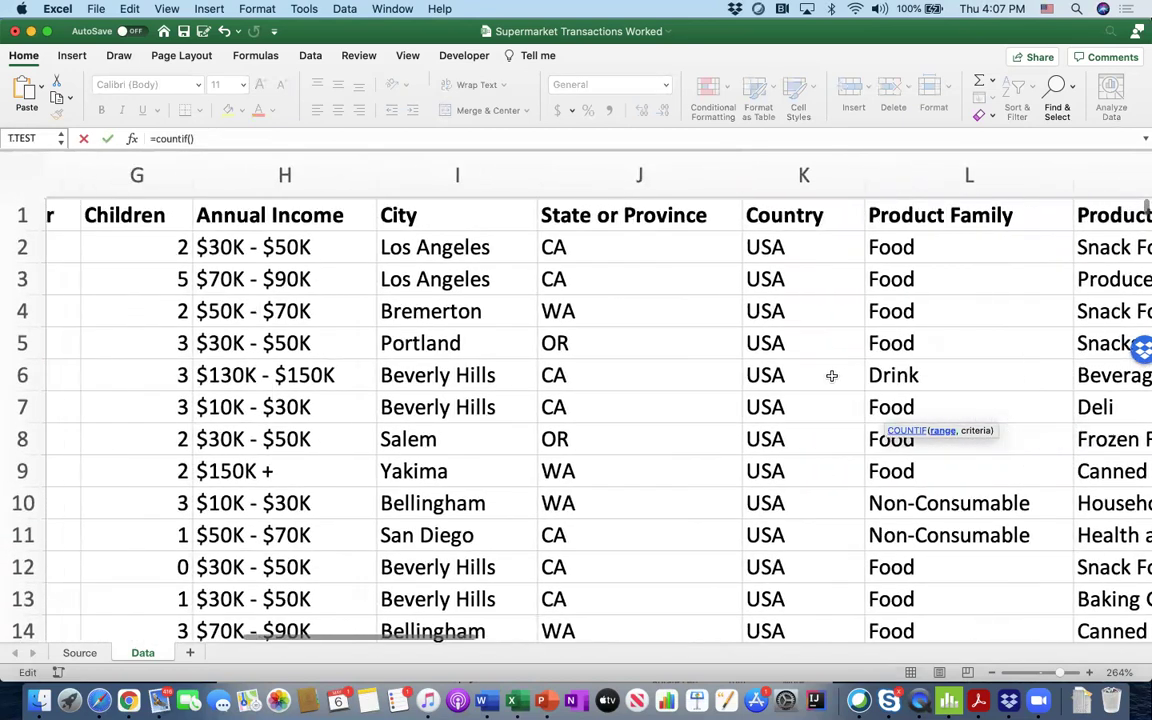
scroll(831, 375, left, 1)
click(336, 248)
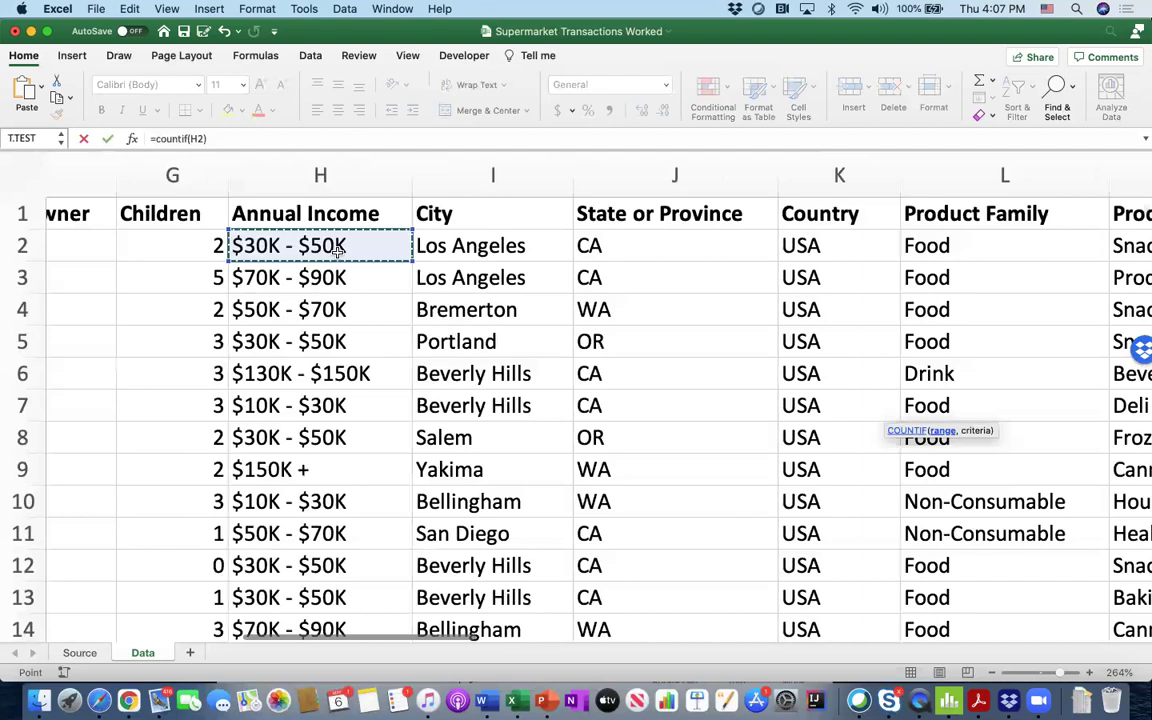
key(super+shift+Down)
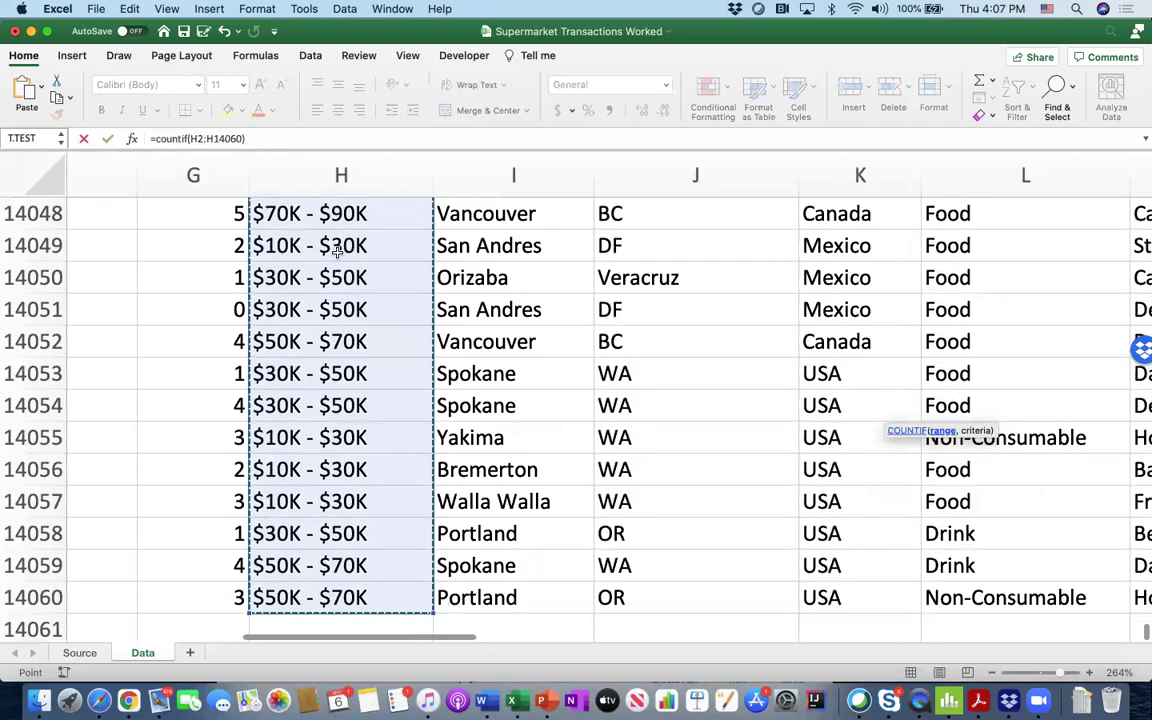
key(F4)
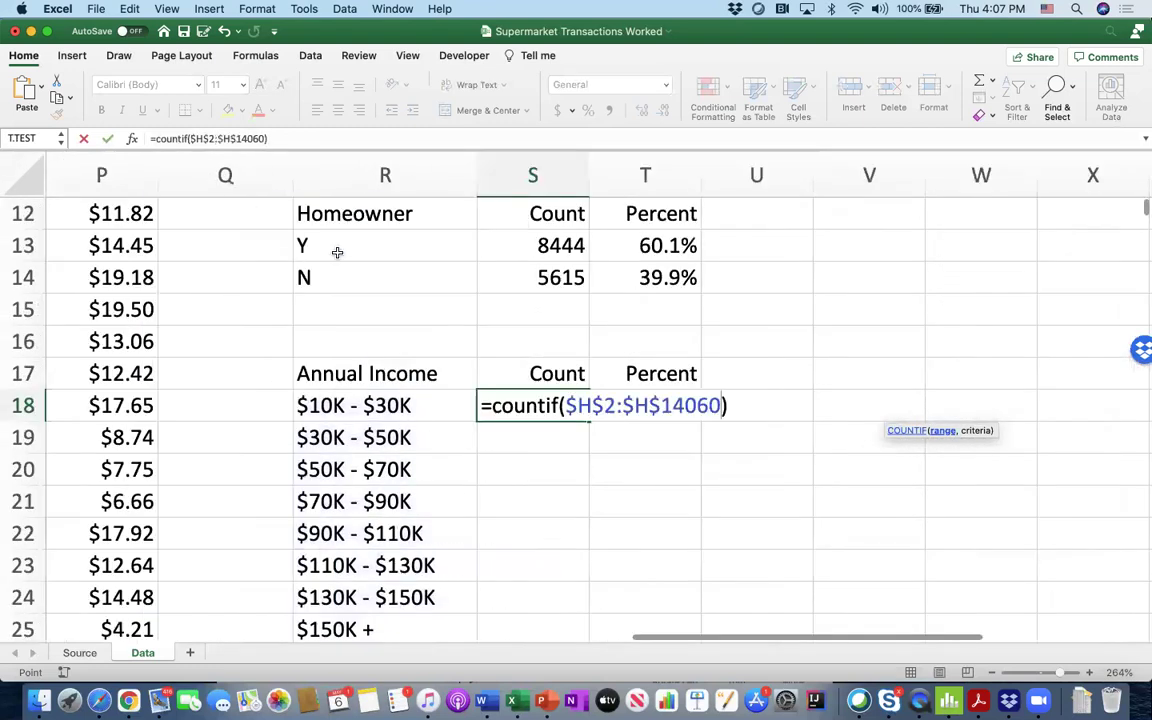
Complete the COUNTIF in S18 with R18 as its criteria and fill the formula down to S25
click(267, 138)
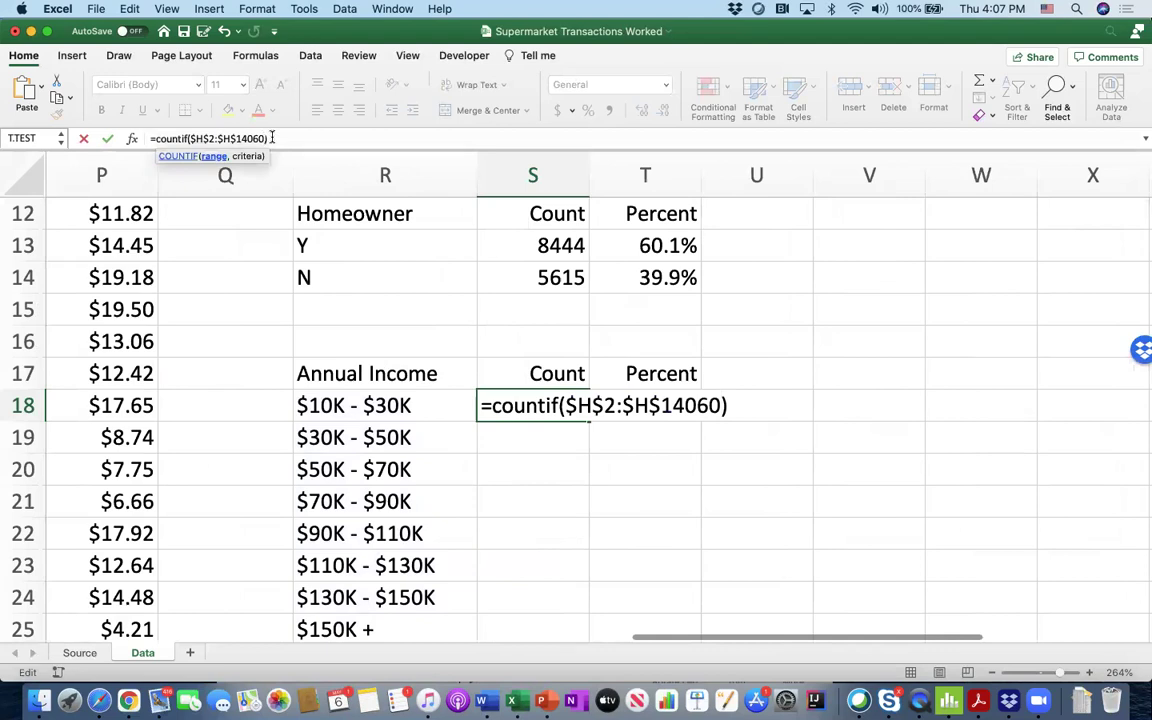
text(,)
click(405, 405)
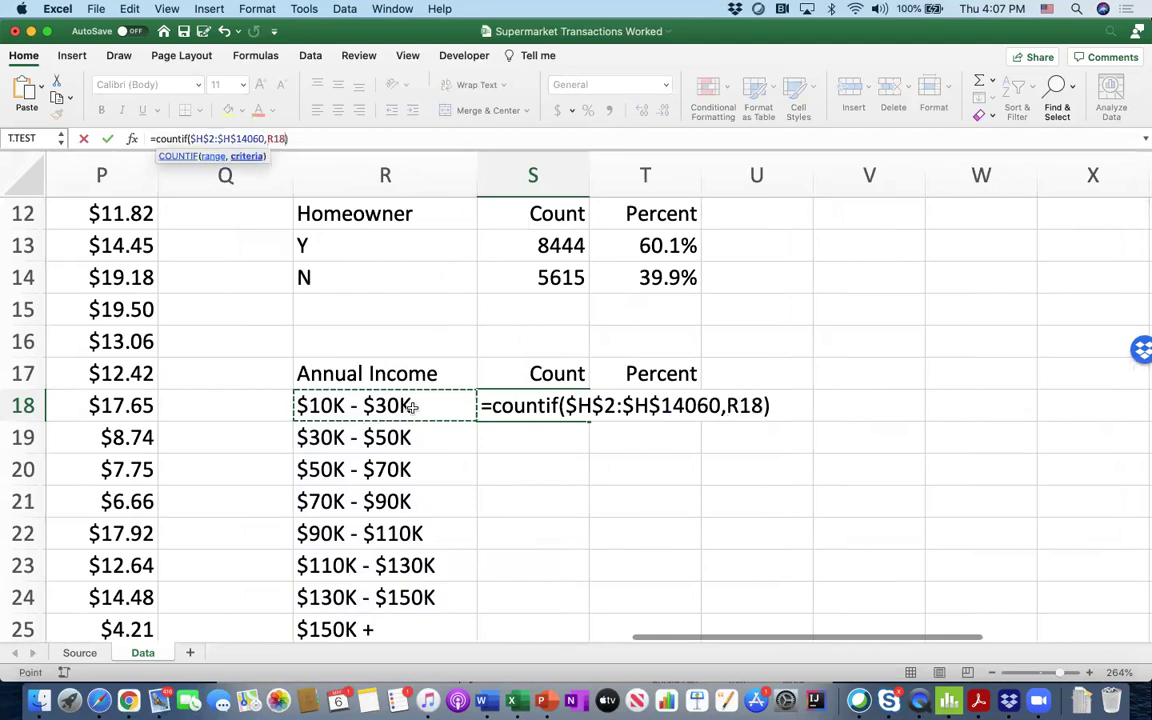
key(Return)
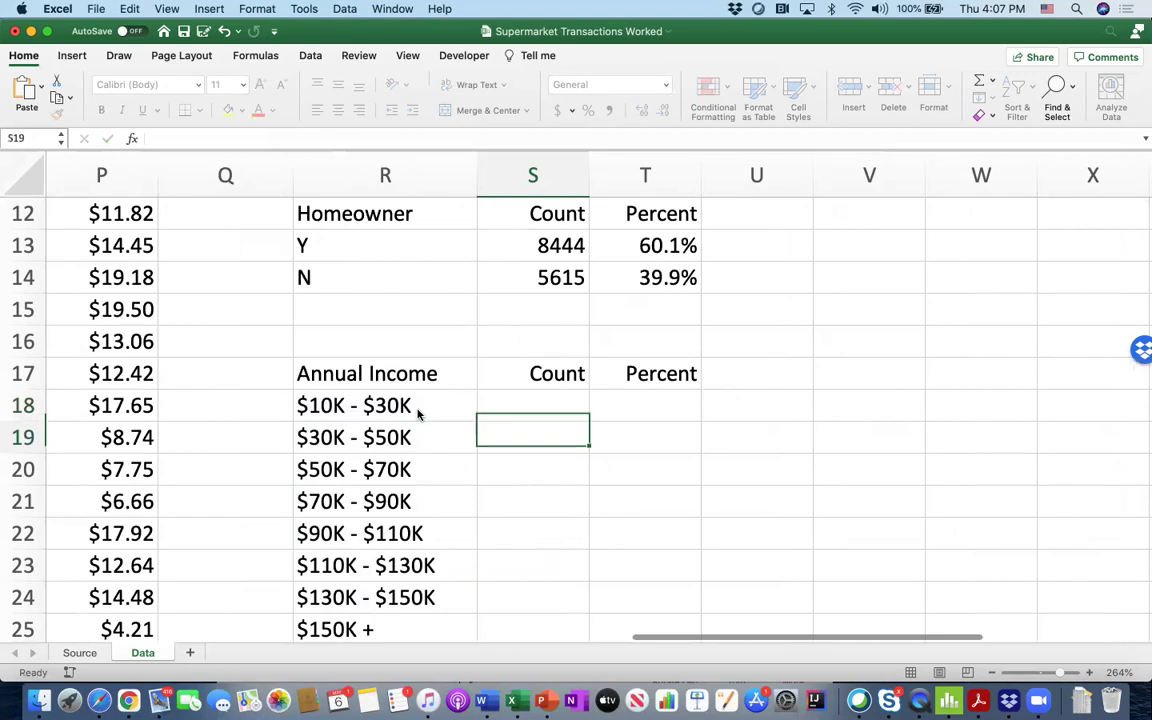
click(520, 402)
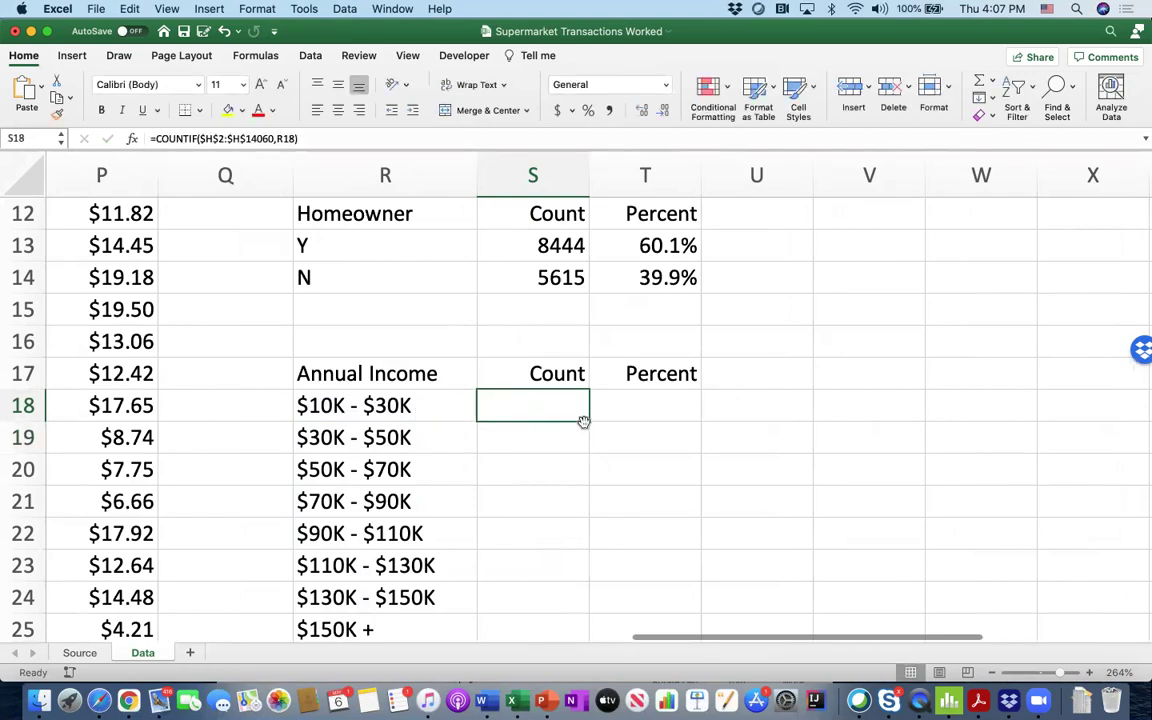
scroll(584, 421, down, 1)
drag(599, 381, 580, 604)
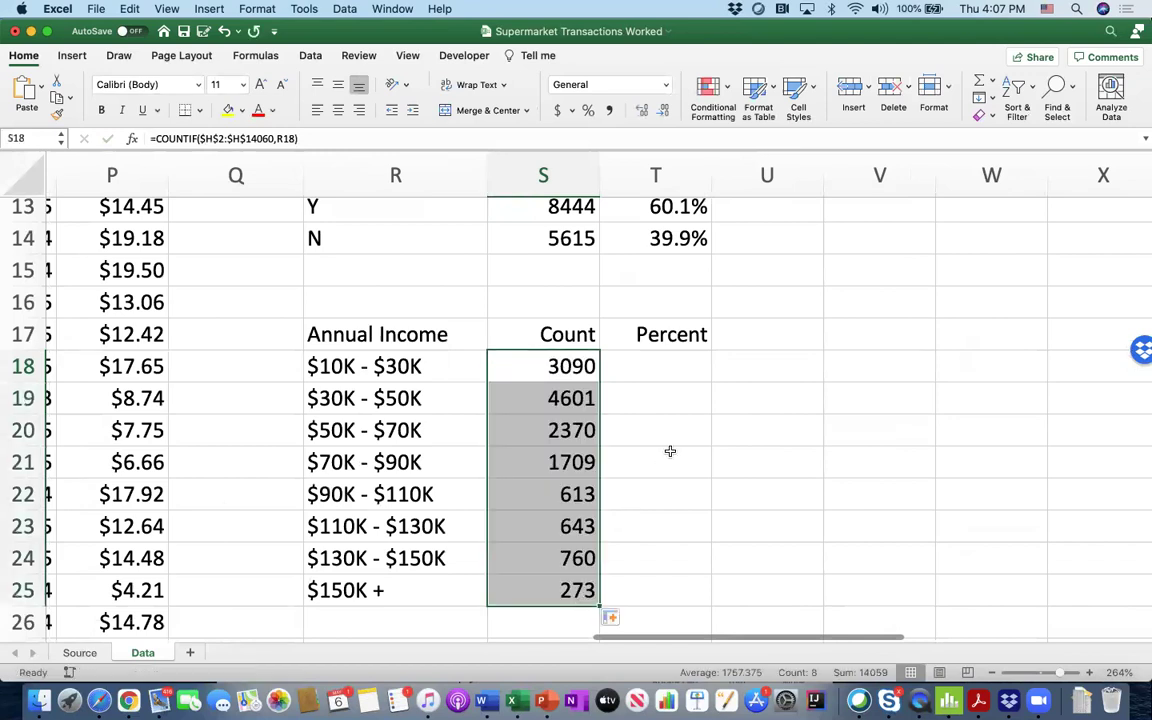
click(675, 366)
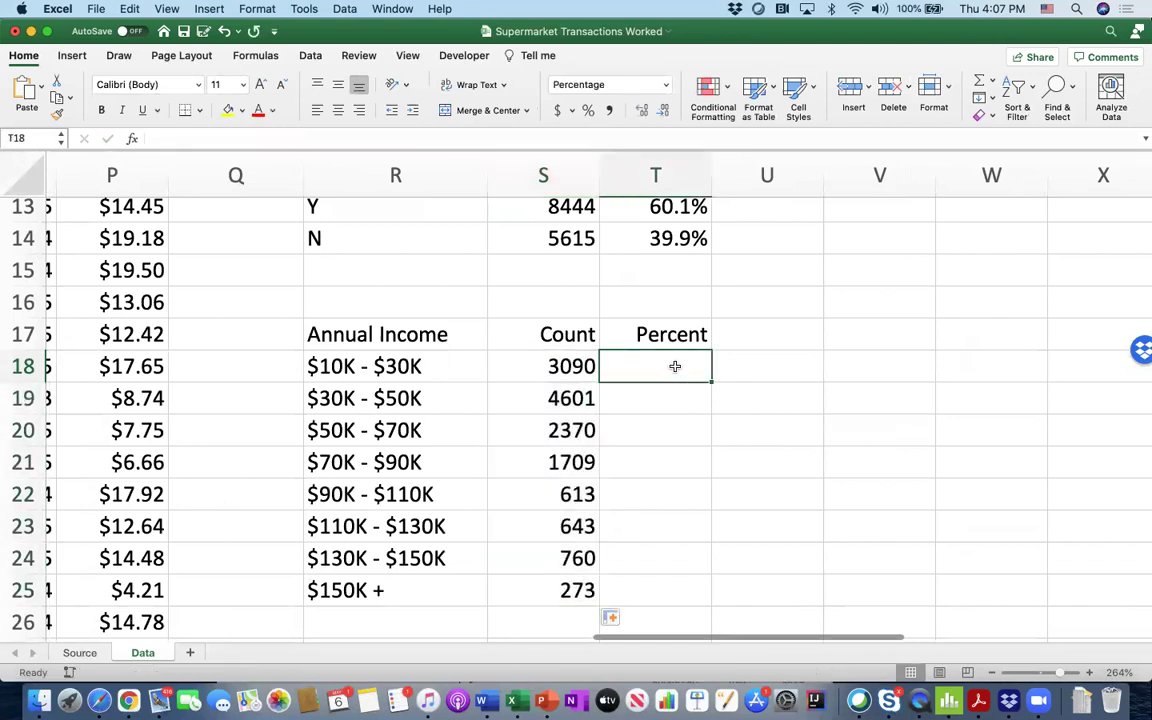
text(=)
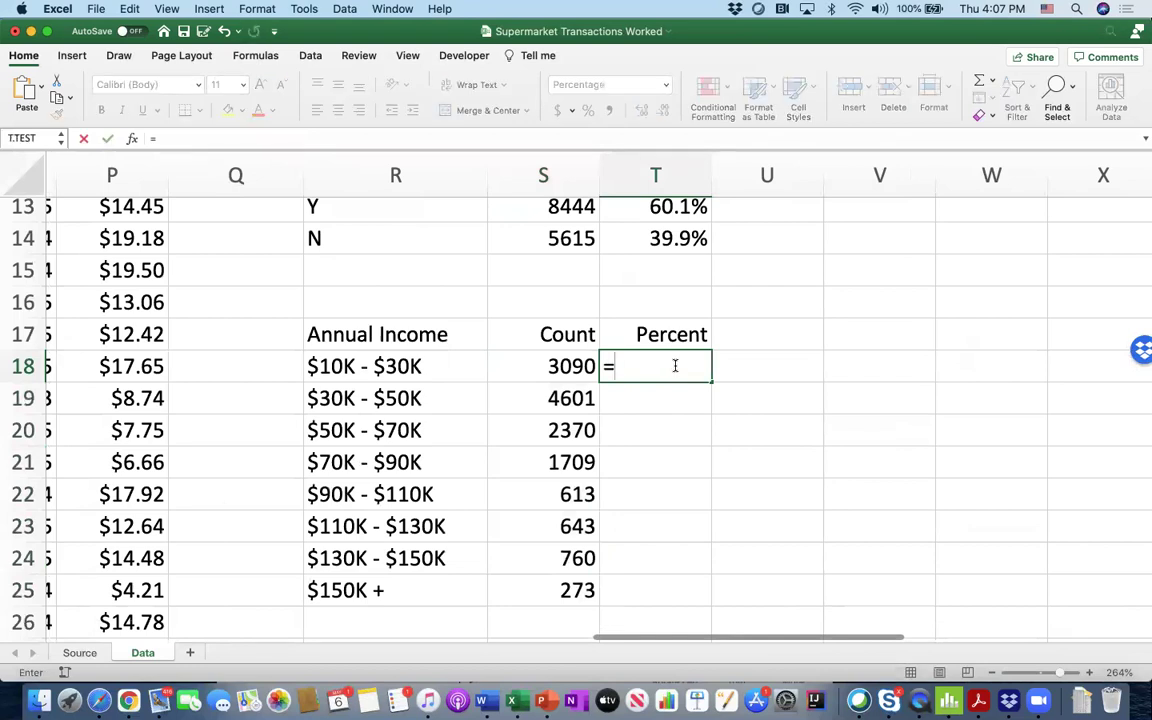
key(Escape)
Copy the homeowner percent formula from T14 to T18 in the Annual Income table
scroll(675, 310, up, 2)
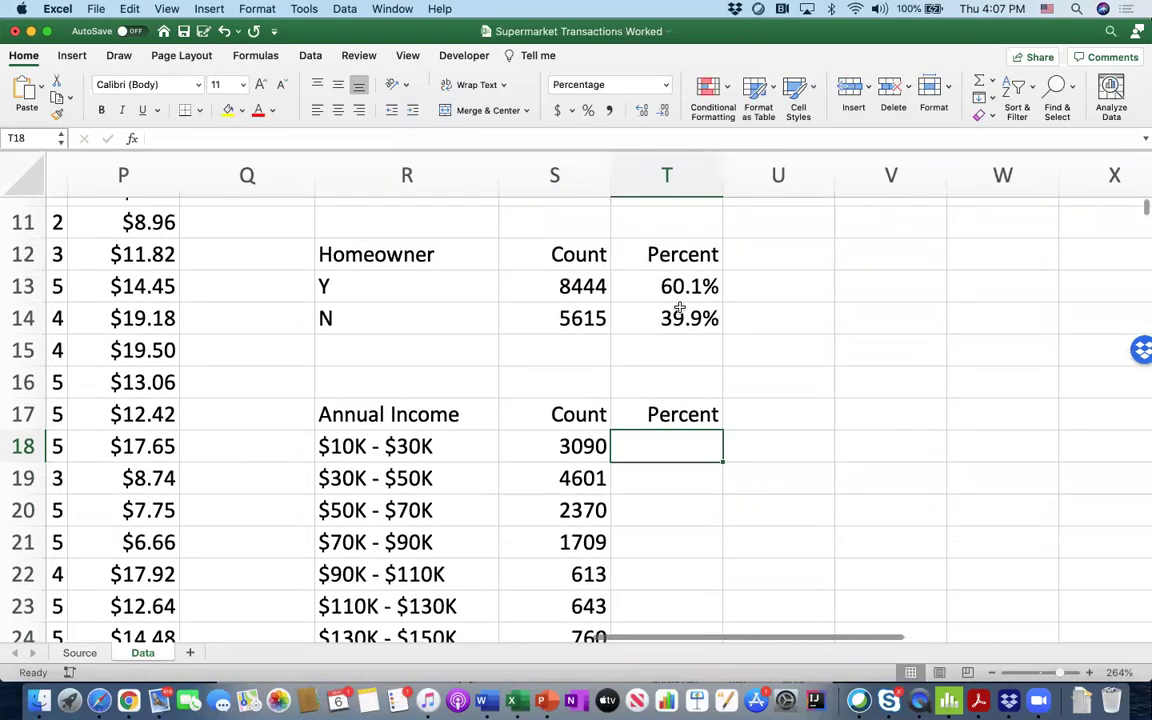
click(676, 318)
key(super+c)
click(666, 445)
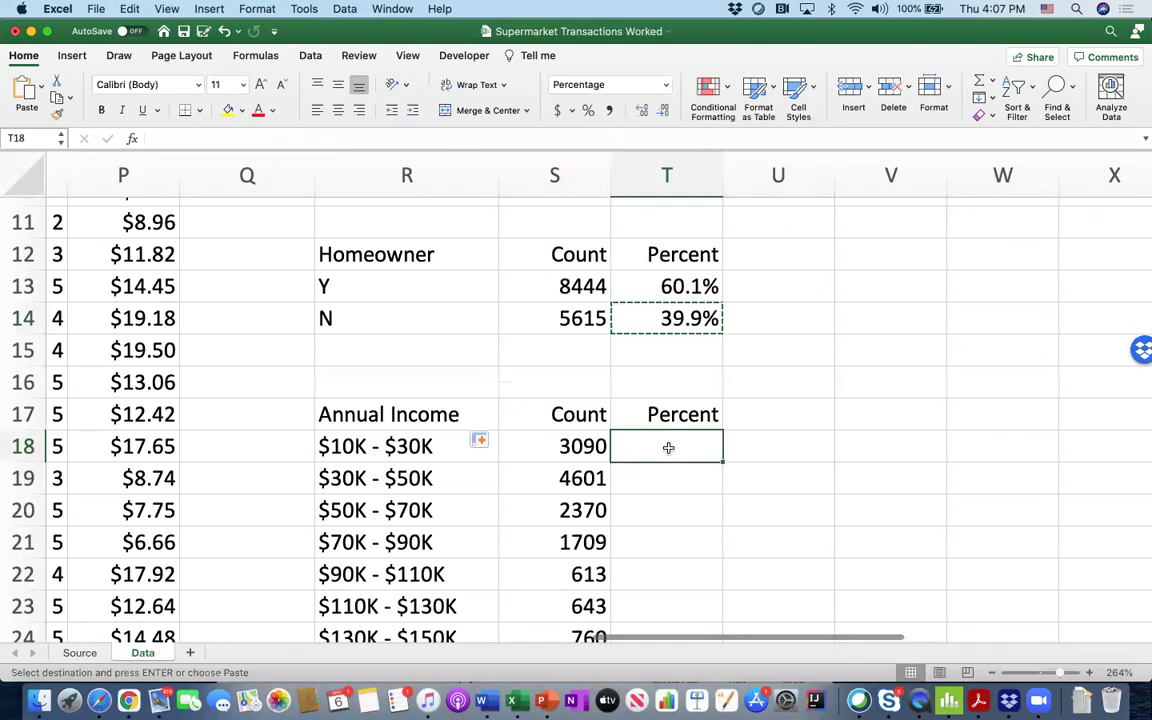
key(super+v)
key(Escape)
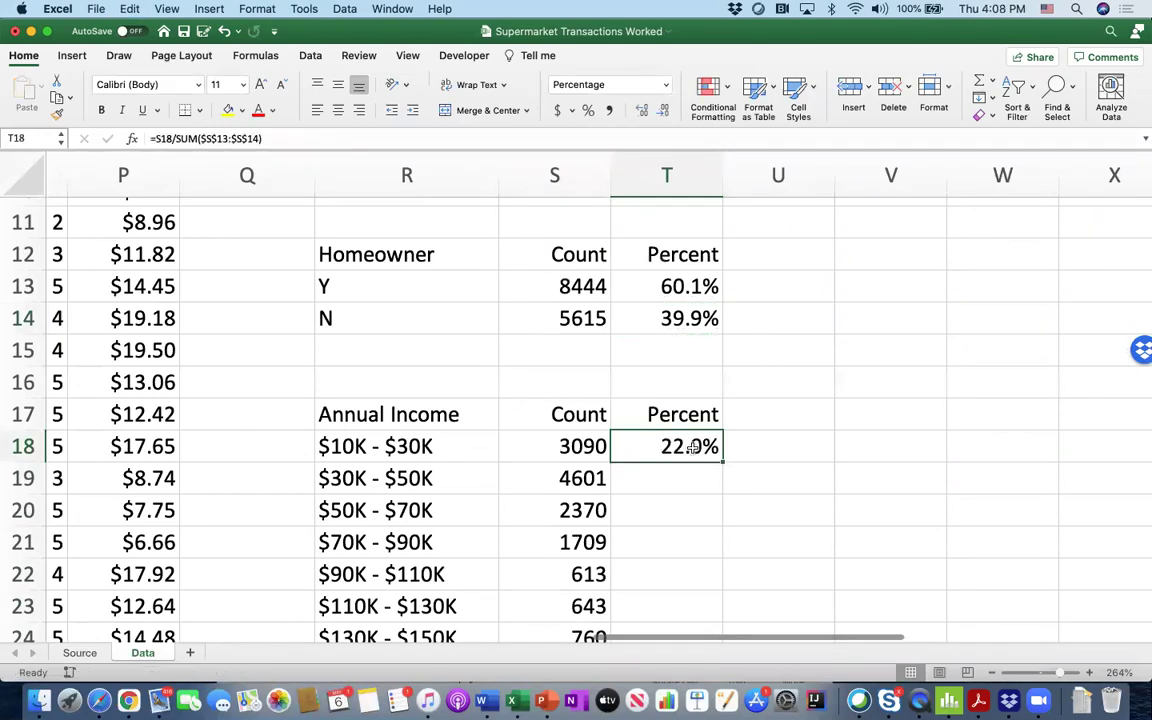
Change the sum range in T18's percent formula to the annual income counts, $S$18:$S$25
click(293, 138)
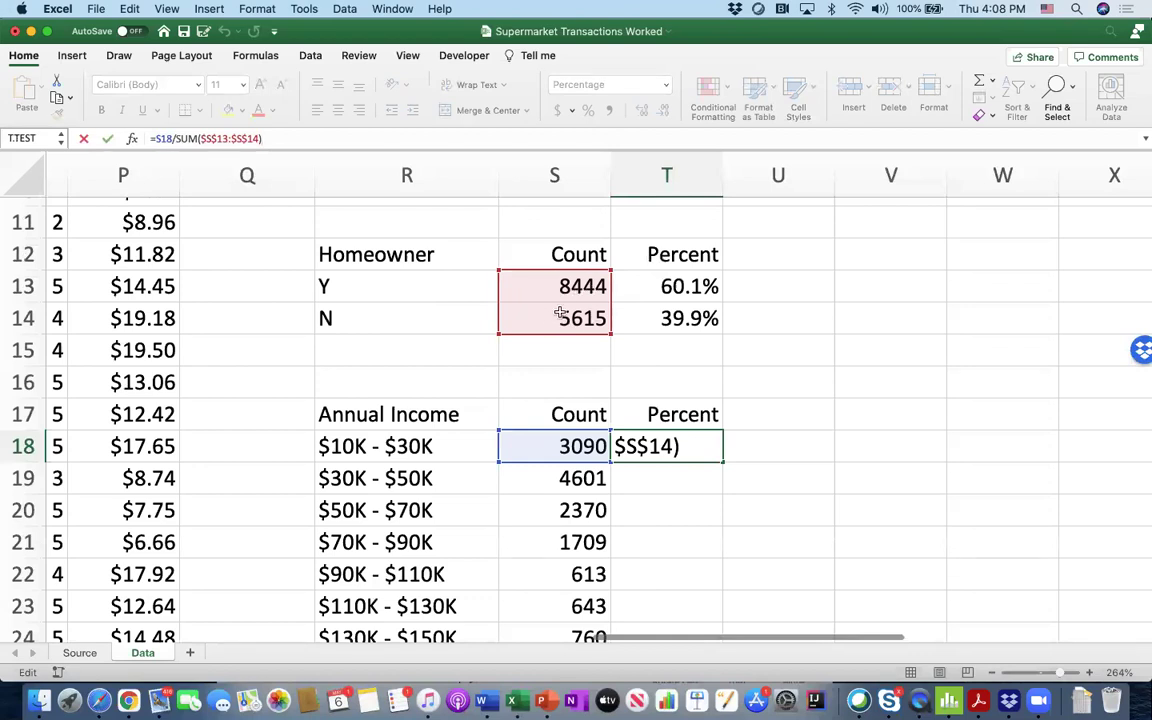
scroll(560, 312, down, 2)
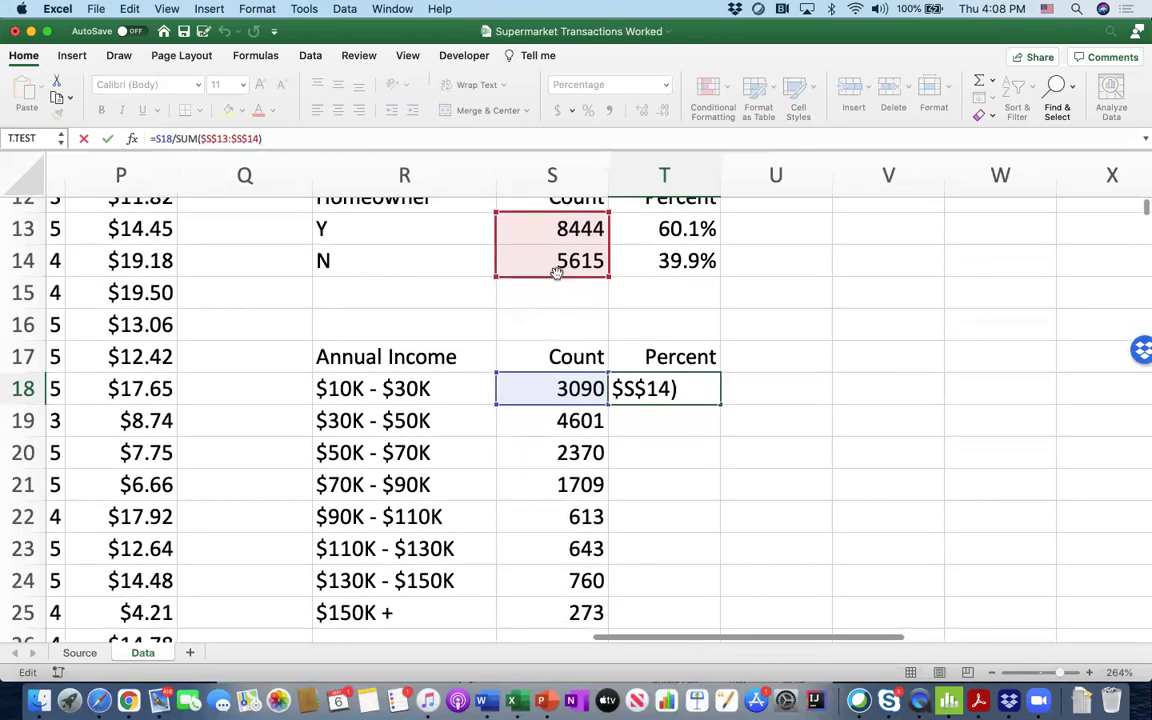
drag(556, 272, 558, 437)
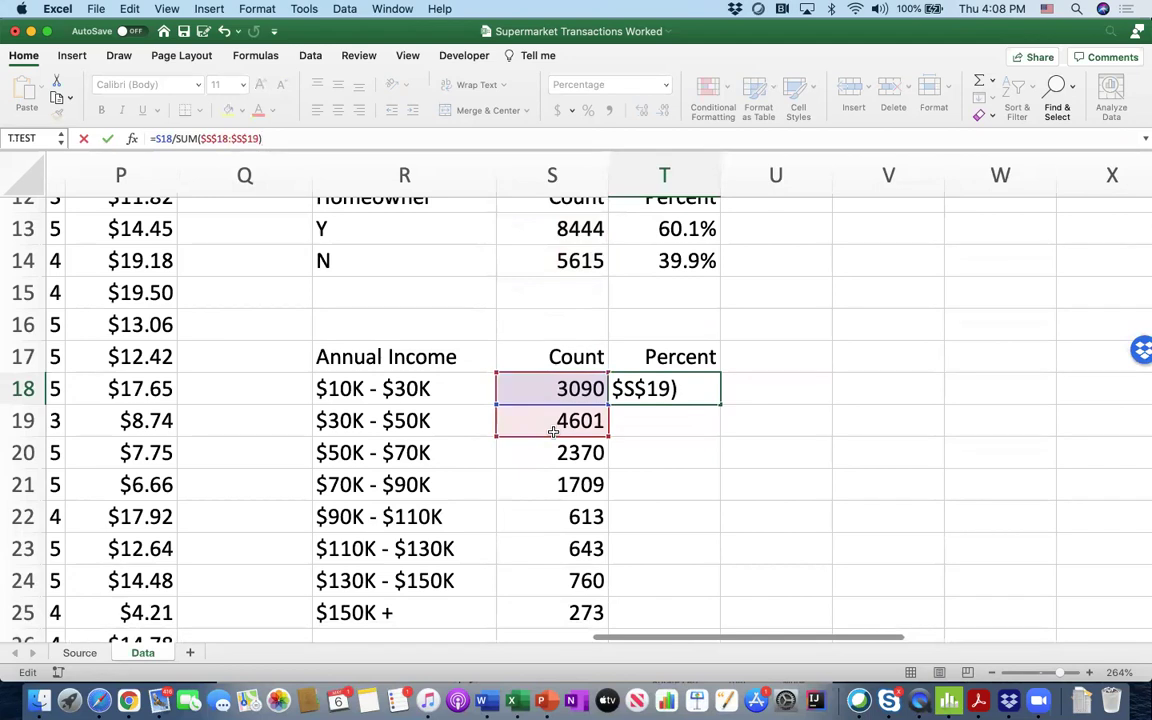
scroll(556, 437, down, 2)
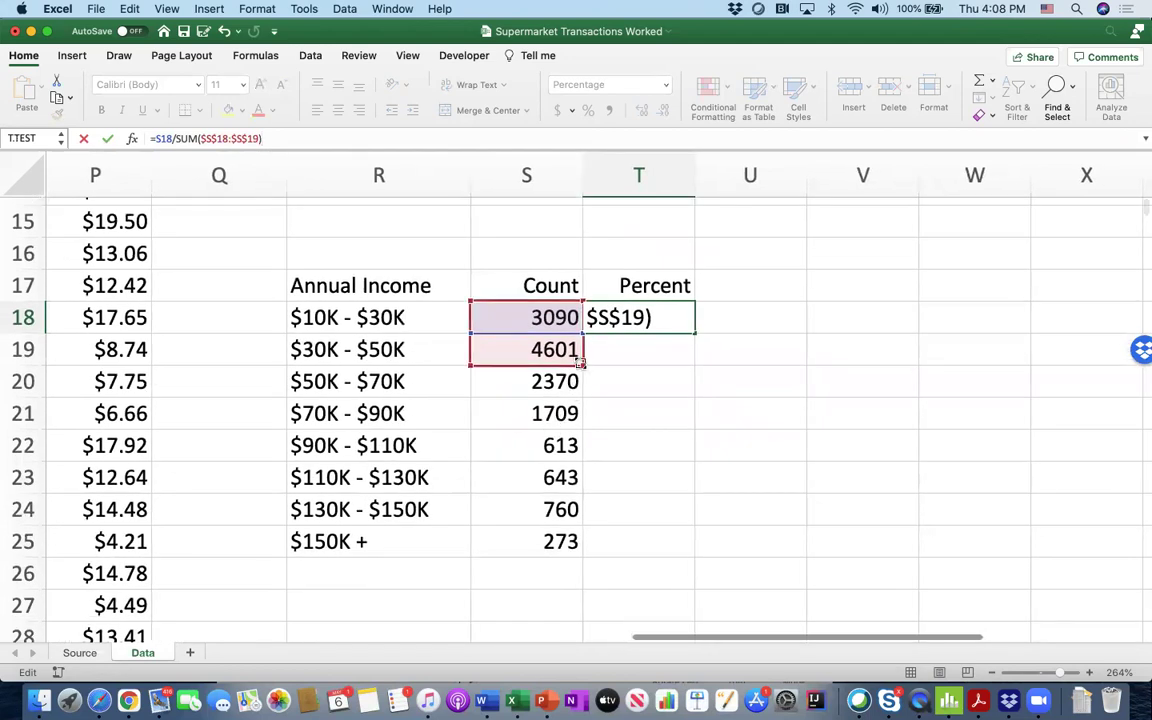
drag(580, 363, 580, 561)
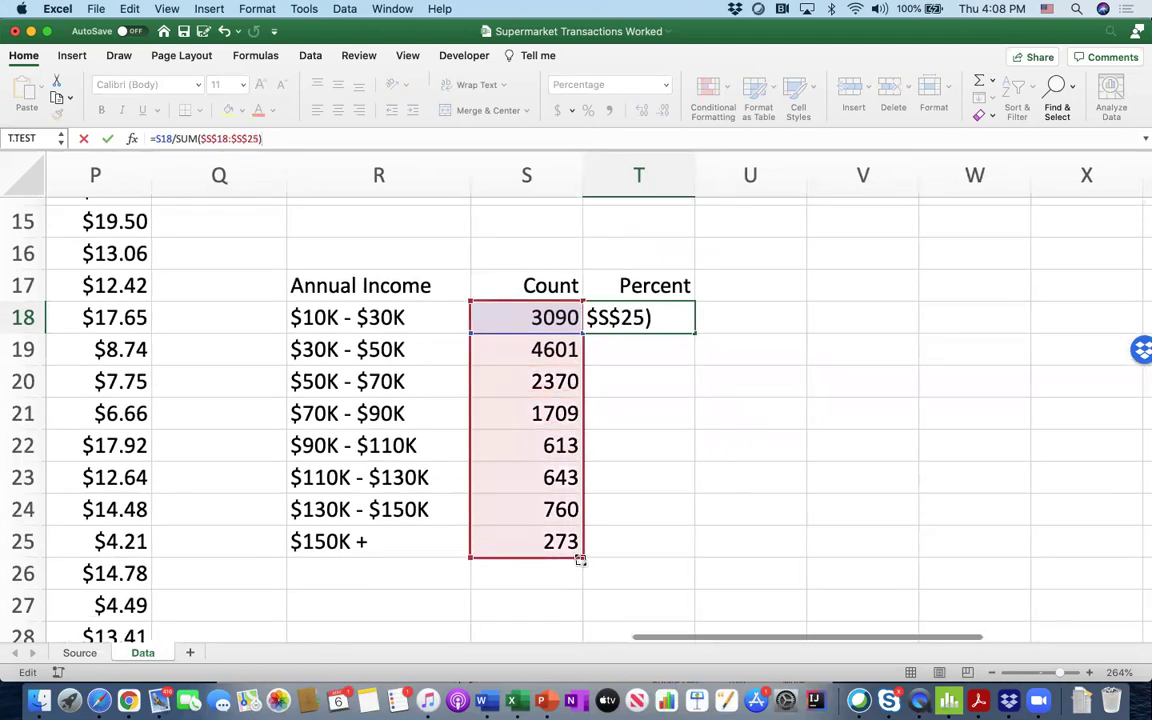
key(Return)
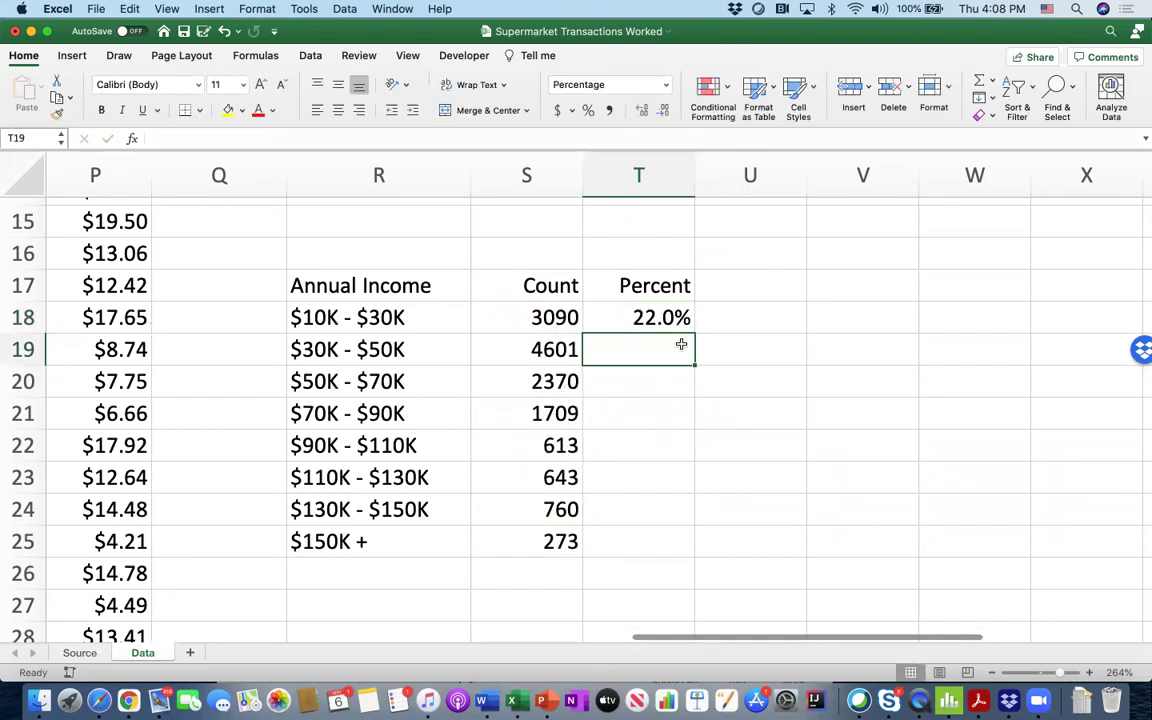
Fill the annual income percent formula from T18 down to T25
click(666, 316)
drag(695, 332, 686, 550)
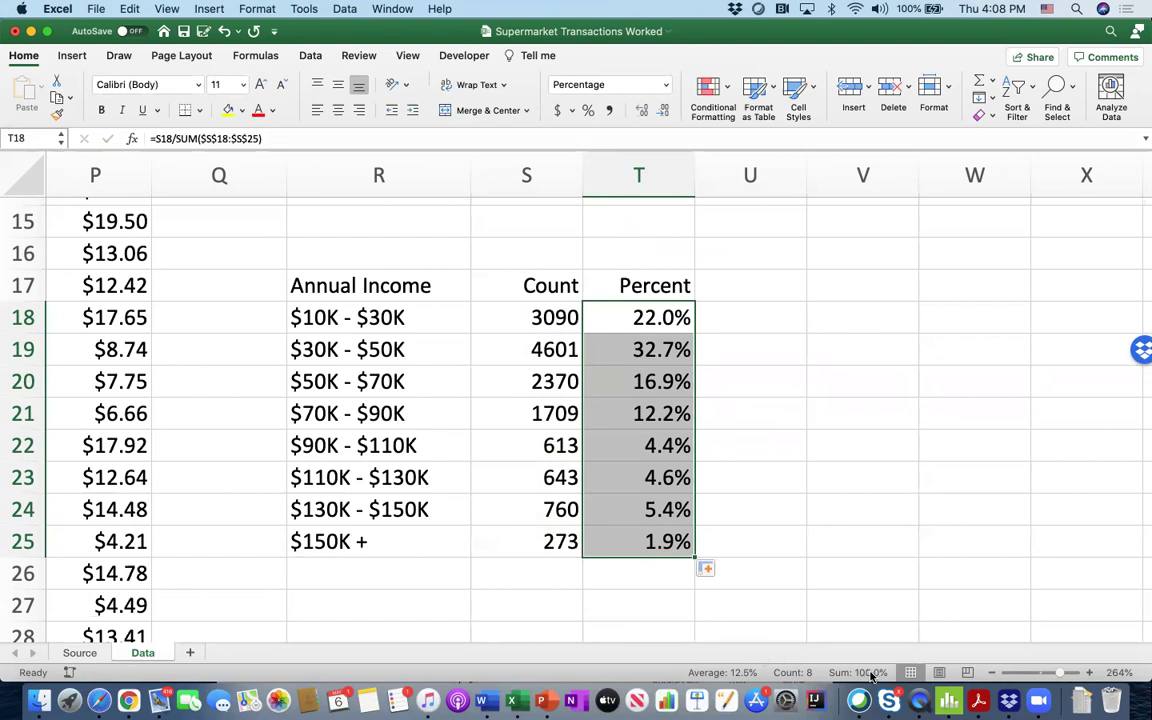
scroll(738, 411, down, 5)
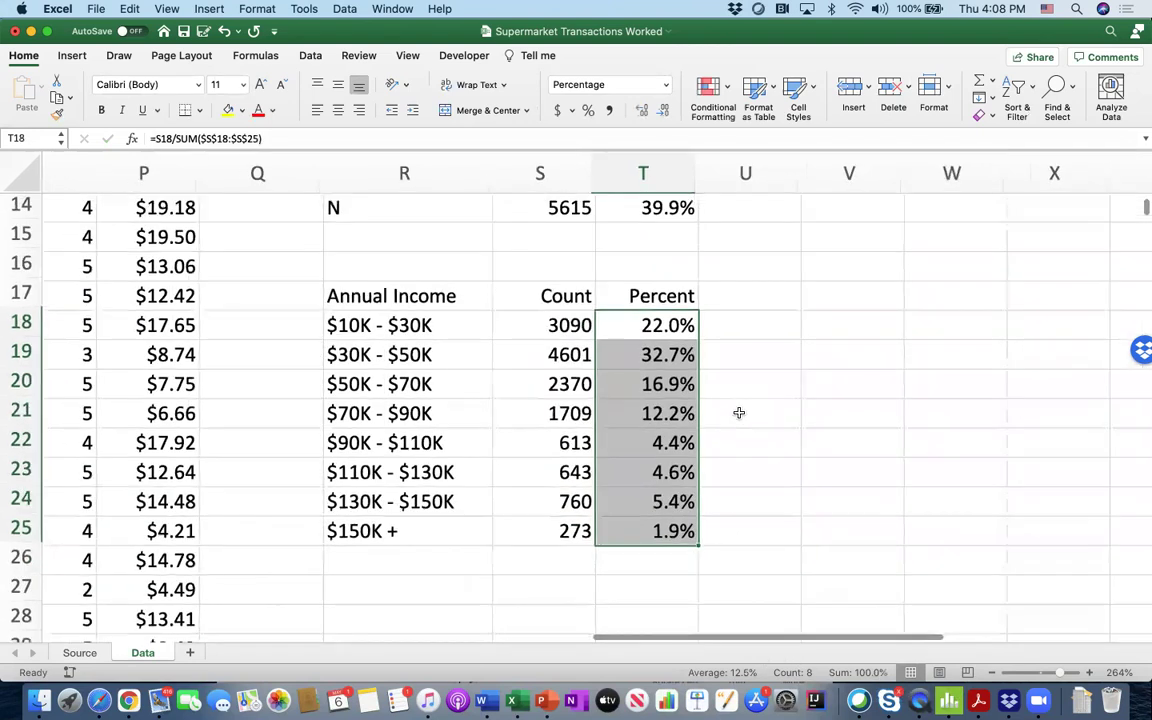
scroll(738, 413, down, 5)
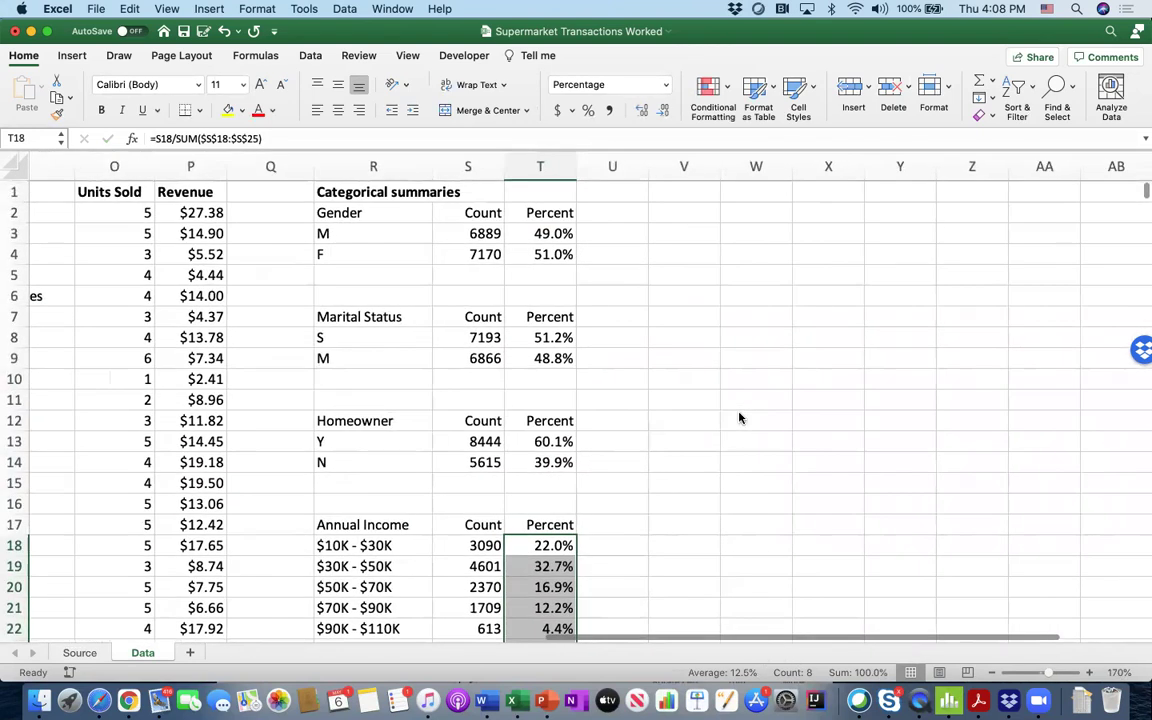
click(713, 336)
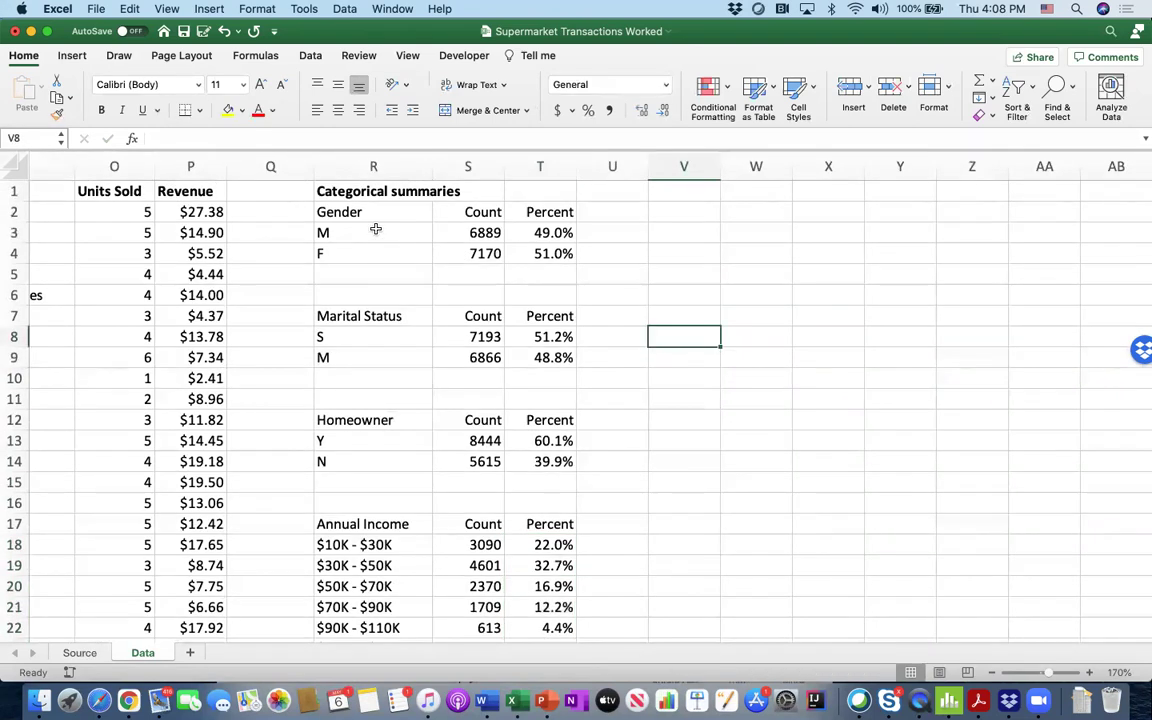
drag(377, 230, 462, 252)
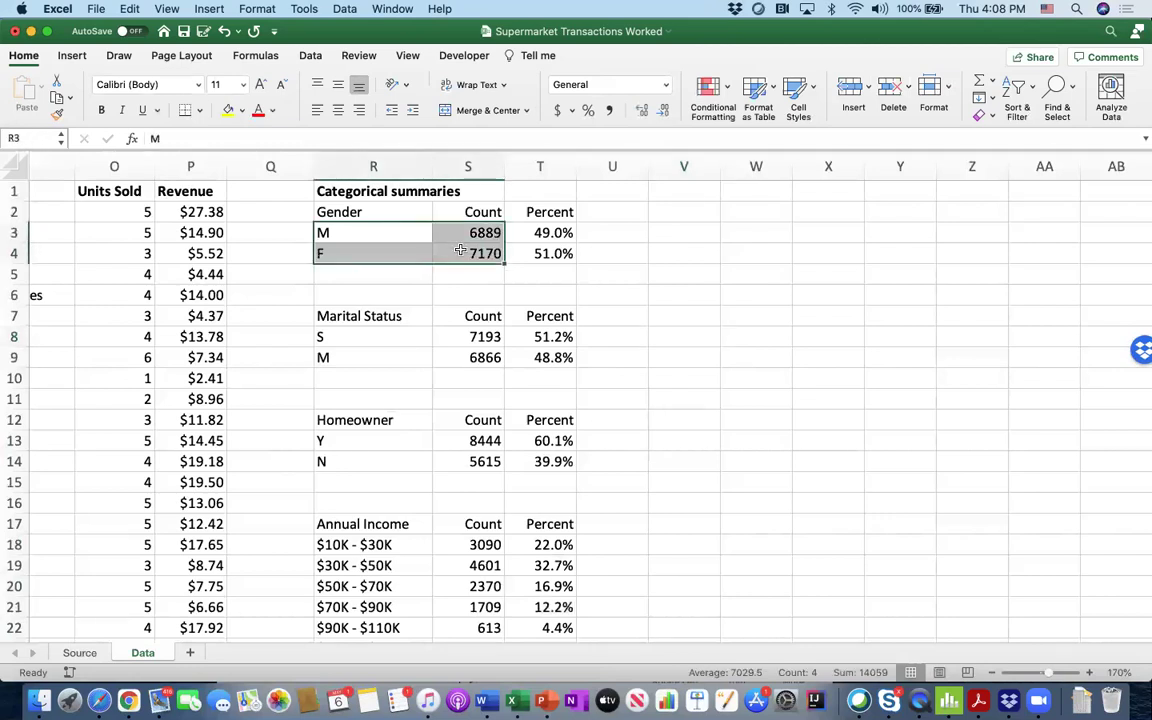
click(76, 55)
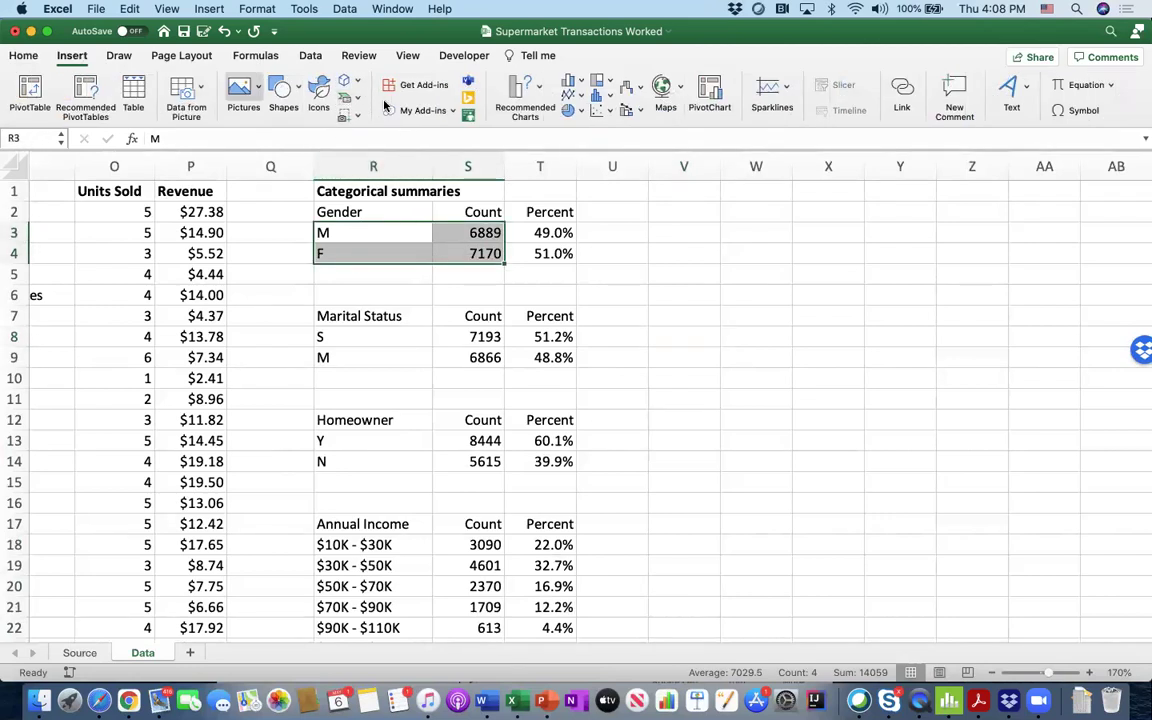
click(520, 94)
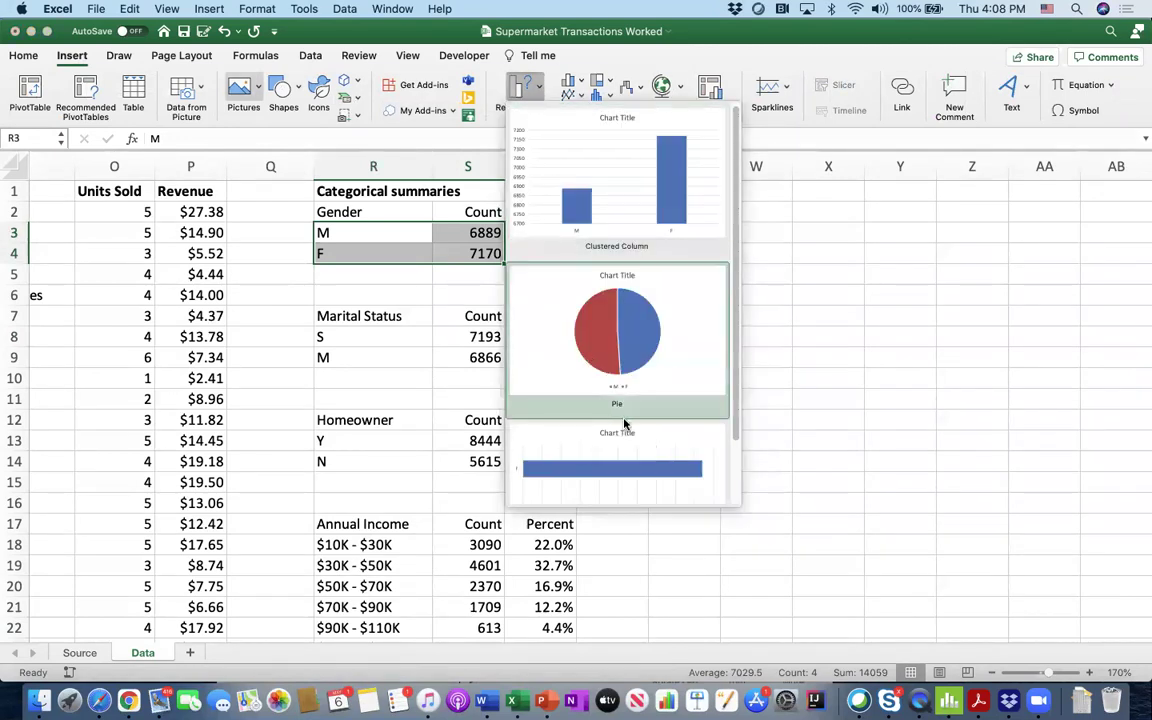
scroll(590, 365, down, 2)
scroll(590, 365, up, 2)
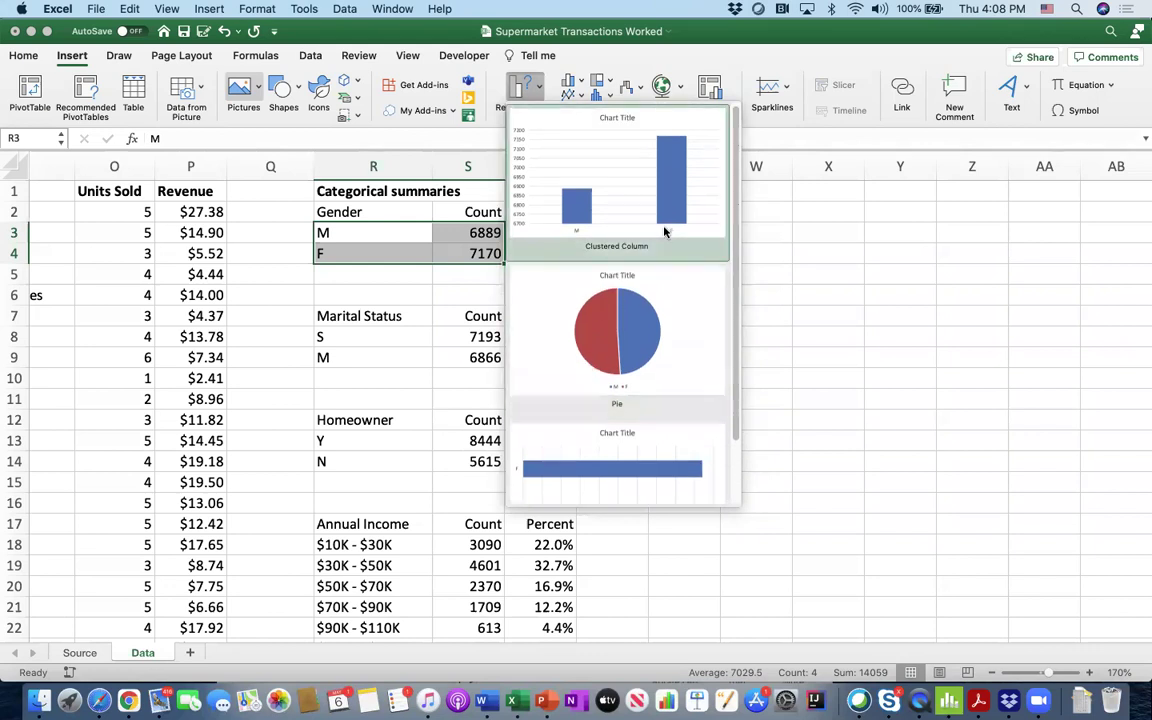
key(Escape)
Insert a recommended clustered column chart of the gender counts in R2:S4 and place it beside the summaries, over columns U to AB
drag(406, 213, 455, 247)
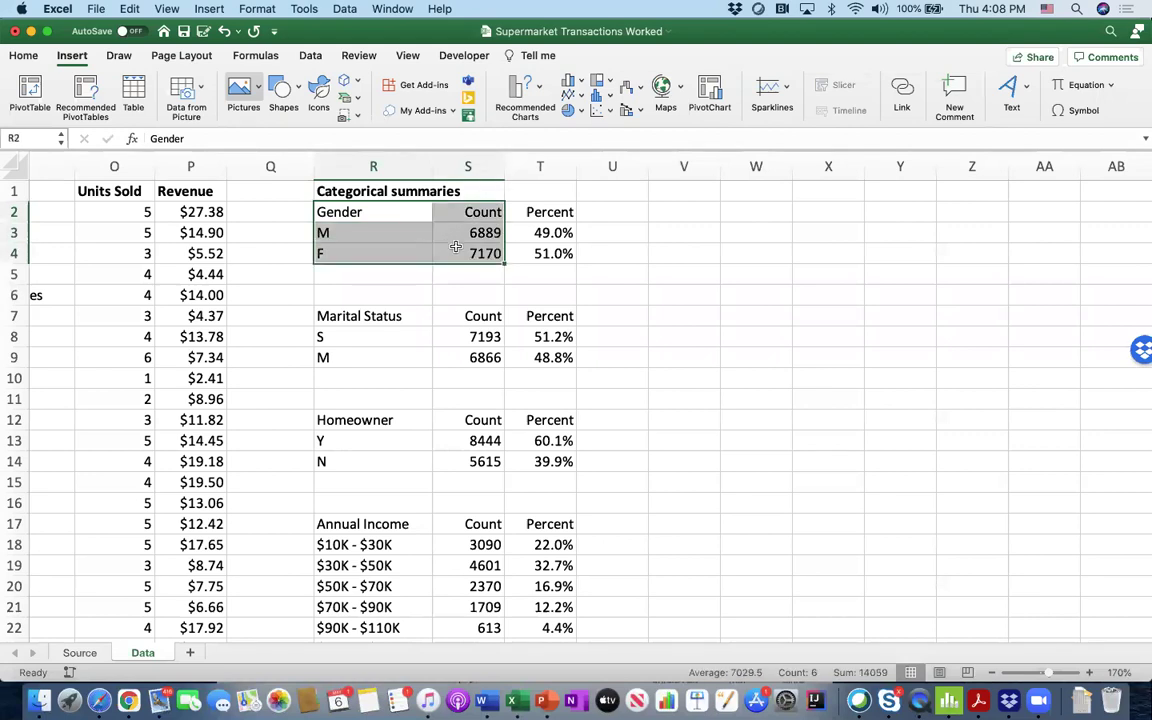
click(541, 103)
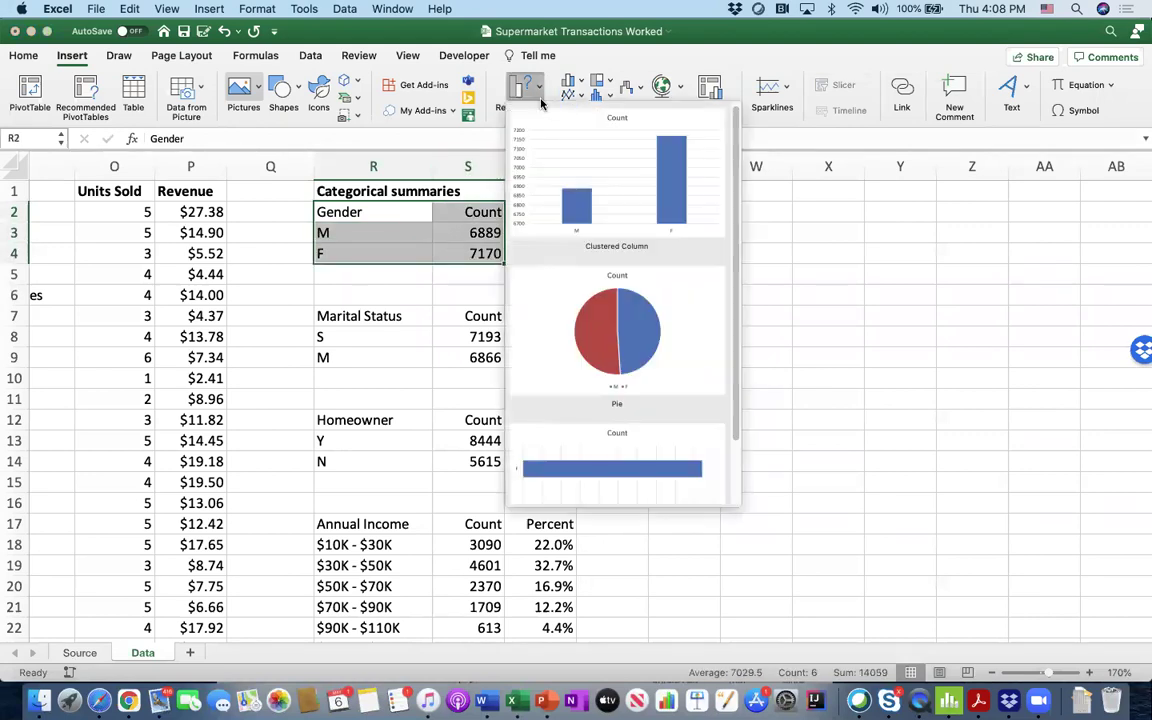
click(617, 224)
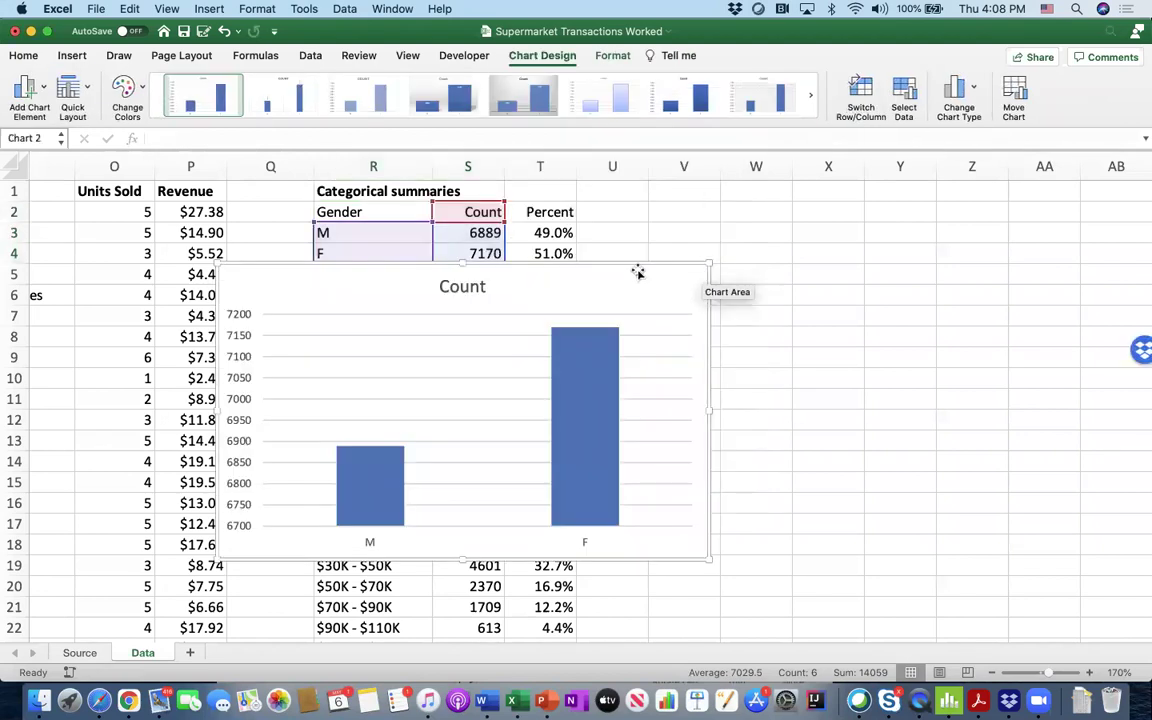
drag(638, 268, 1046, 195)
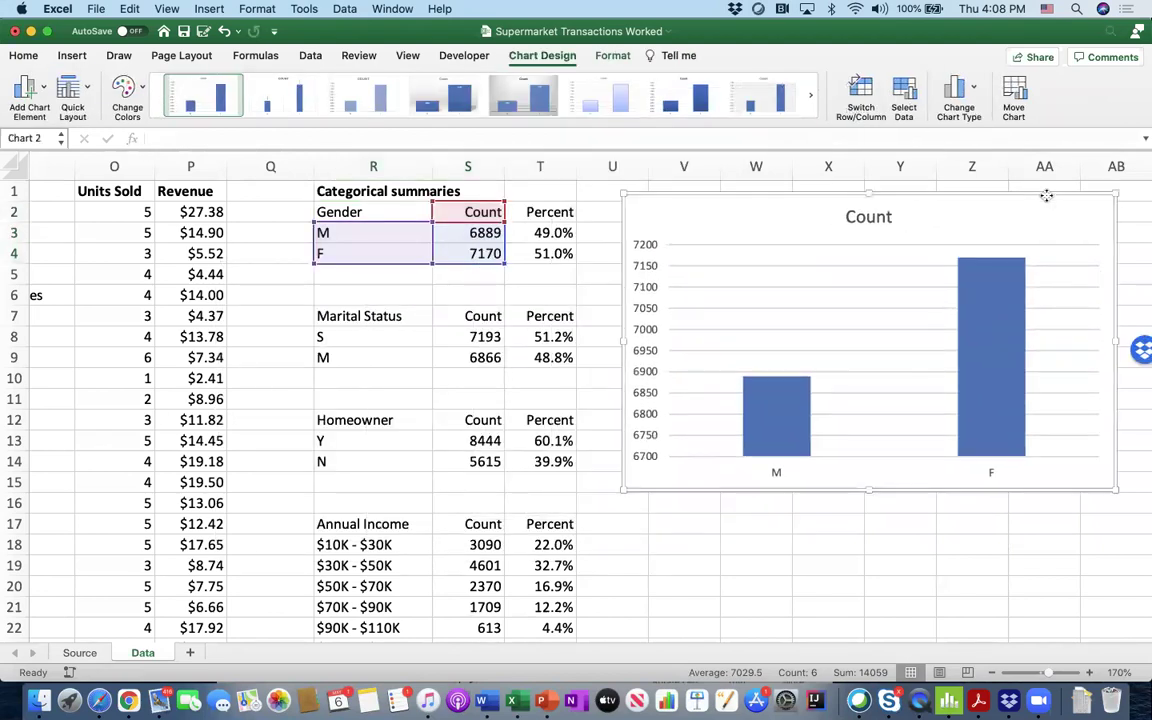
click(550, 297)
click(380, 235)
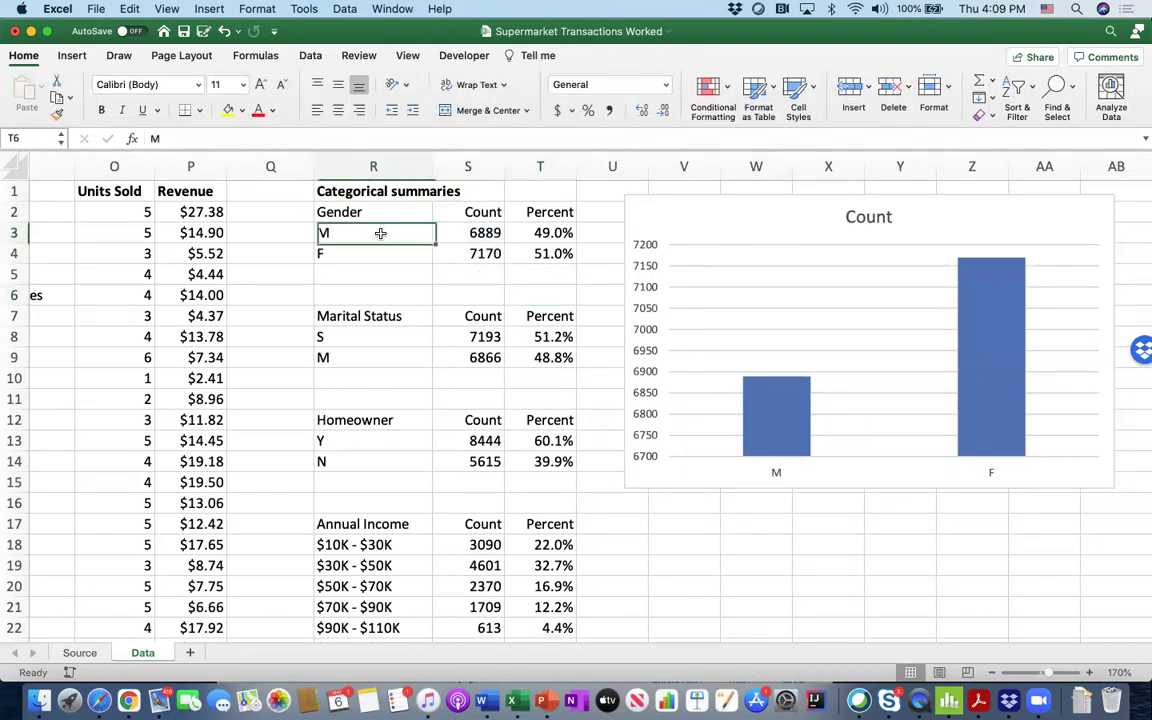
drag(380, 241, 380, 248)
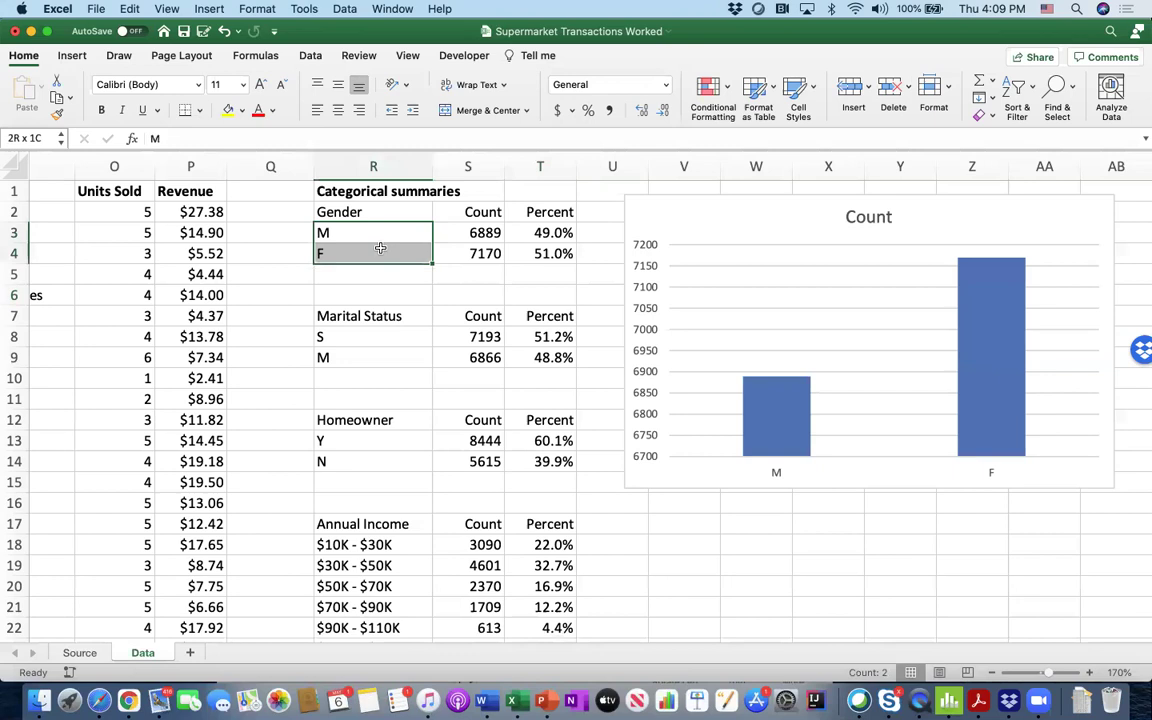
click(407, 240)
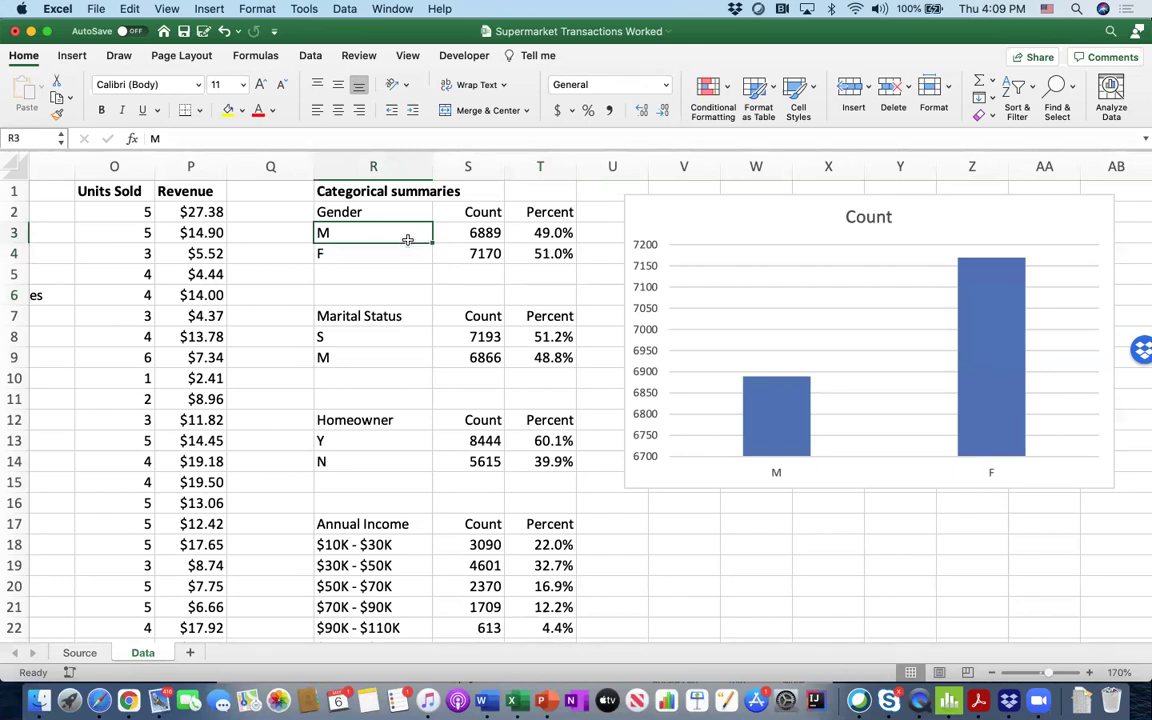
drag(462, 214, 462, 238)
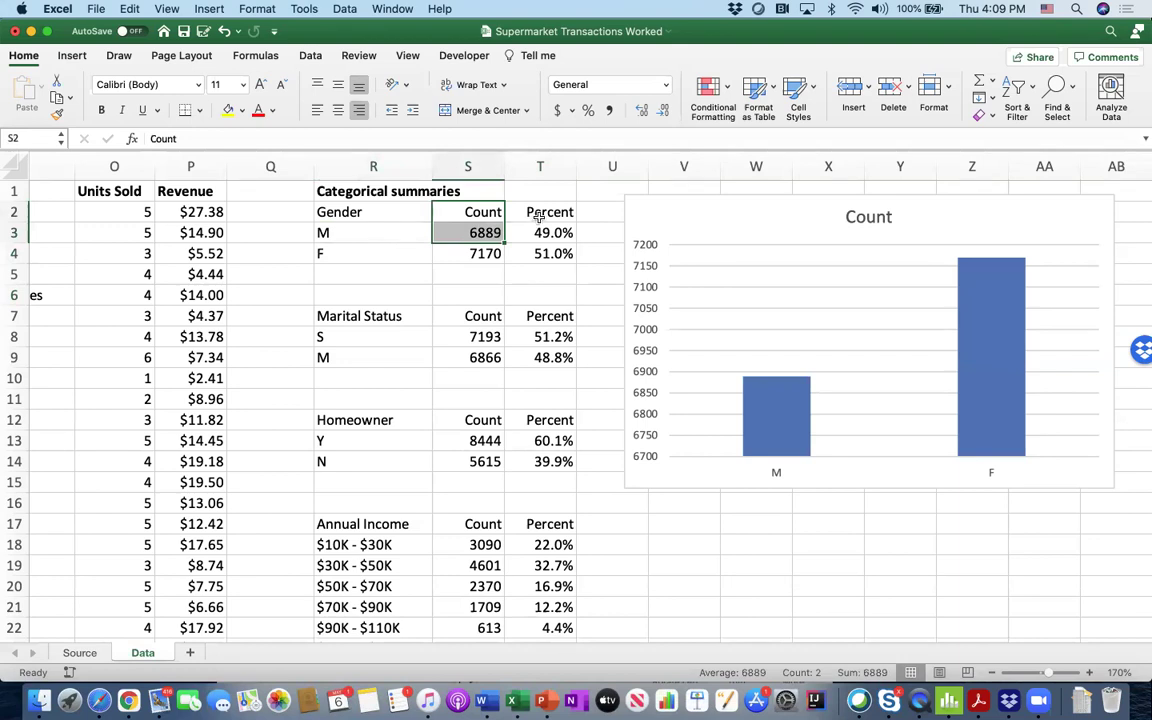
click(537, 221)
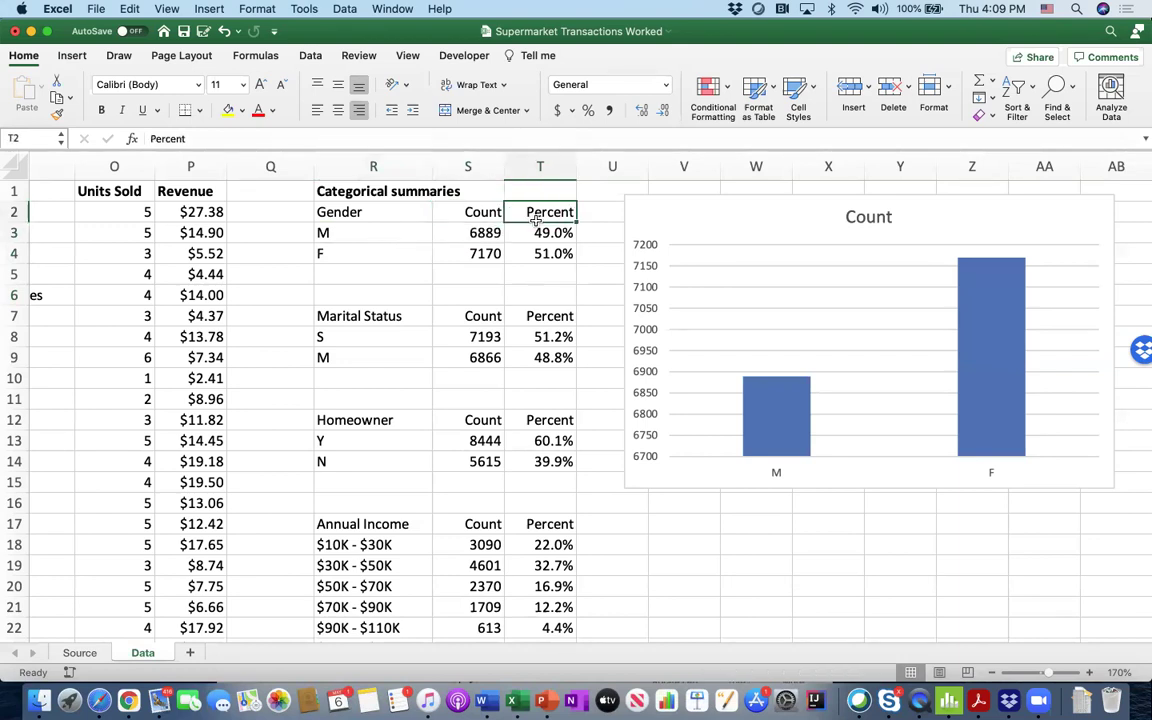
Insert a recommended clustered column chart of the gender percents from R3:R4 and T3:T4, and place it overlapping the lower part of the Count chart
click(396, 236)
drag(368, 240, 366, 253)
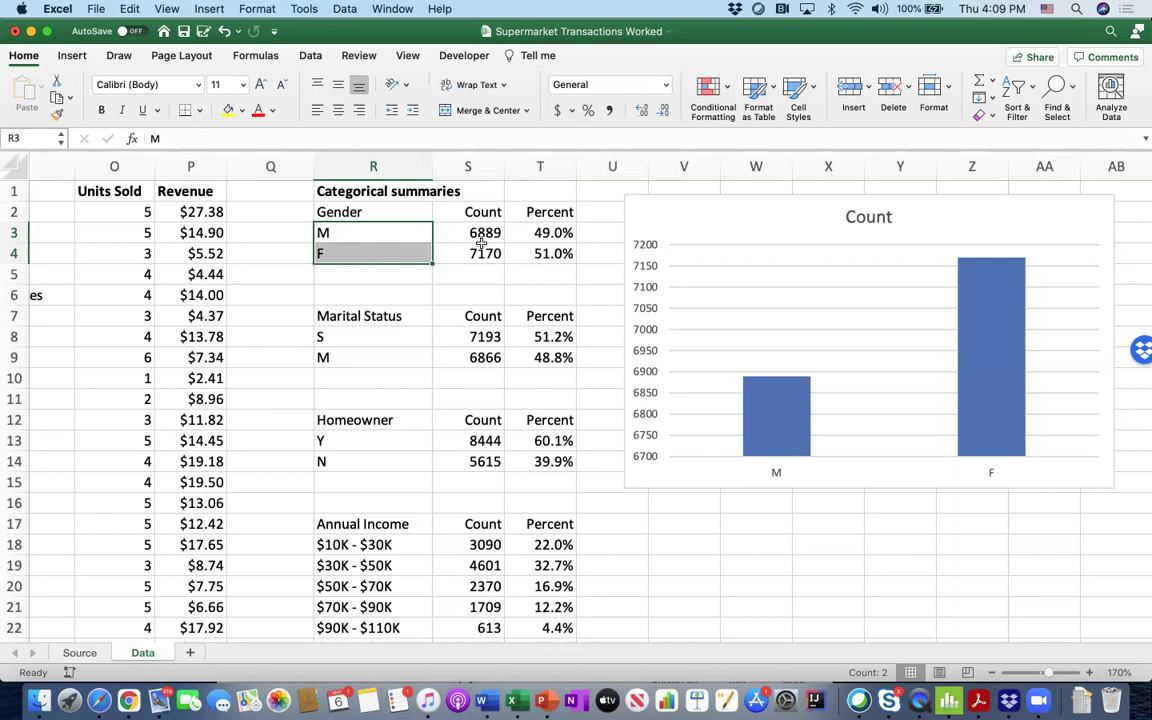
super+click(545, 233)
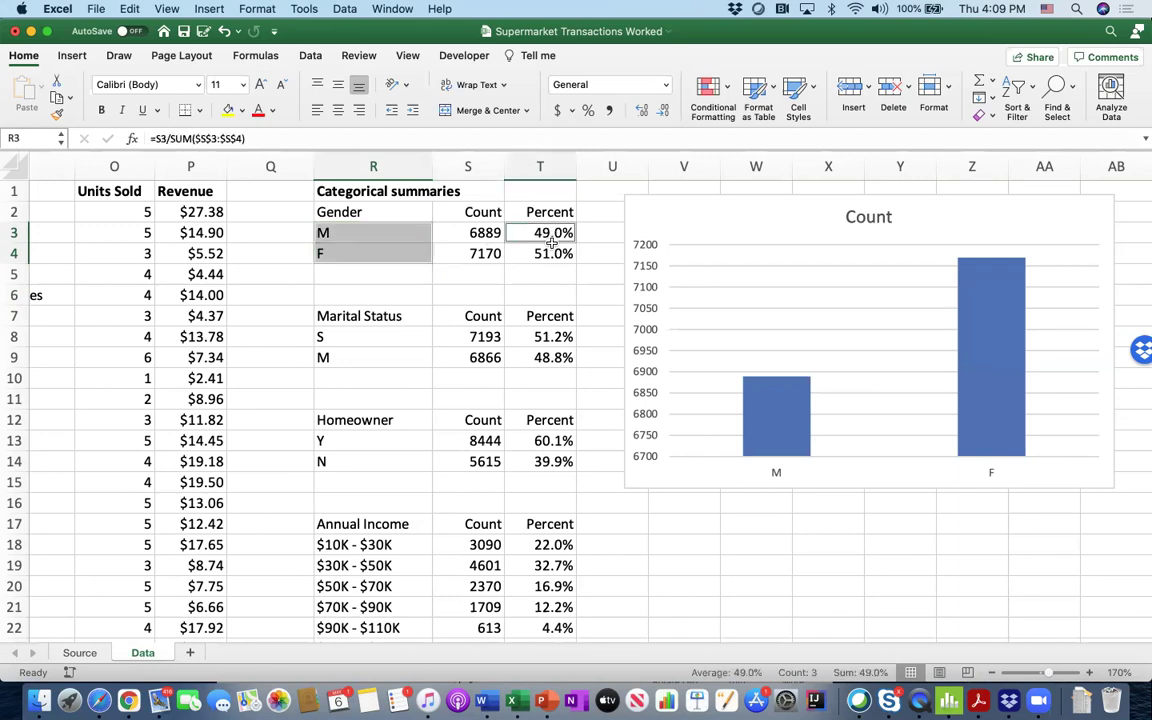
drag(551, 242, 549, 254)
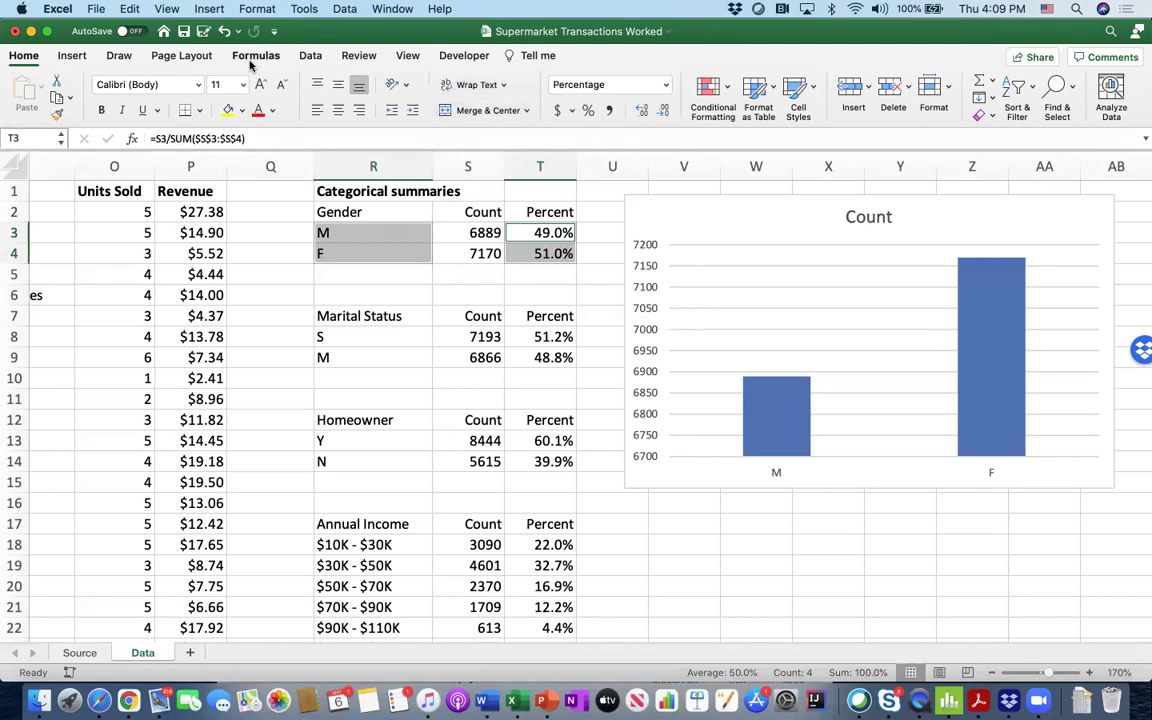
click(74, 57)
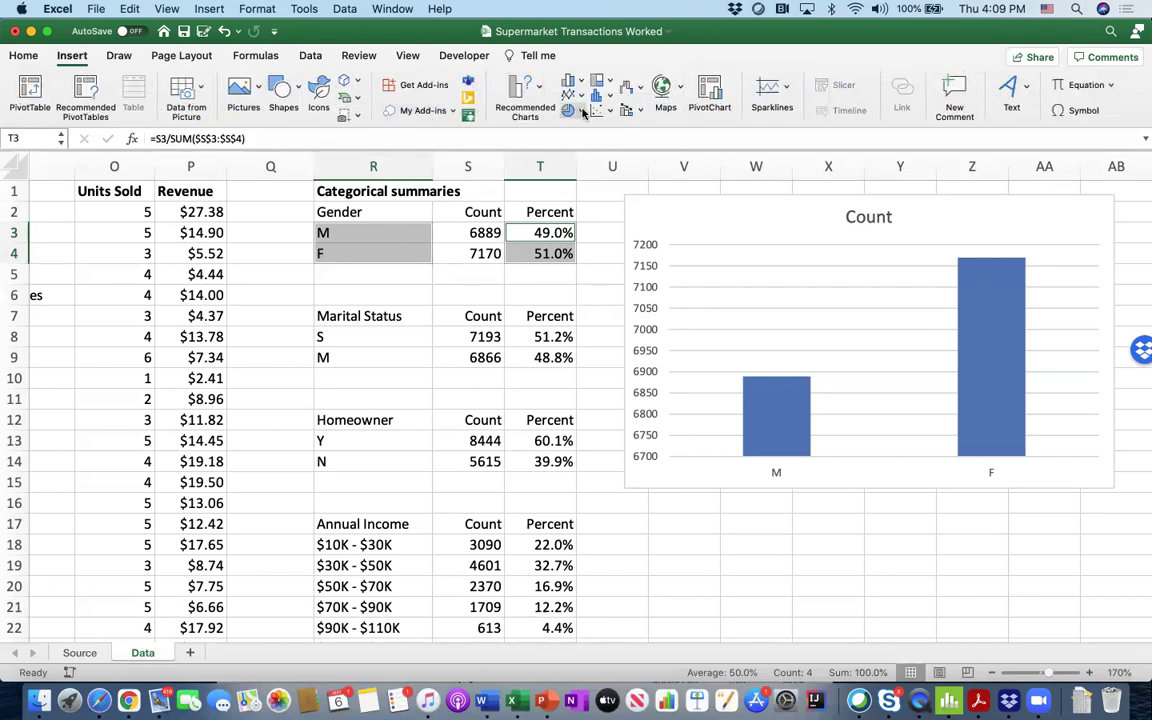
click(522, 88)
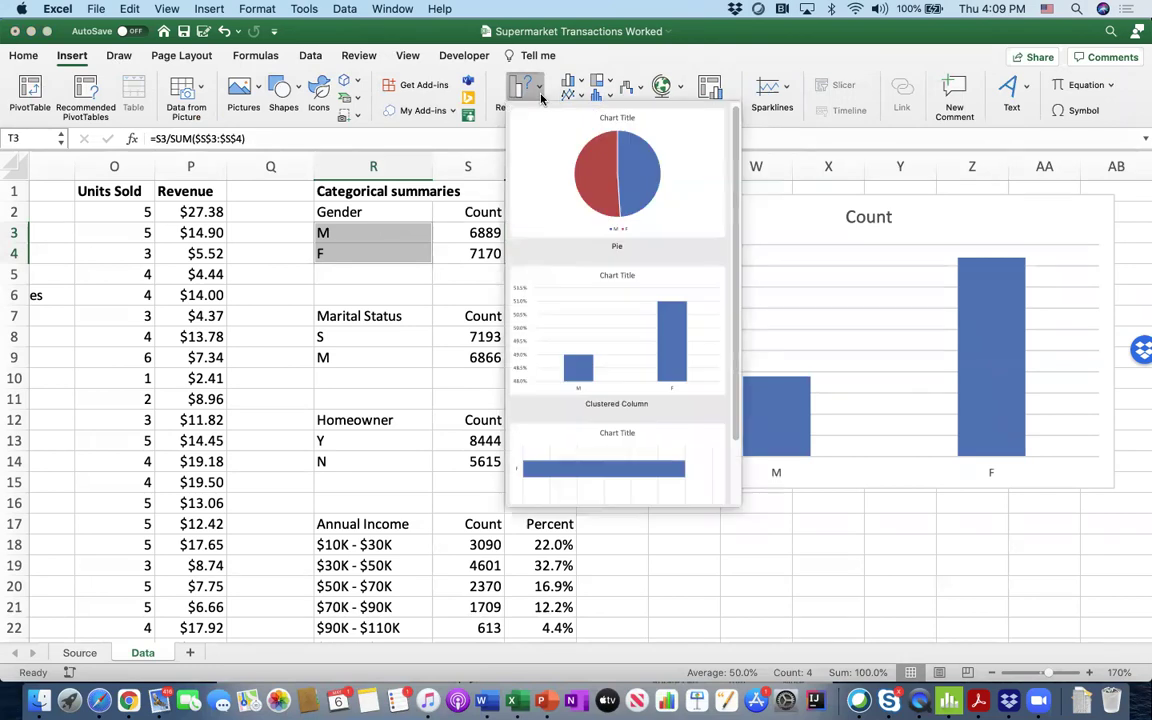
click(600, 329)
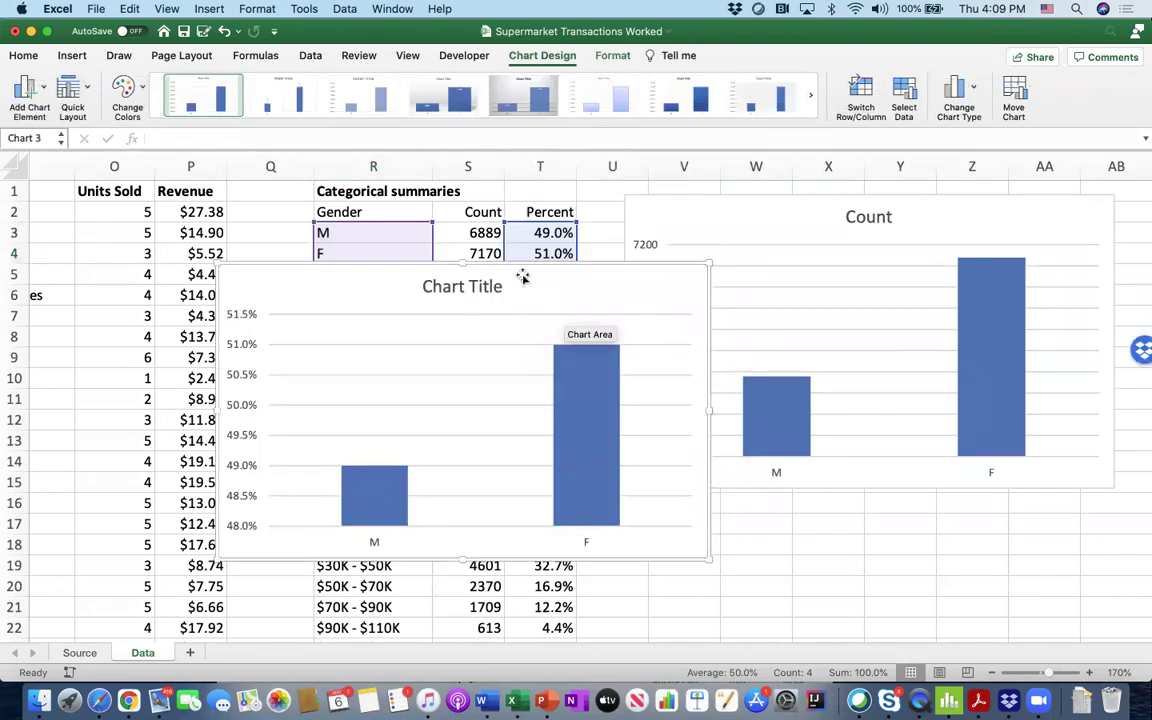
drag(524, 277, 948, 301)
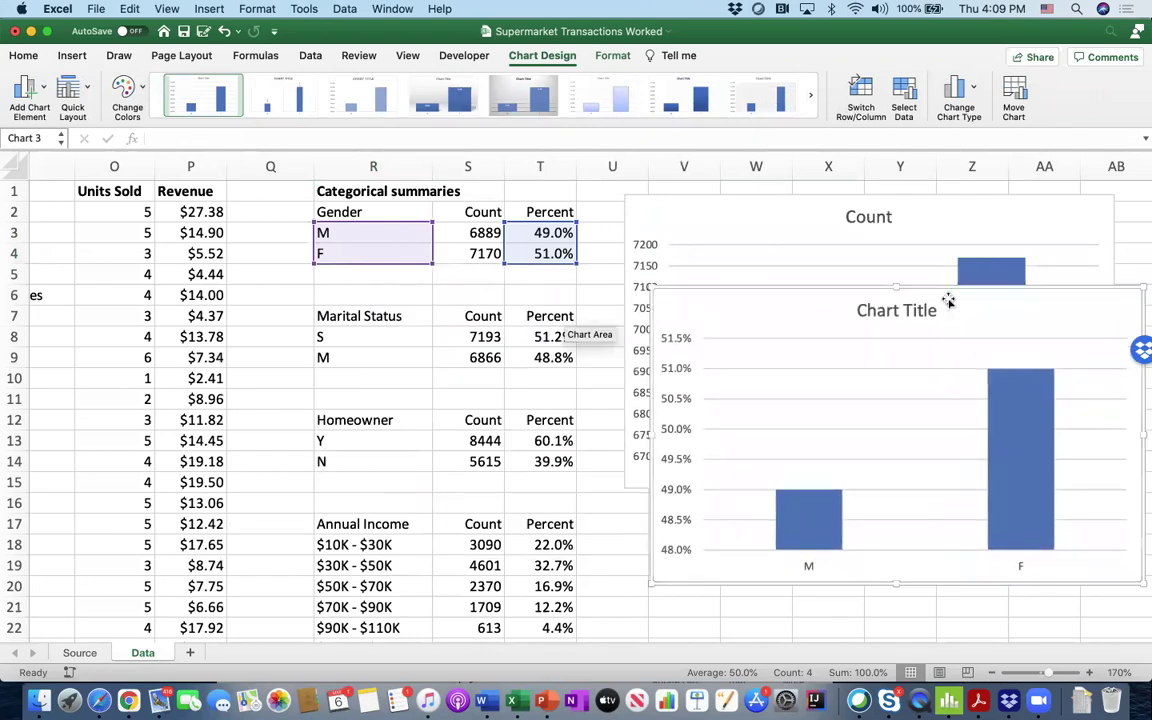
Insert a recommended pie chart of the gender percents from R3:R4 and T3:T4, and place it over the gender percent column chart
click(538, 323)
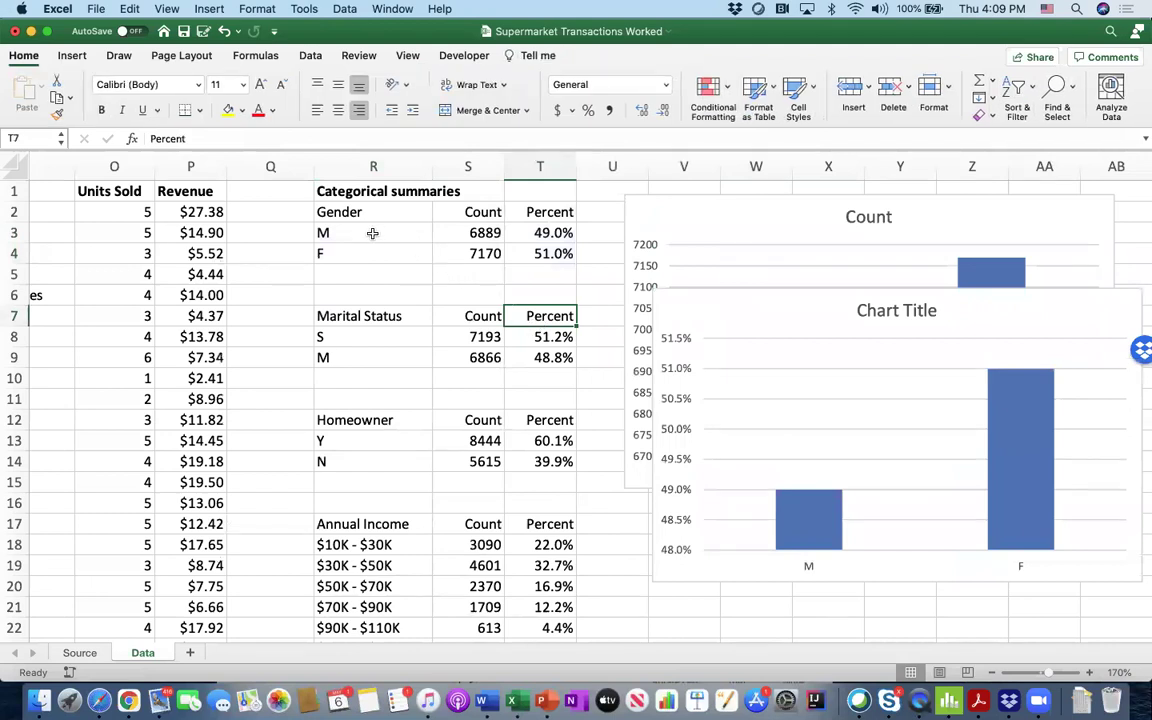
drag(371, 232, 376, 251)
drag(541, 230, 541, 253)
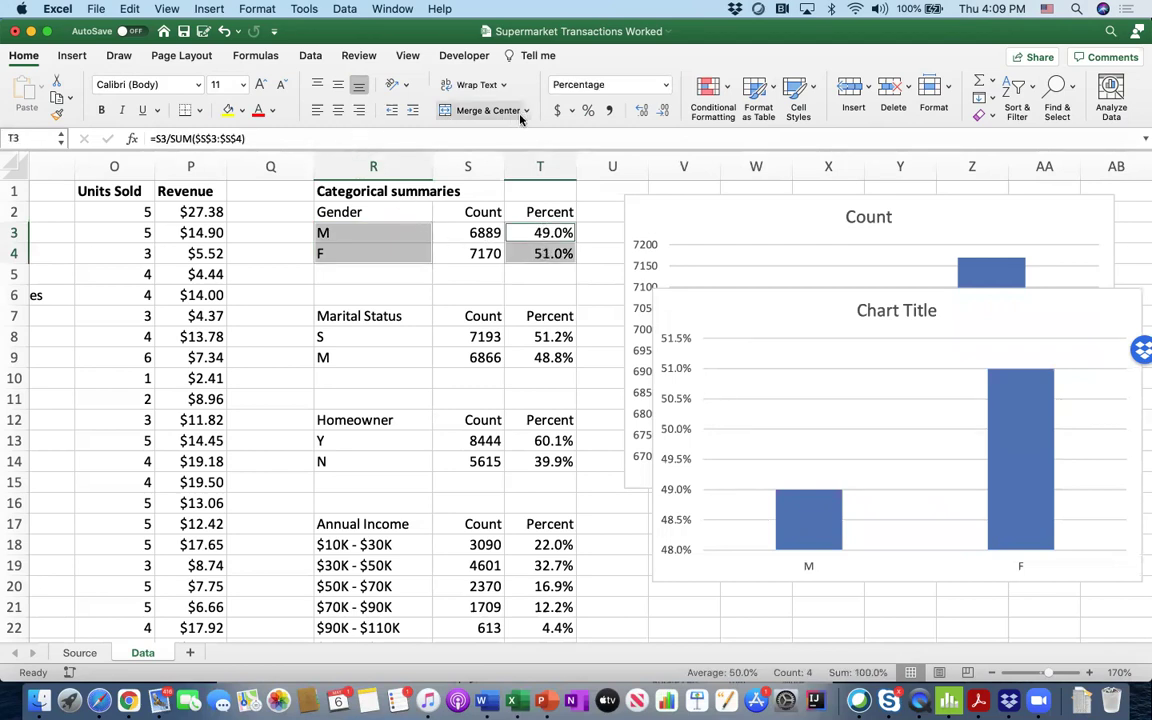
click(72, 56)
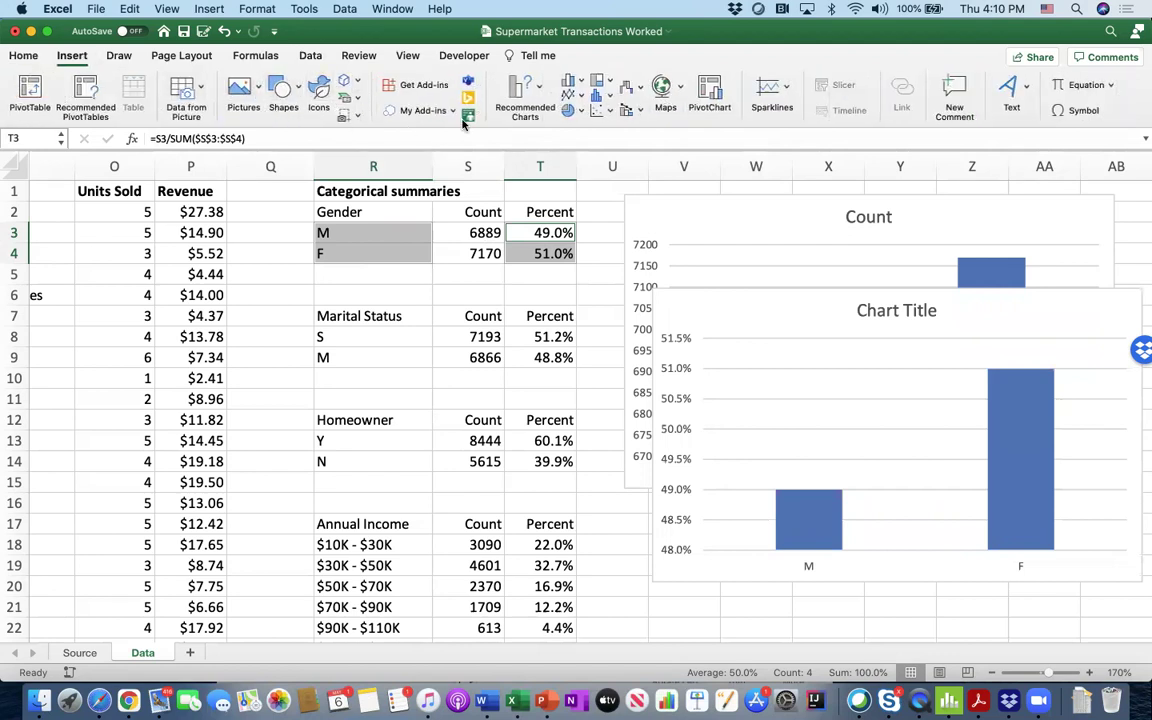
click(538, 98)
click(518, 150)
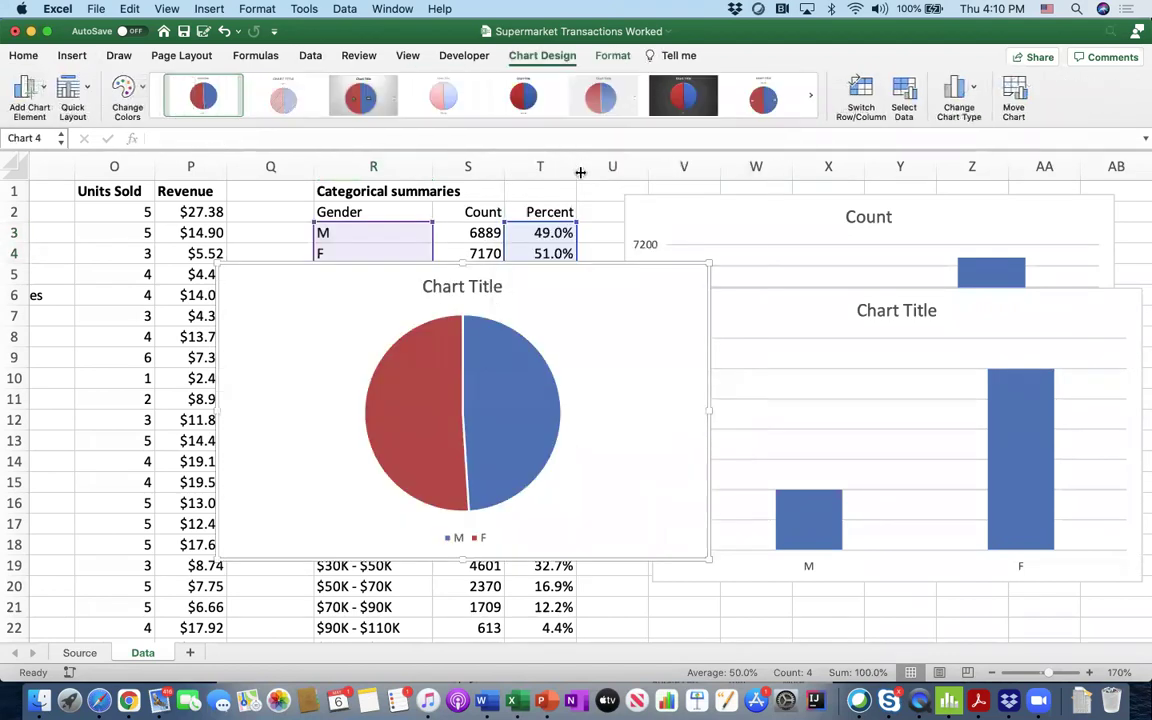
drag(653, 298, 663, 357)
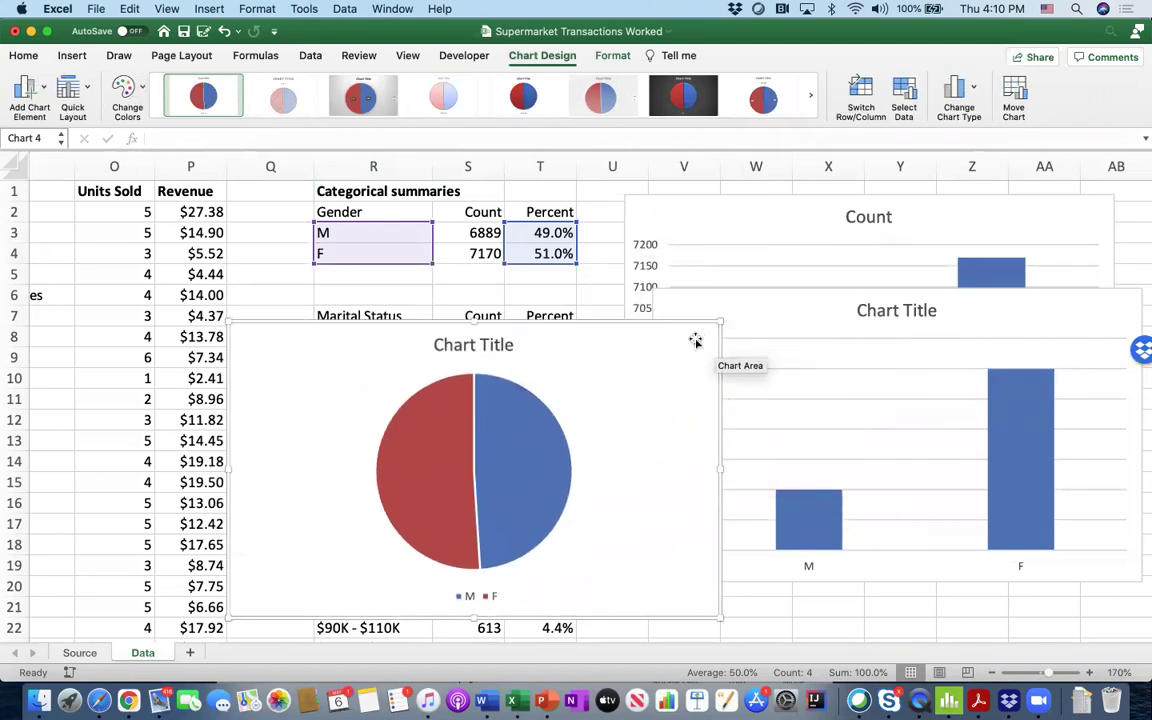
drag(674, 363, 1030, 369)
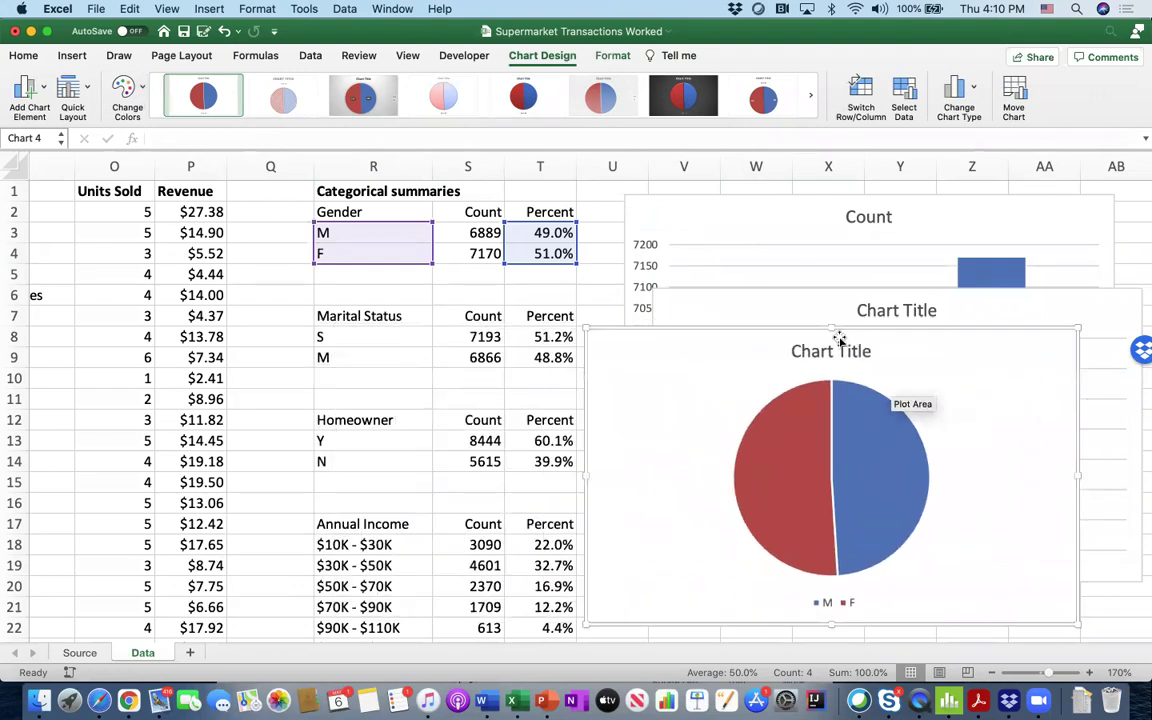
drag(661, 370, 694, 336)
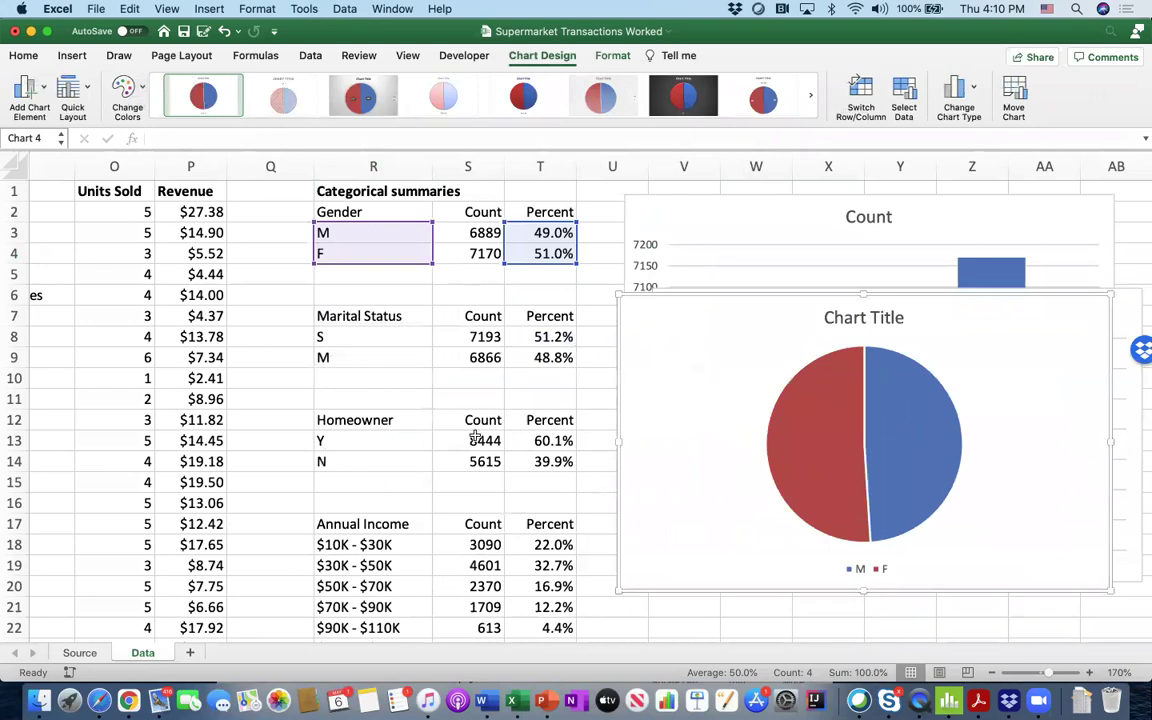
Insert a recommended pie chart of the annual income counts in R17:S25 and place it below the gender pie chart
scroll(371, 341, down, 5)
drag(369, 312, 460, 478)
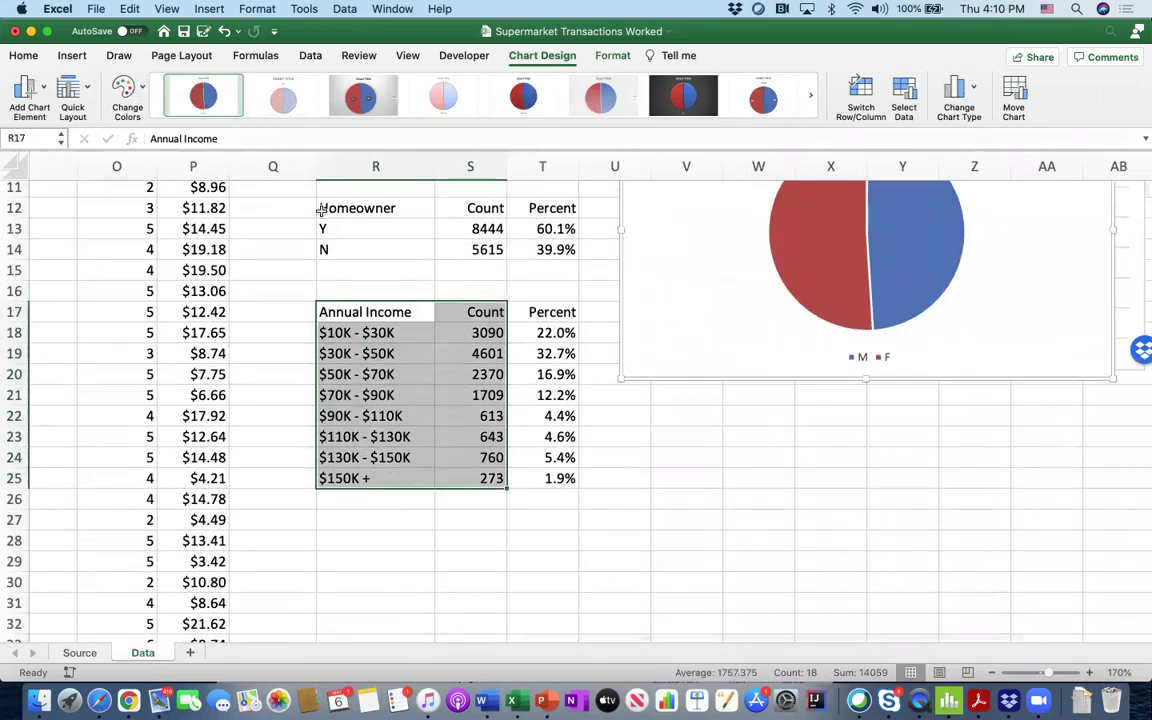
click(71, 55)
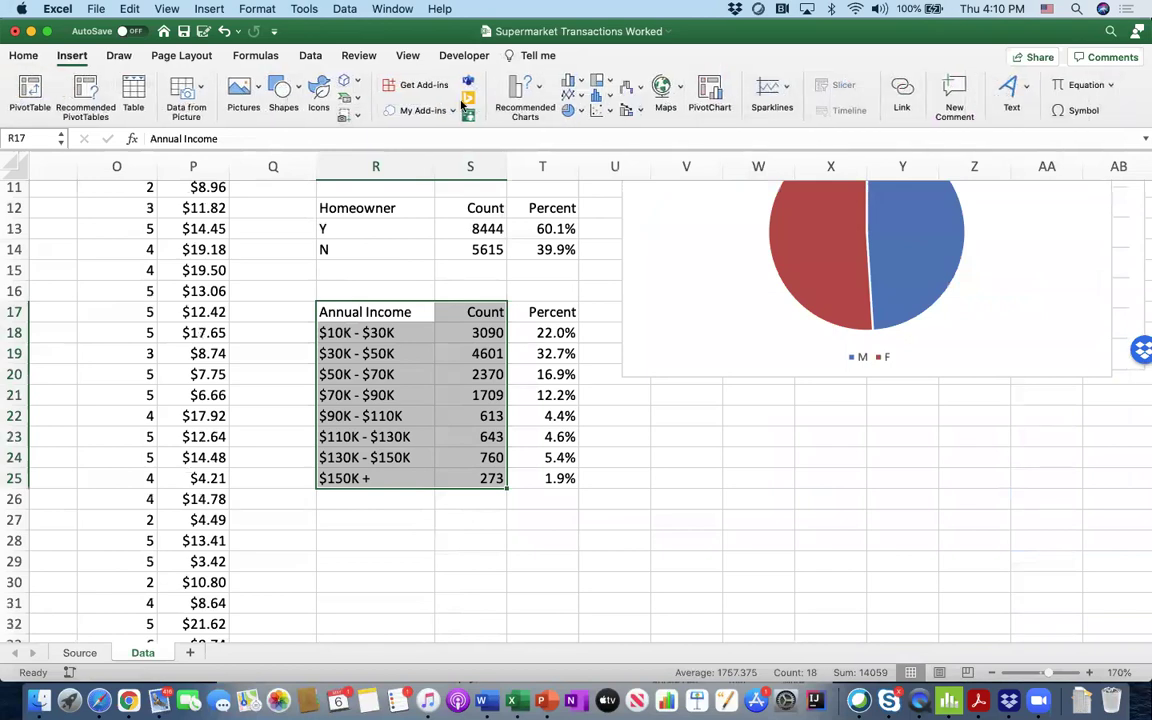
click(538, 97)
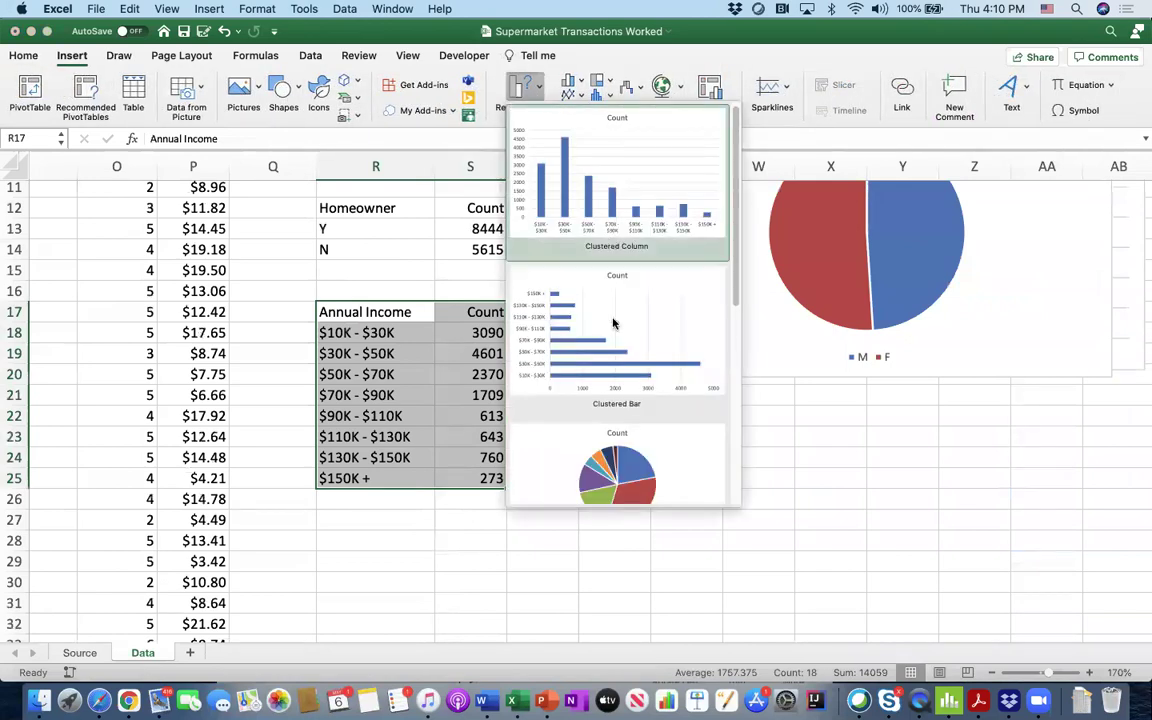
scroll(605, 408, down, 2)
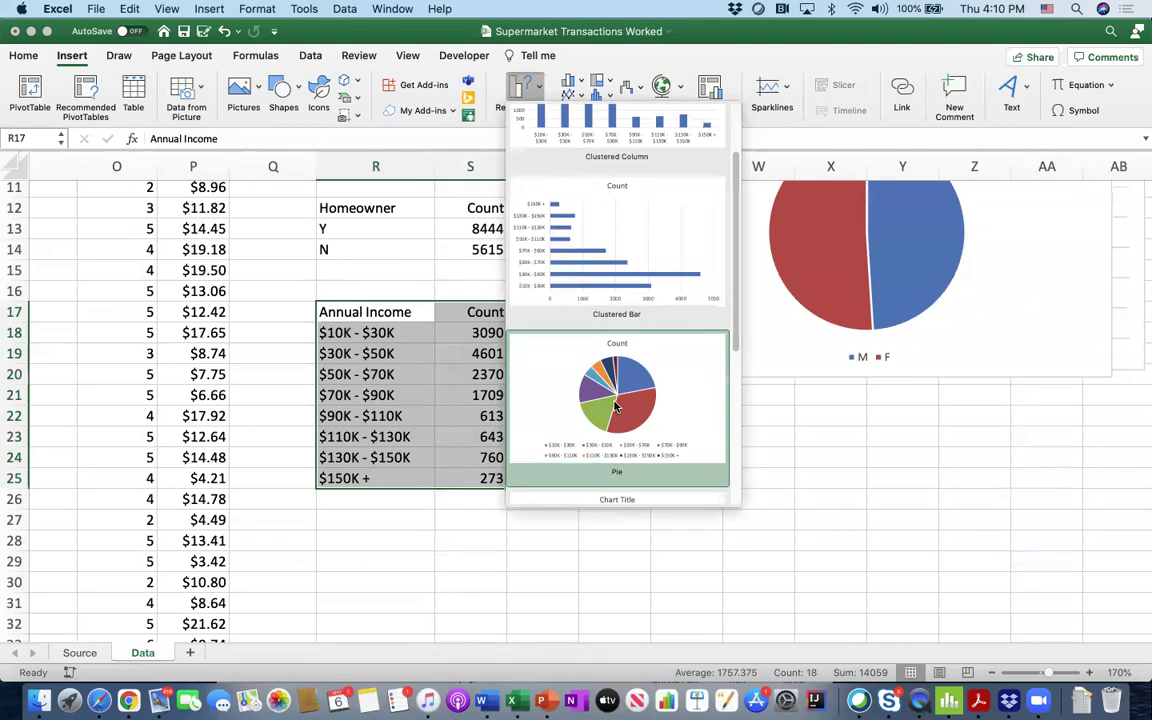
click(622, 422)
drag(690, 478, 1080, 607)
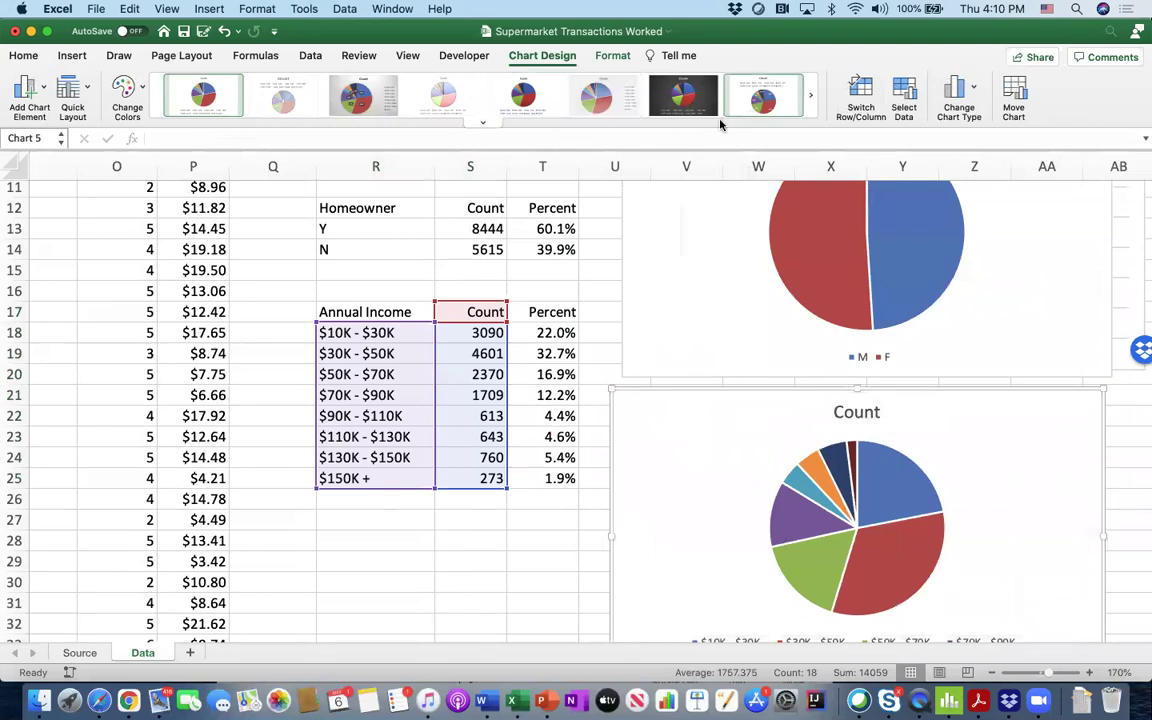
Turn the annual income pie chart into a histogram and delete that chart
click(86, 57)
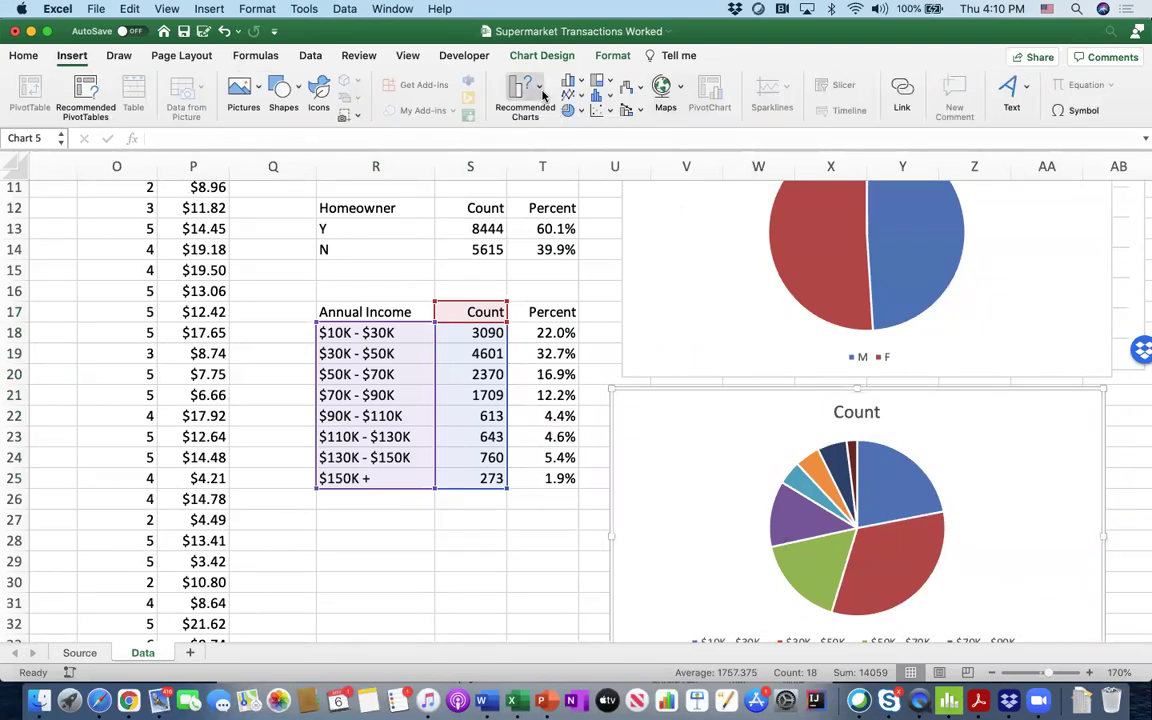
click(609, 96)
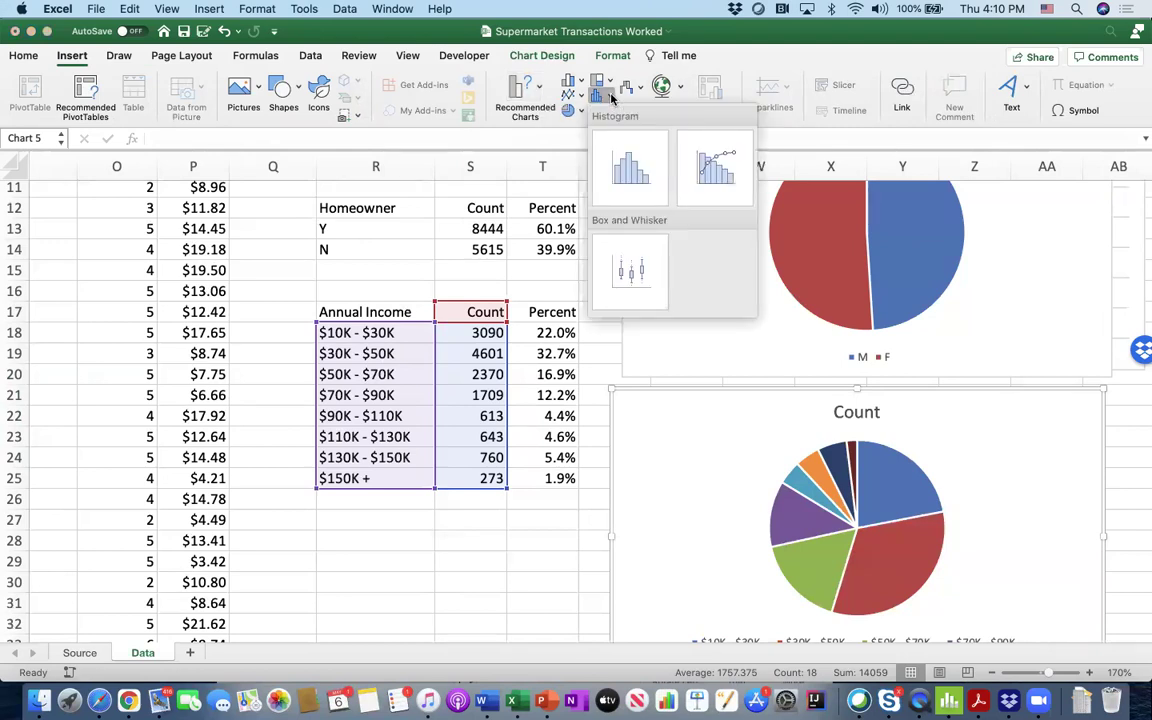
click(628, 164)
drag(740, 404, 547, 293)
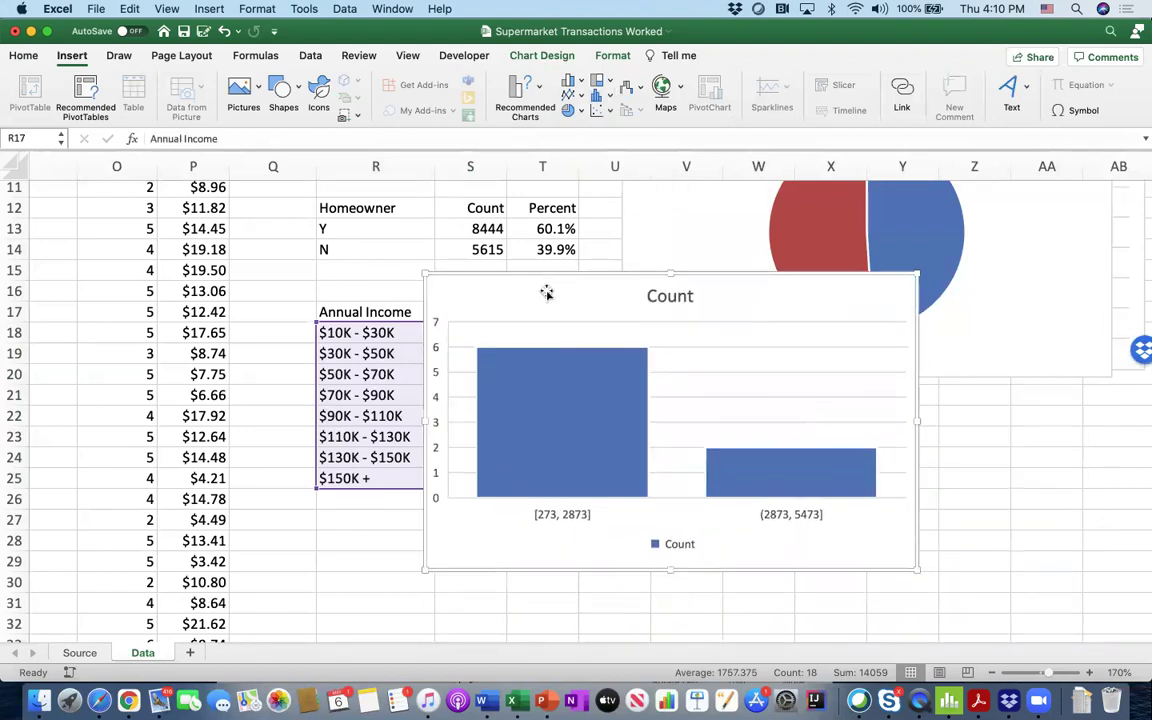
key(BackSpace)
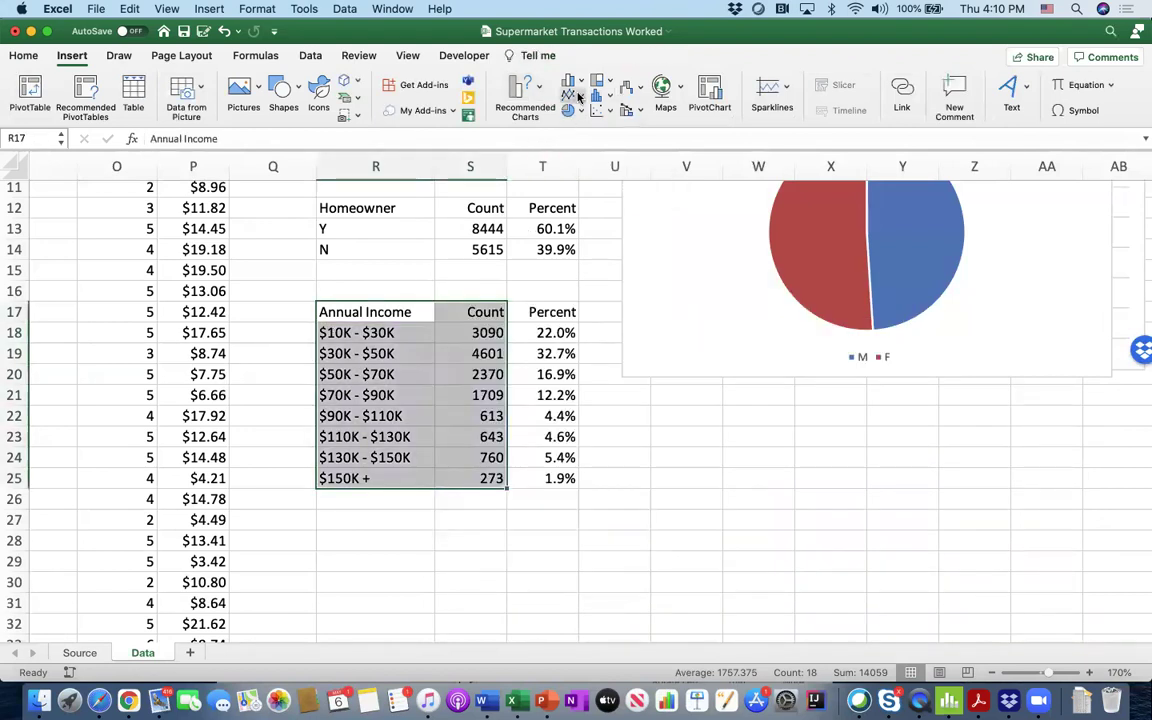
Insert a recommended clustered bar chart of the annual income counts in R17:S25 and place it below the gender pie chart, from column V
click(568, 82)
click(534, 112)
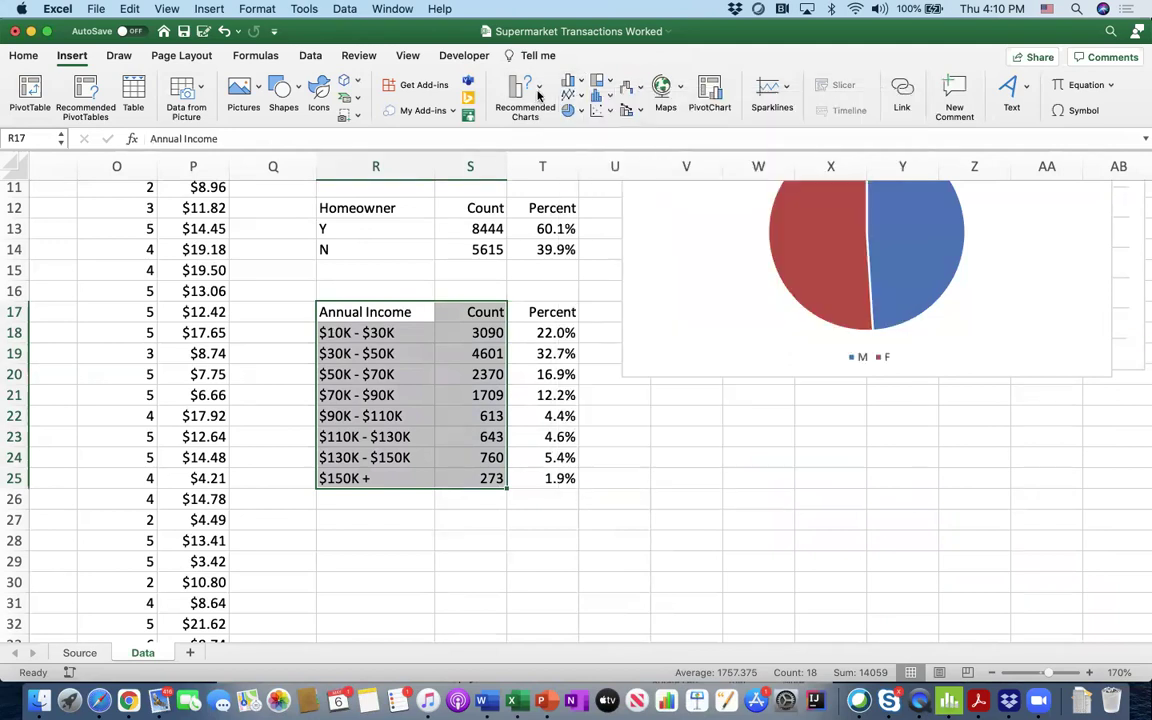
click(522, 95)
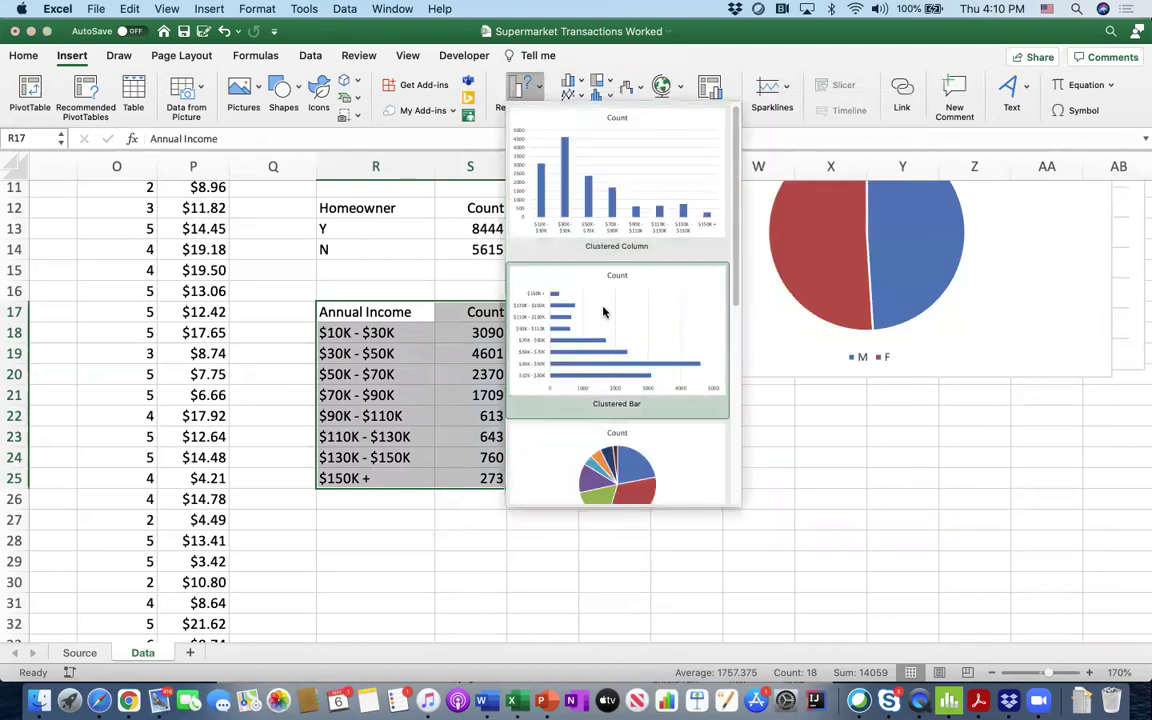
scroll(600, 290, down, 5)
scroll(600, 290, up, 3)
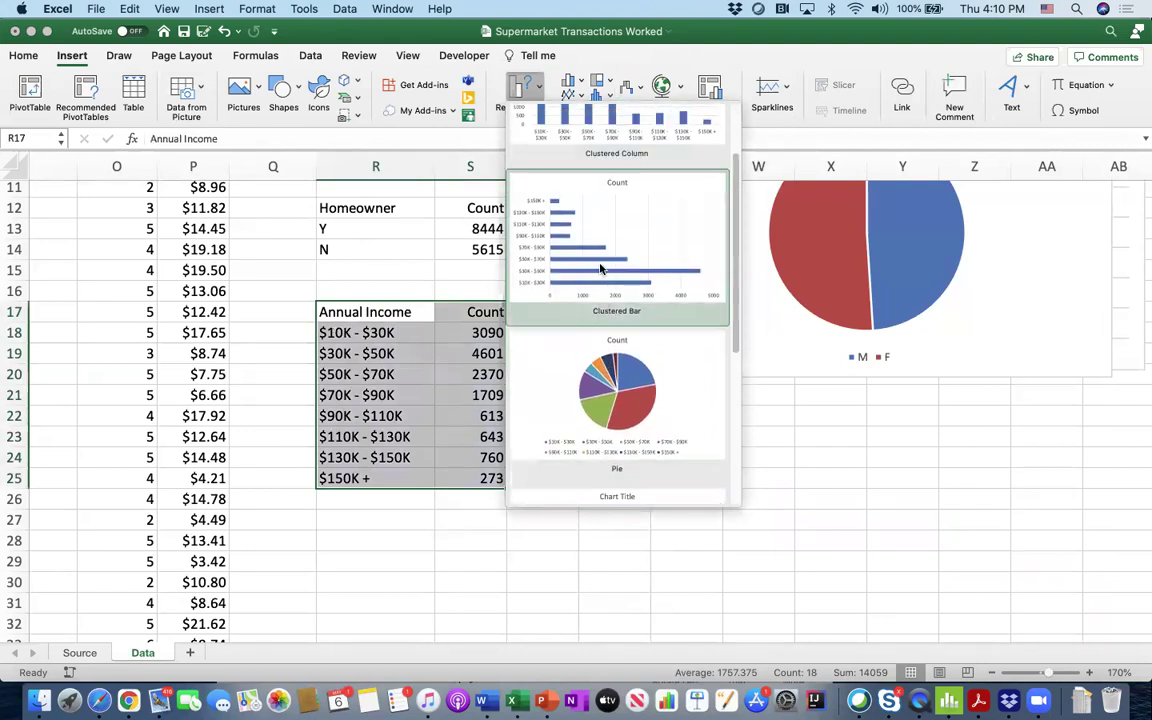
click(622, 272)
drag(368, 285, 370, 464)
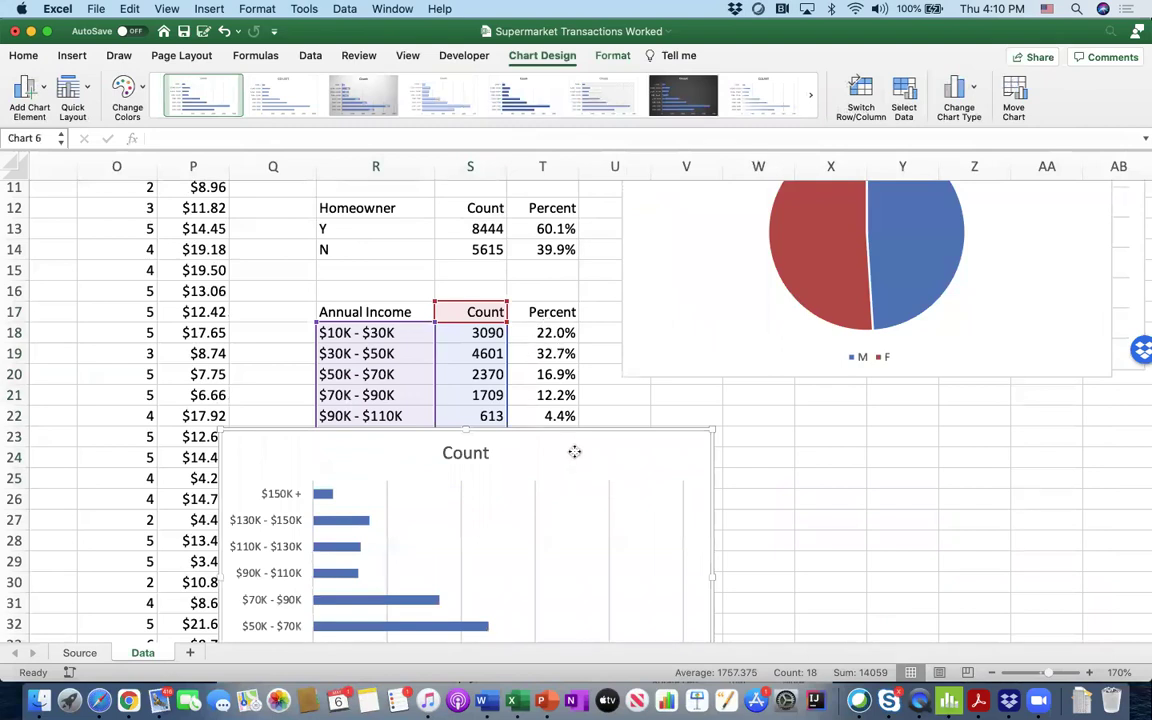
drag(576, 452, 1018, 445)
click(615, 457)
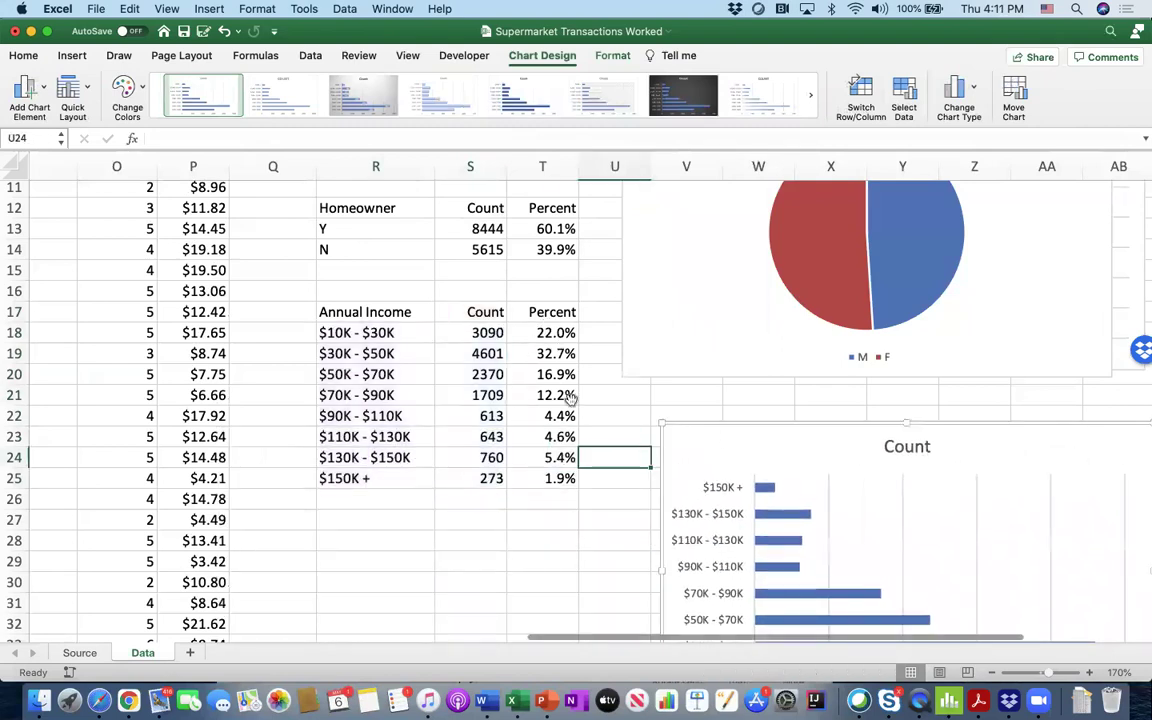
Insert a recommended pie chart of the annual income percents from R18:R25 and T18:T25, and place it over the annual income table
drag(380, 332, 380, 478)
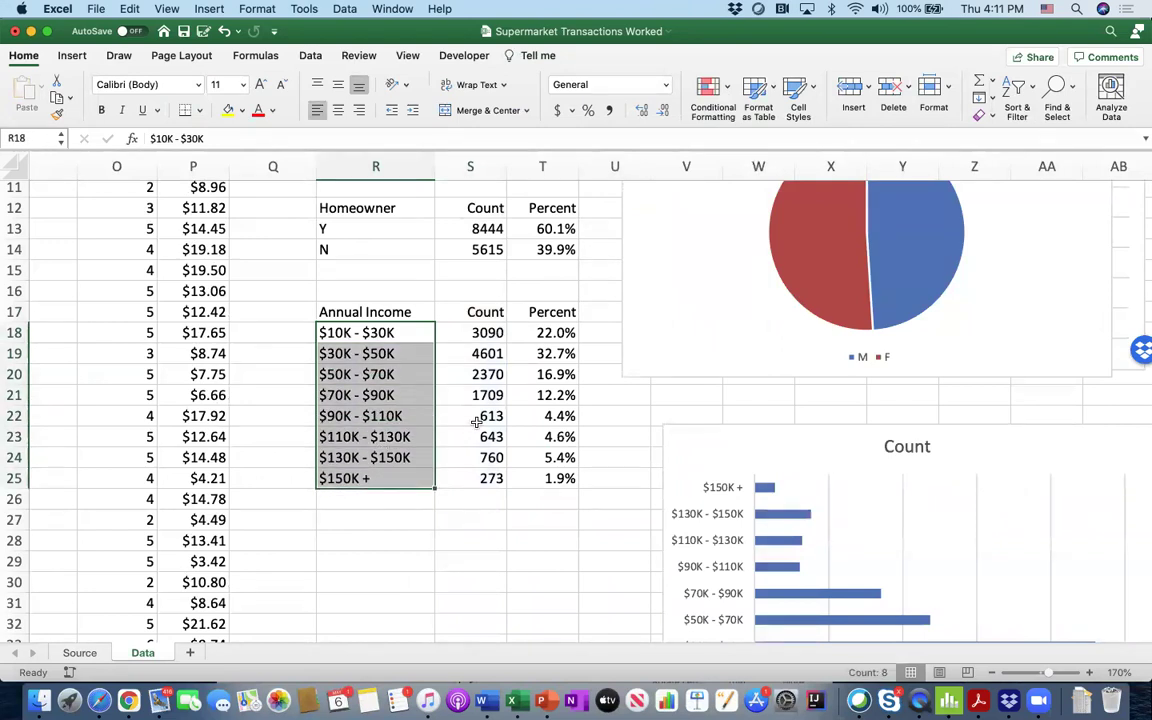
drag(388, 332, 550, 484)
click(542, 436)
drag(352, 332, 392, 480)
drag(553, 332, 553, 482)
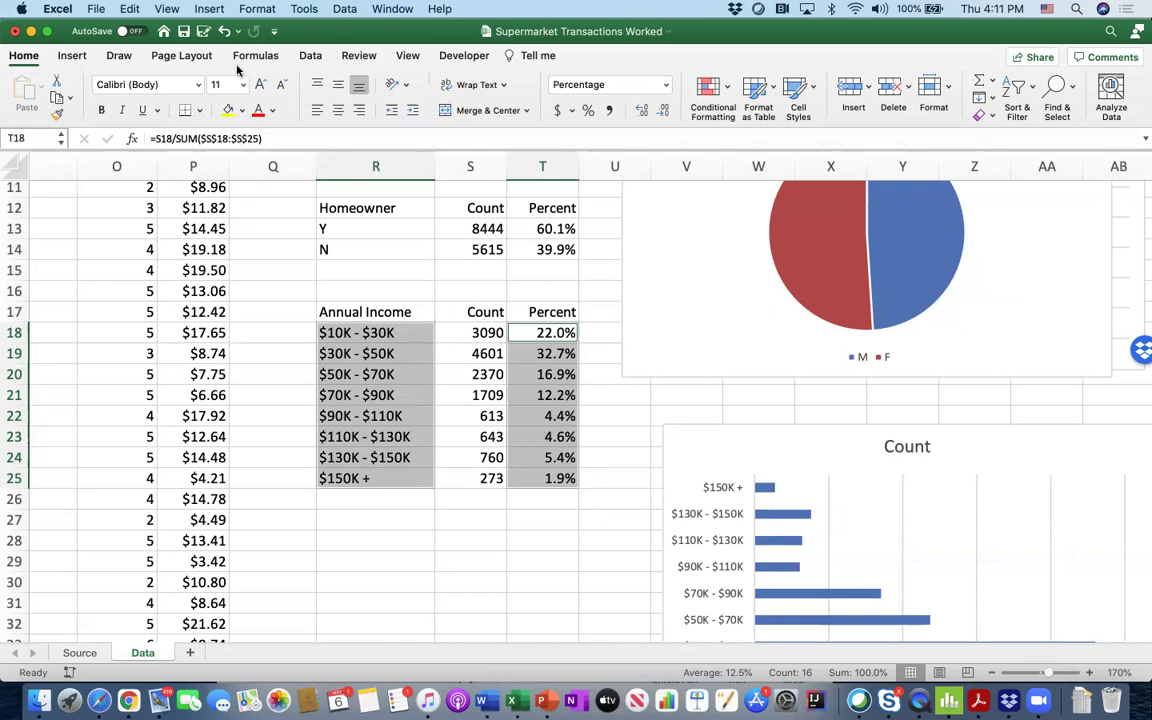
click(67, 57)
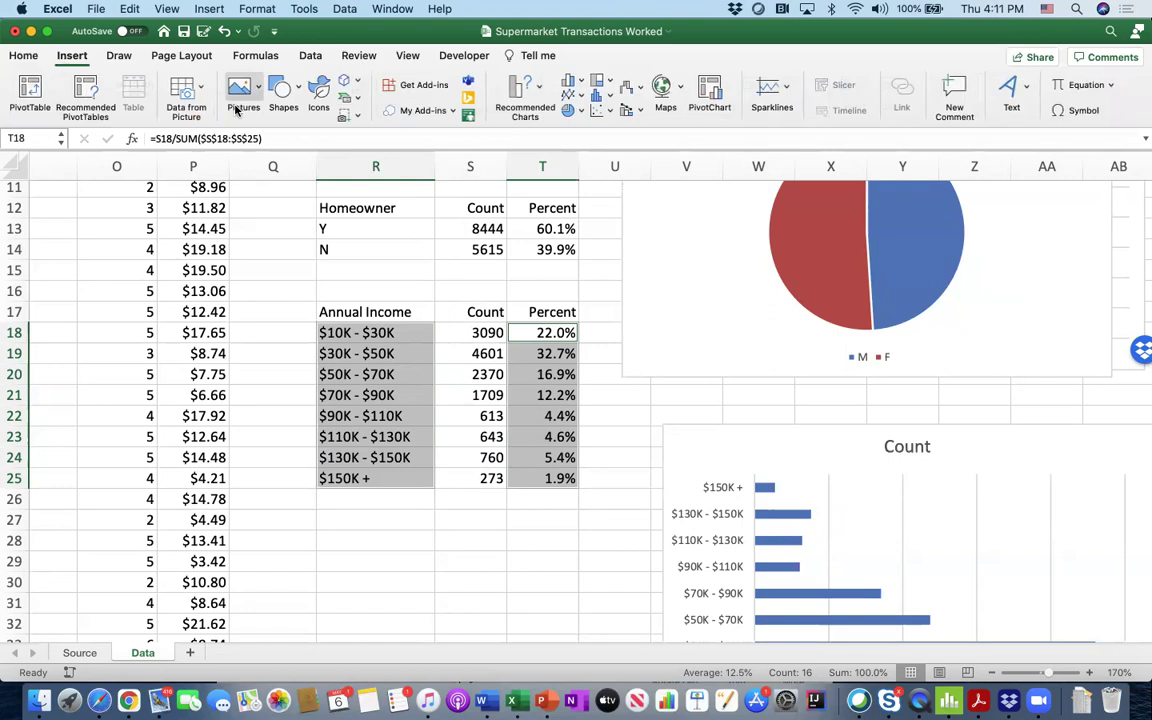
click(532, 94)
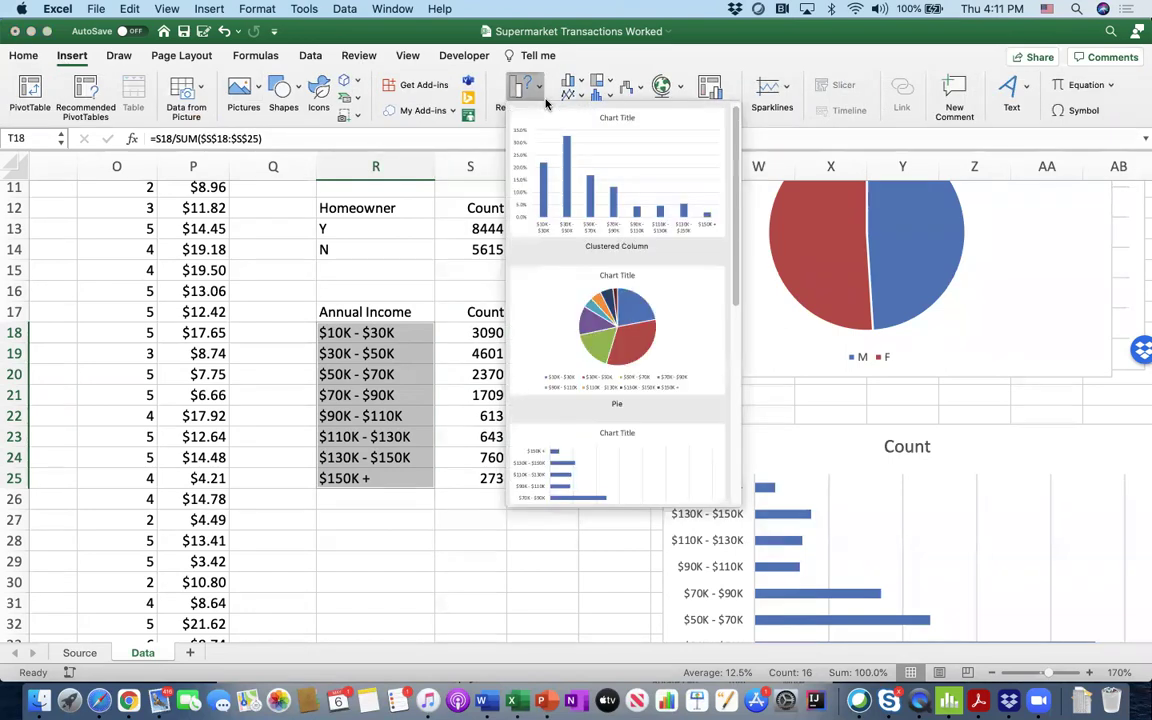
click(594, 344)
drag(609, 350, 521, 381)
click(438, 418)
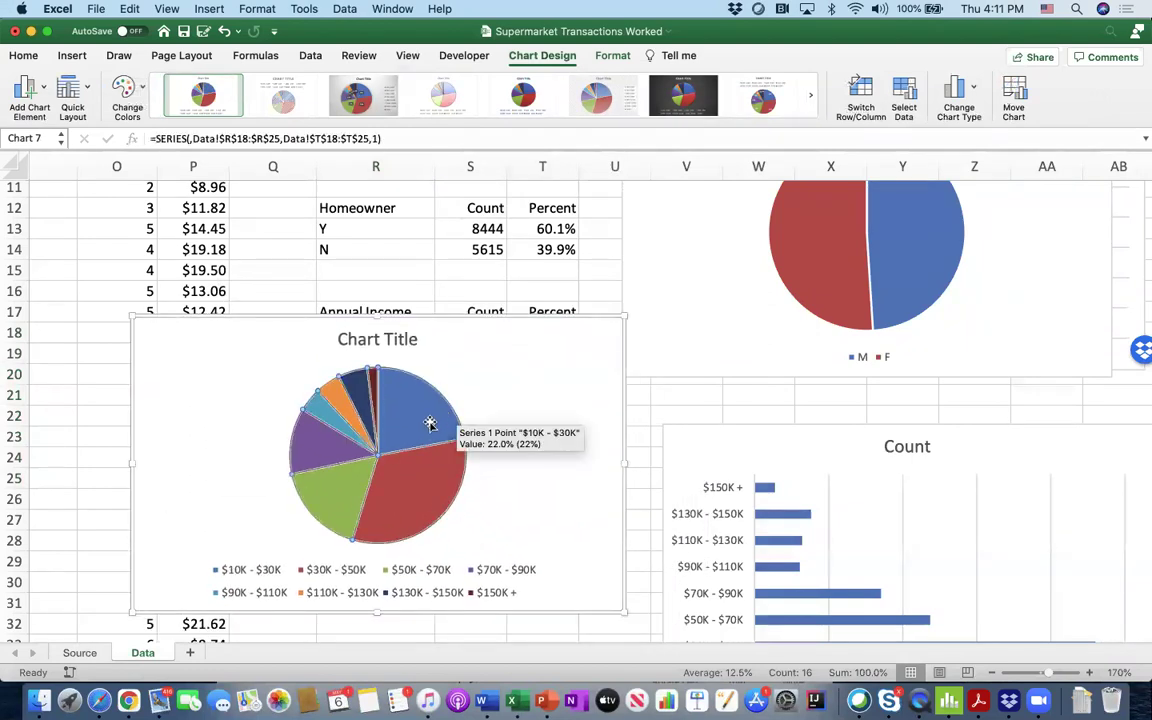
right_click(430, 424)
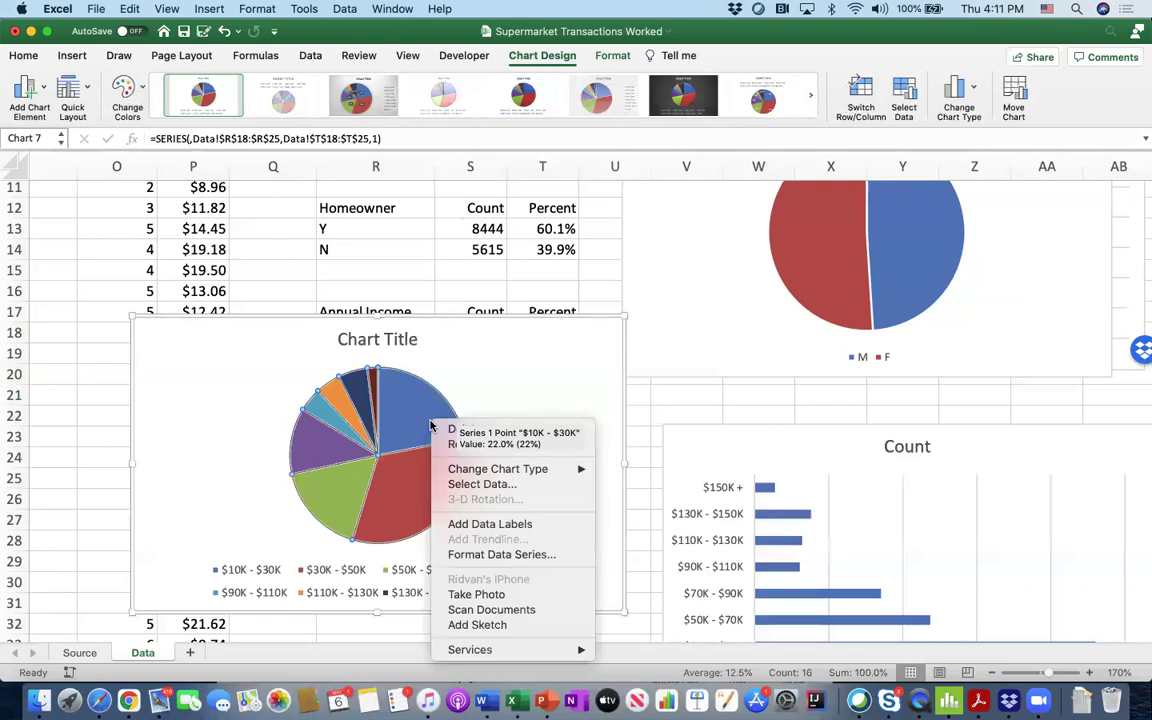
click(517, 556)
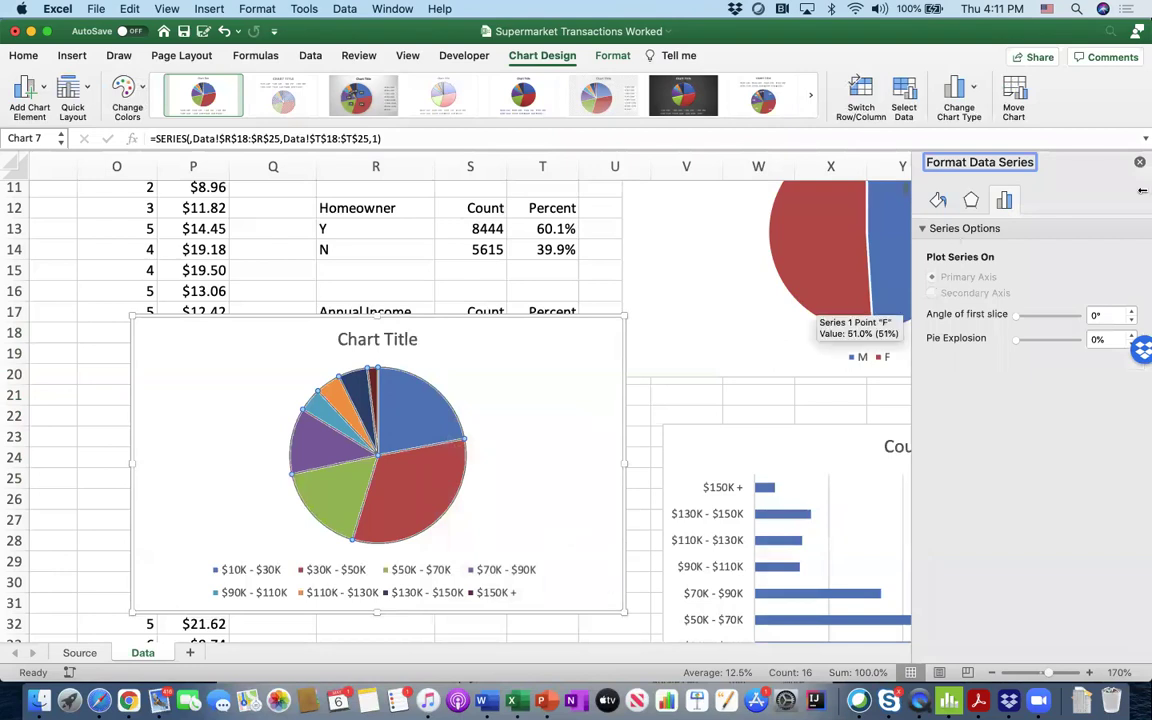
click(1141, 164)
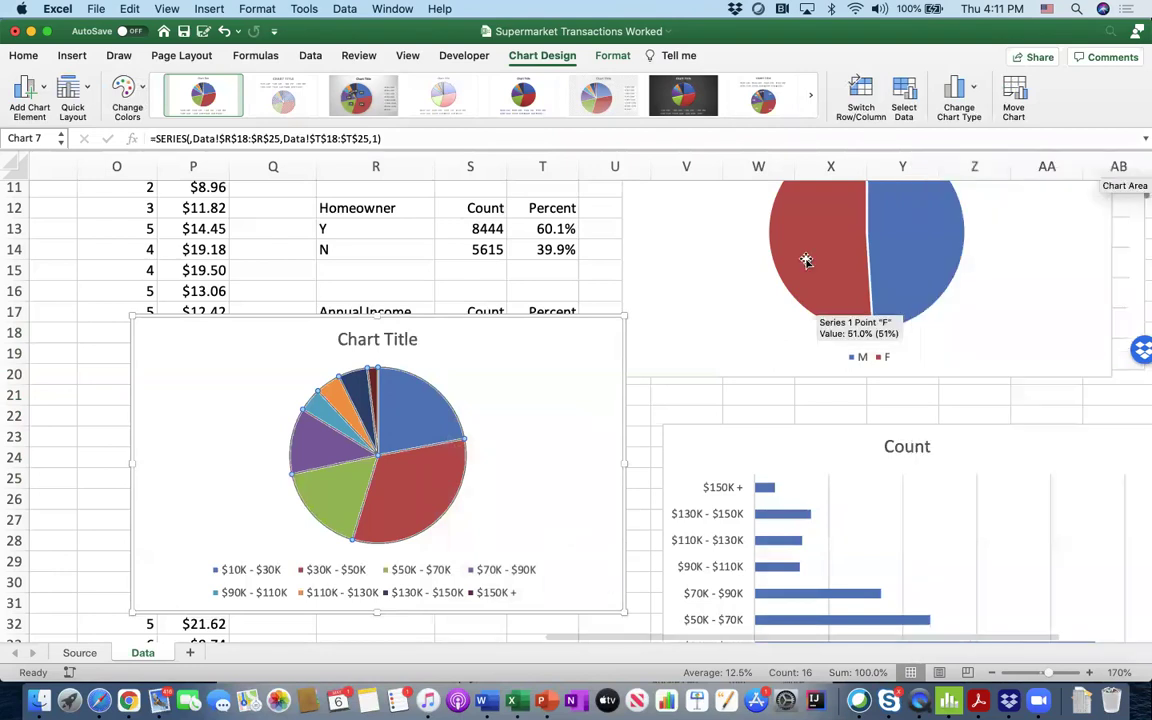
double_click(425, 419)
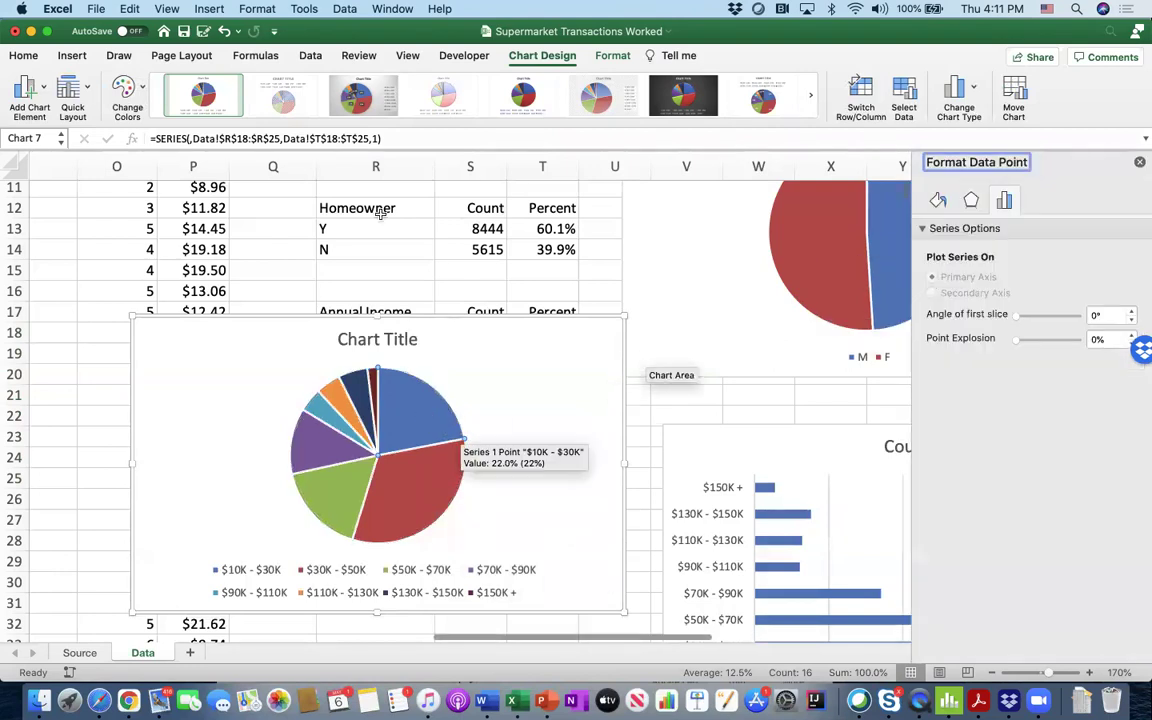
Apply the grey gradient chart style with dark percentage labels to the annual income pie chart and shift it slightly toward the bar chart
click(354, 104)
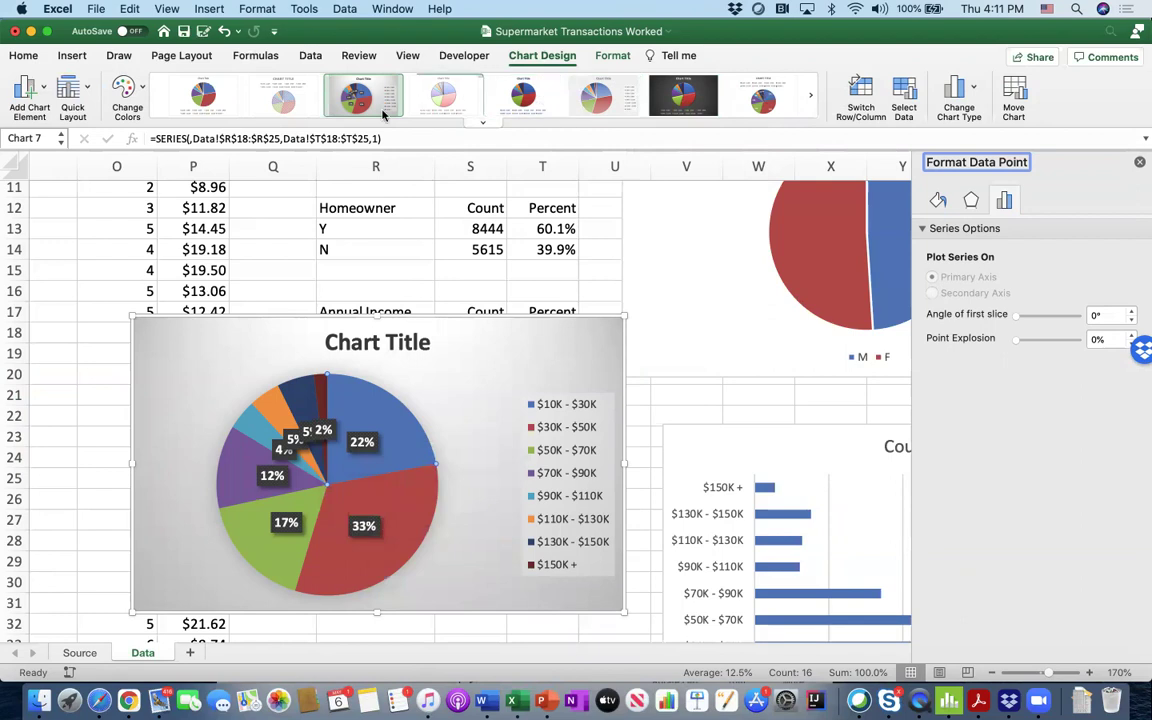
click(368, 437)
right_click(368, 437)
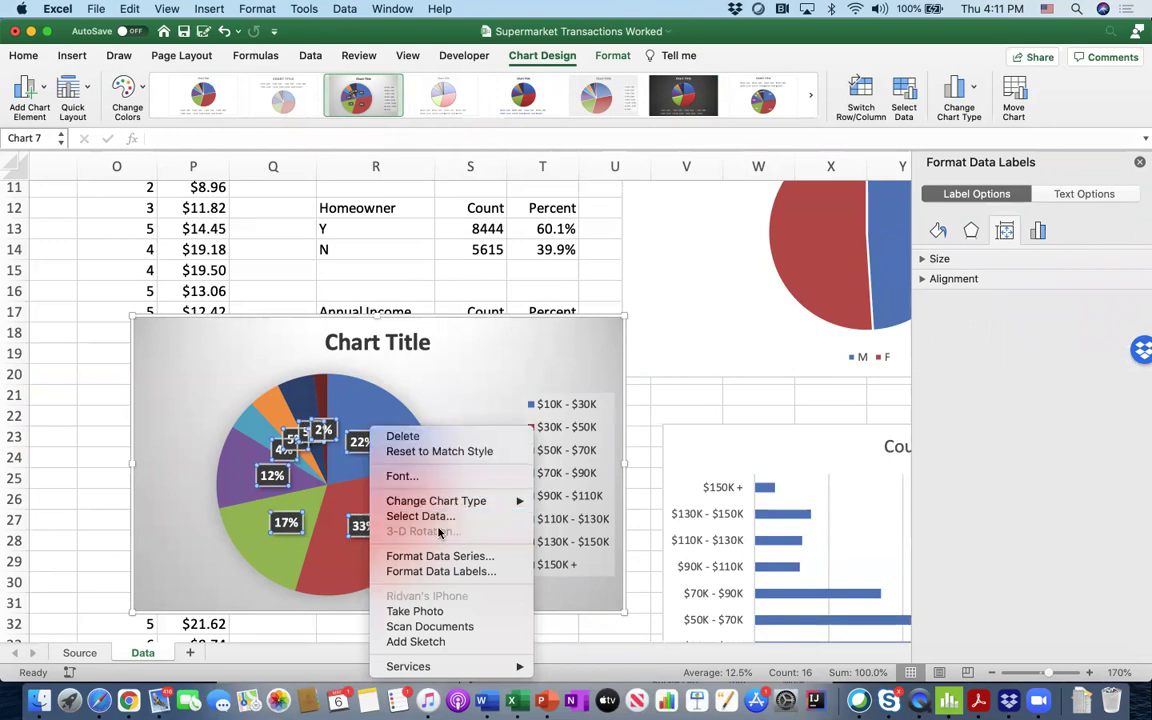
click(499, 370)
drag(483, 368, 548, 363)
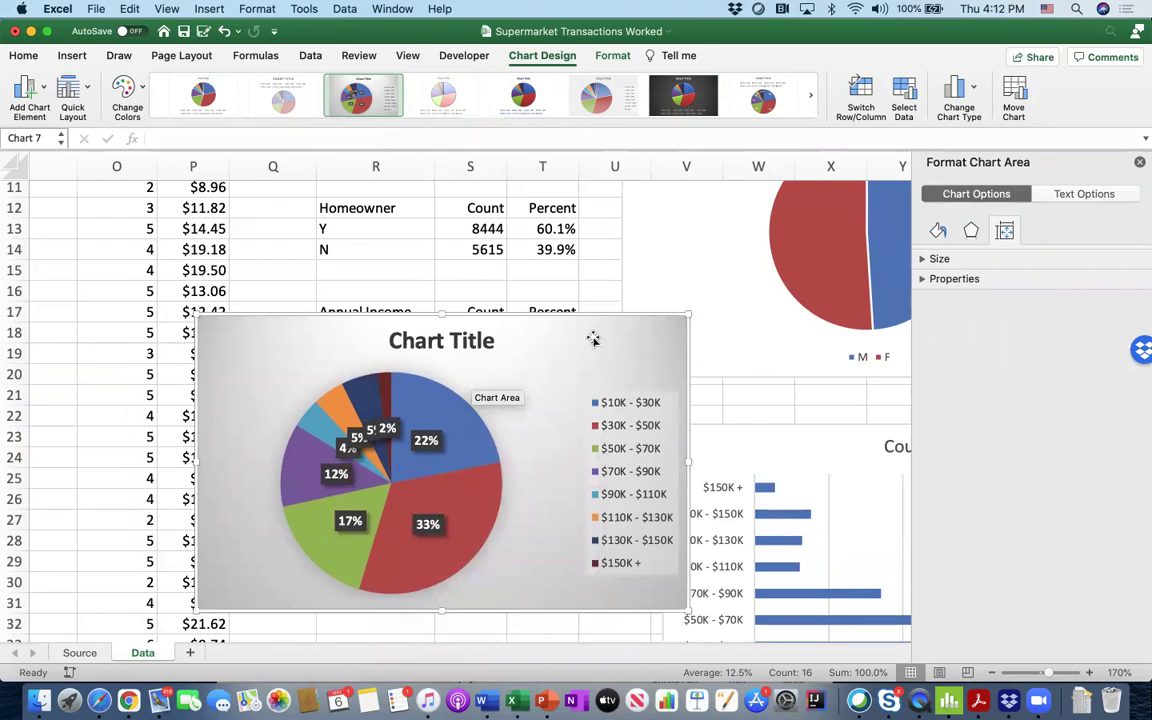
click(1138, 163)
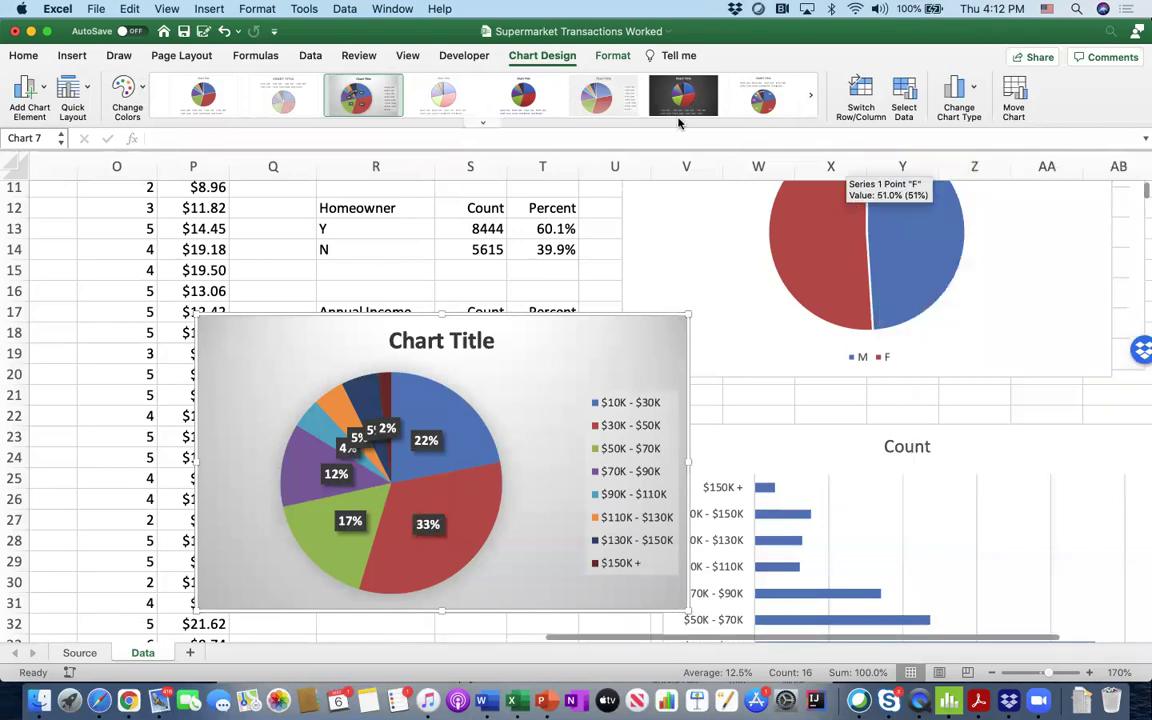